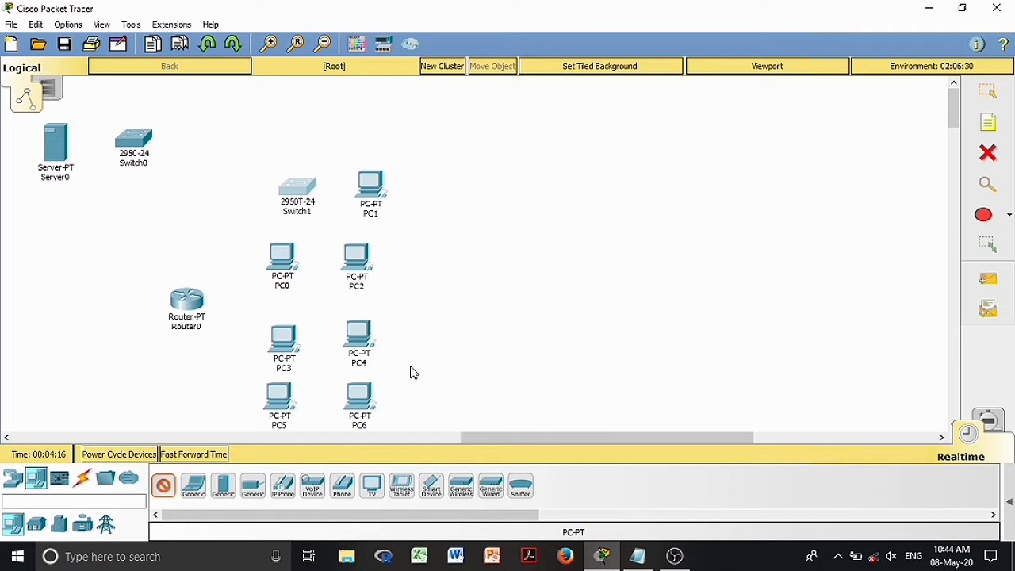
- Place two more PCs in the workspace, one beside PC4 and one beside PC6
{"action": "left_click", "coordinate": [411, 326]}
{"action": "left_click_drag", "start_coordinate": [405, 368], "coordinate": [405, 398]}
{"action": "left_click_drag", "start_coordinate": [412, 326], "coordinate": [439, 337]}
{"action": "left_click_drag", "start_coordinate": [406, 397], "coordinate": [431, 405]}
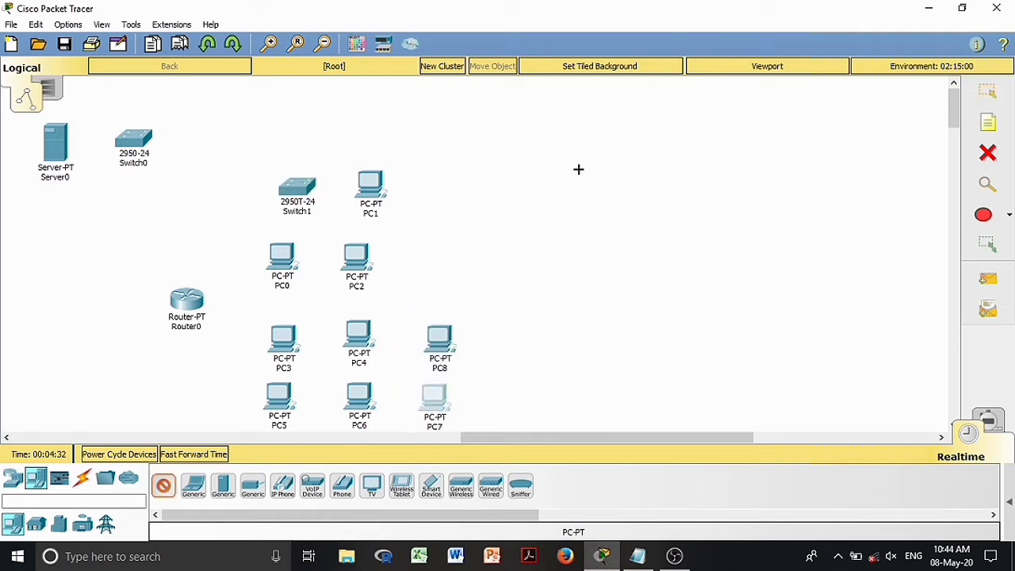
- Place five more PCs as a cluster in the open area to the right of PC1 and PC2
{"action": "left_click", "coordinate": [547, 190]}
{"action": "left_click", "coordinate": [605, 188]}
{"action": "left_click", "coordinate": [544, 248]}
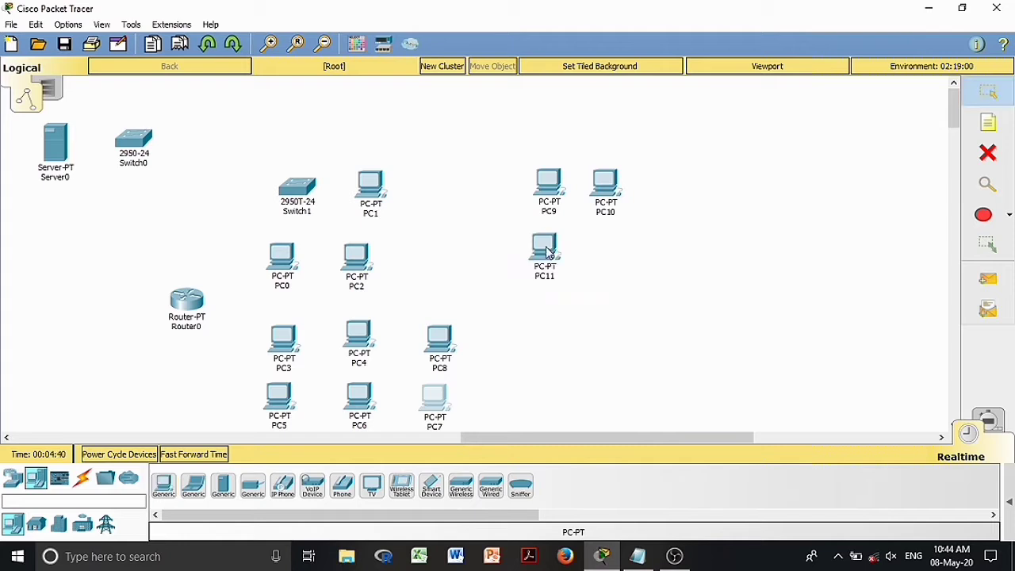
{"action": "left_click", "coordinate": [617, 251]}
{"action": "left_click", "coordinate": [673, 213]}
{"action": "key", "text": "Escape"}
{"action": "left_click_drag", "start_coordinate": [606, 184], "coordinate": [618, 175]}
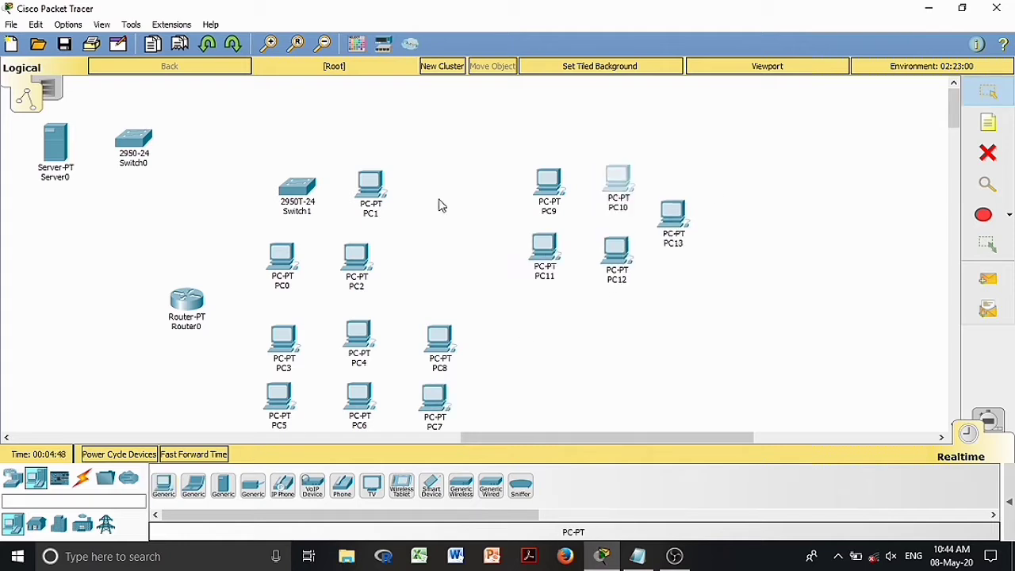
- Add another cluster of five PCs below PC11 and PC12
{"action": "left_click", "coordinate": [161, 484], "text": "ctrl"}
{"action": "left_click", "coordinate": [533, 332]}
{"action": "left_click", "coordinate": [604, 330]}
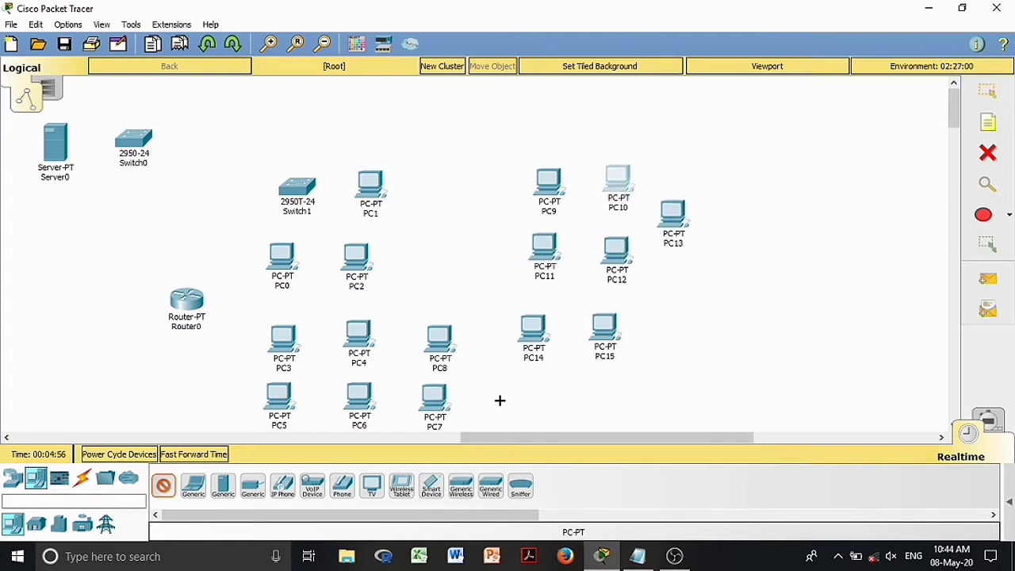
{"action": "left_click", "coordinate": [541, 399]}
{"action": "left_click", "coordinate": [604, 390]}
{"action": "left_click", "coordinate": [671, 363]}
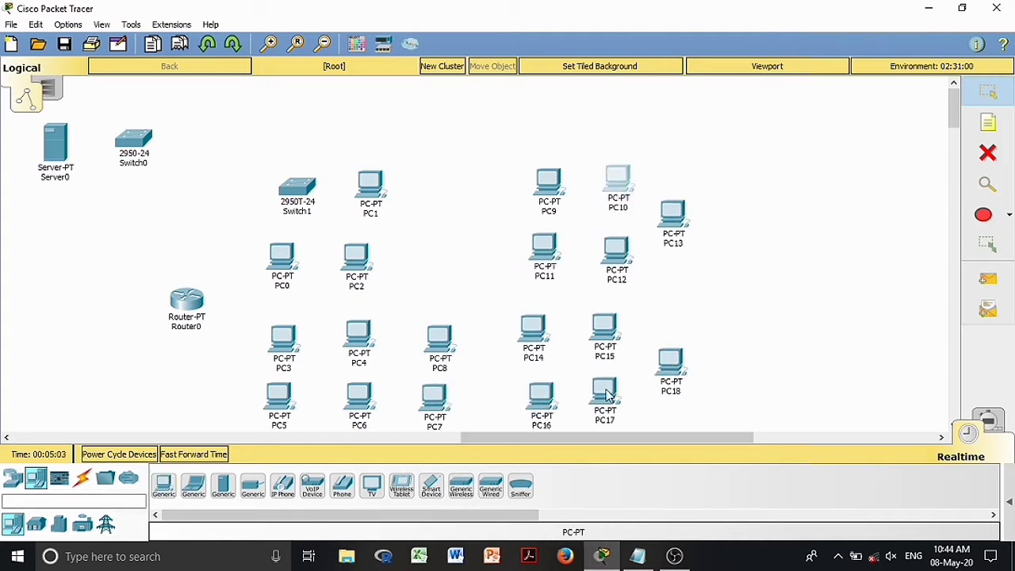
- Move PC4, PC6, PC7 and PC8 closer to PC3 and PC5 to tighten the group
{"action": "left_click_drag", "start_coordinate": [355, 333], "coordinate": [342, 333]}
{"action": "left_click_drag", "start_coordinate": [359, 396], "coordinate": [349, 396]}
{"action": "left_click_drag", "start_coordinate": [440, 337], "coordinate": [394, 337]}
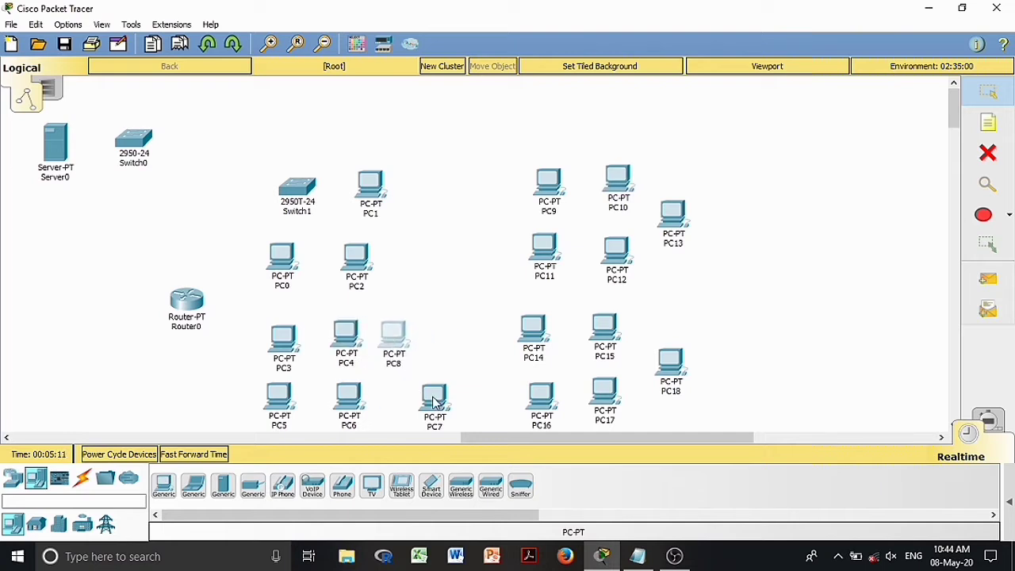
{"action": "left_click_drag", "start_coordinate": [435, 396], "coordinate": [429, 377]}
- Place six more PCs in two rows of three to the right of PC13 and PC18
{"action": "left_click", "coordinate": [163, 484], "text": "ctrl"}
{"action": "left_click", "coordinate": [761, 245]}
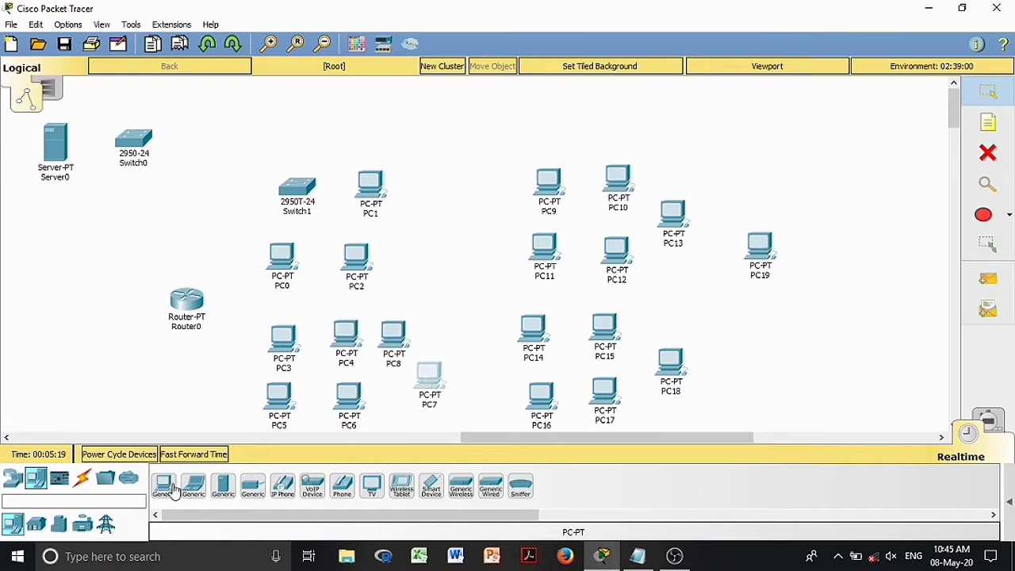
{"action": "left_click", "coordinate": [821, 244]}
{"action": "left_click", "coordinate": [885, 258]}
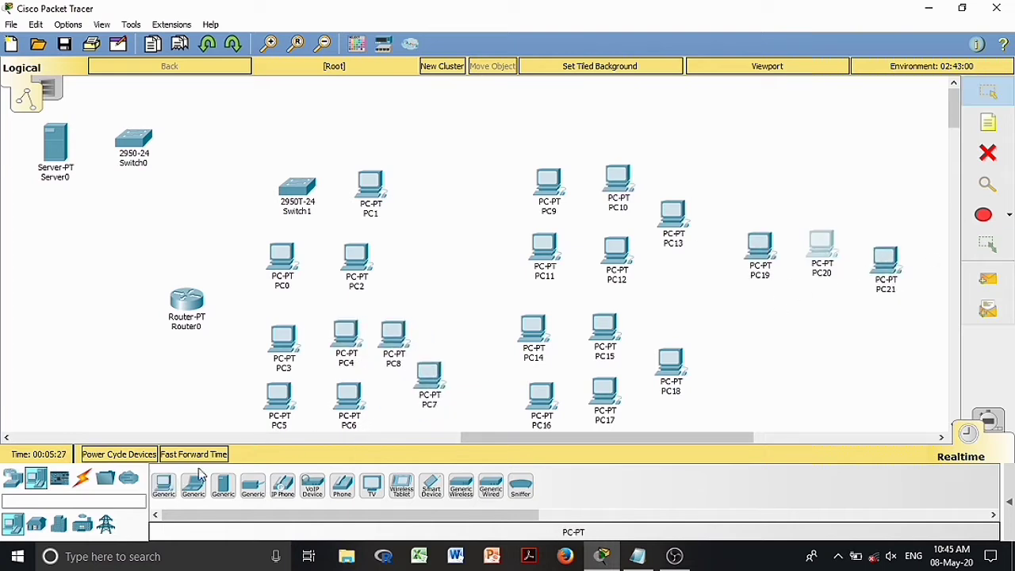
{"action": "left_click", "coordinate": [751, 312]}
{"action": "left_click", "coordinate": [817, 315]}
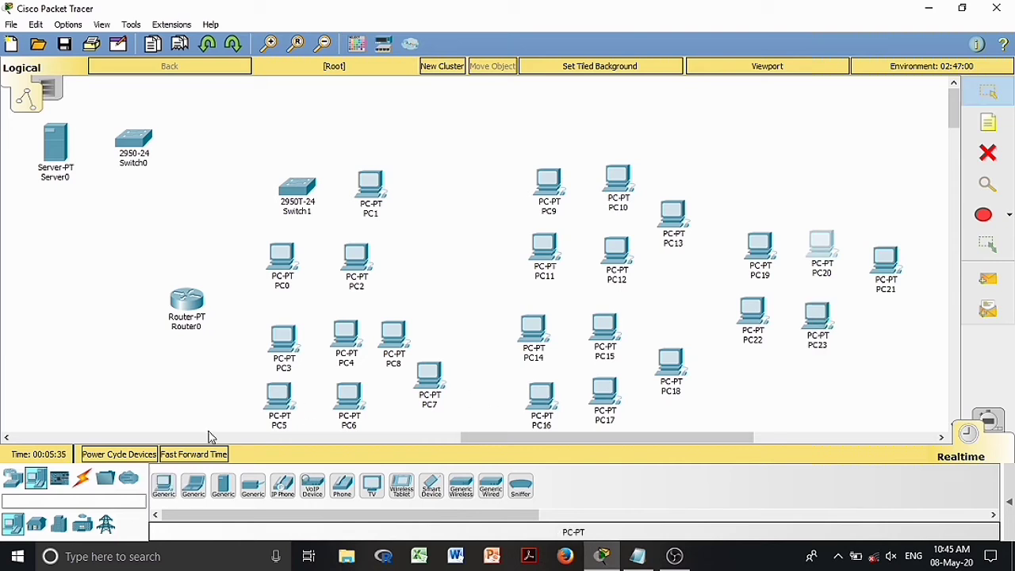
{"action": "left_click", "coordinate": [882, 313]}
{"action": "key", "text": "Escape"}
- Align PC19, PC20, PC22, PC23 and PC24 with PC21 into an even two-row grid
{"action": "left_click_drag", "start_coordinate": [824, 242], "coordinate": [839, 253]}
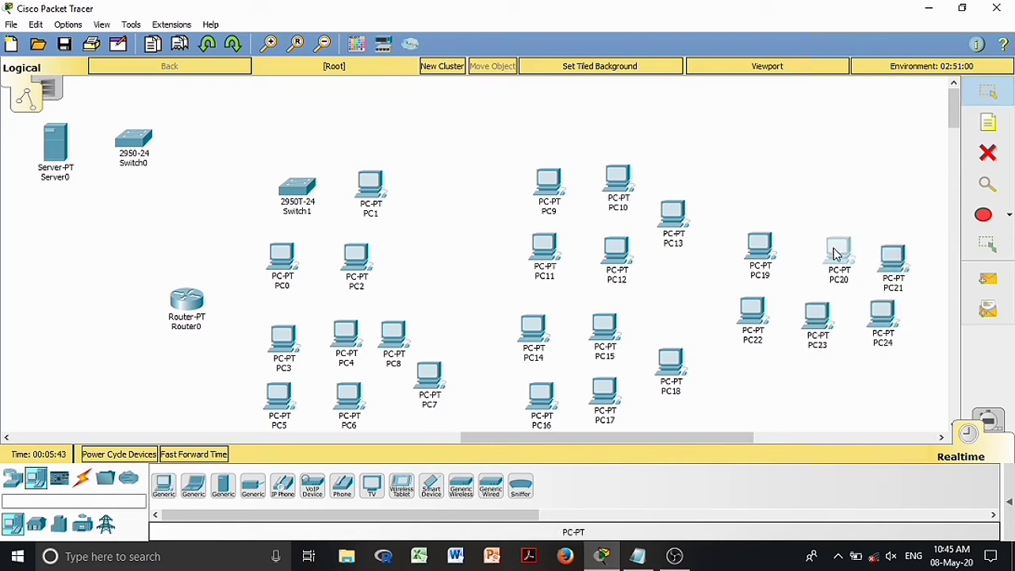
{"action": "left_click_drag", "start_coordinate": [760, 248], "coordinate": [770, 256]}
{"action": "left_click_drag", "start_coordinate": [883, 315], "coordinate": [892, 315]}
{"action": "left_click_drag", "start_coordinate": [818, 315], "coordinate": [840, 313]}
{"action": "left_click_drag", "start_coordinate": [754, 314], "coordinate": [779, 317]}
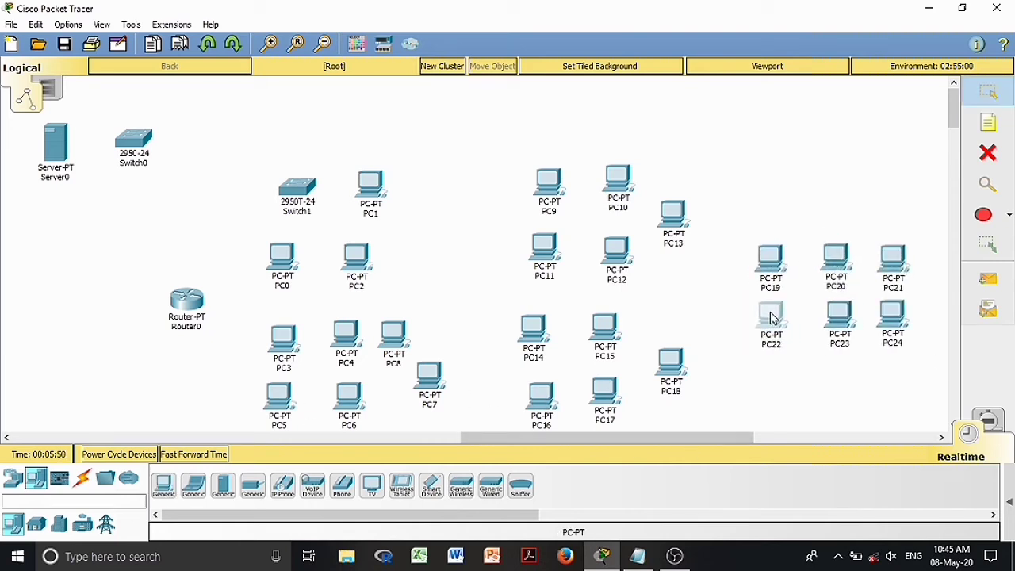
- Connect Router0 to Switch1 with a copper straight-through cable
{"action": "left_click", "coordinate": [82, 478]}
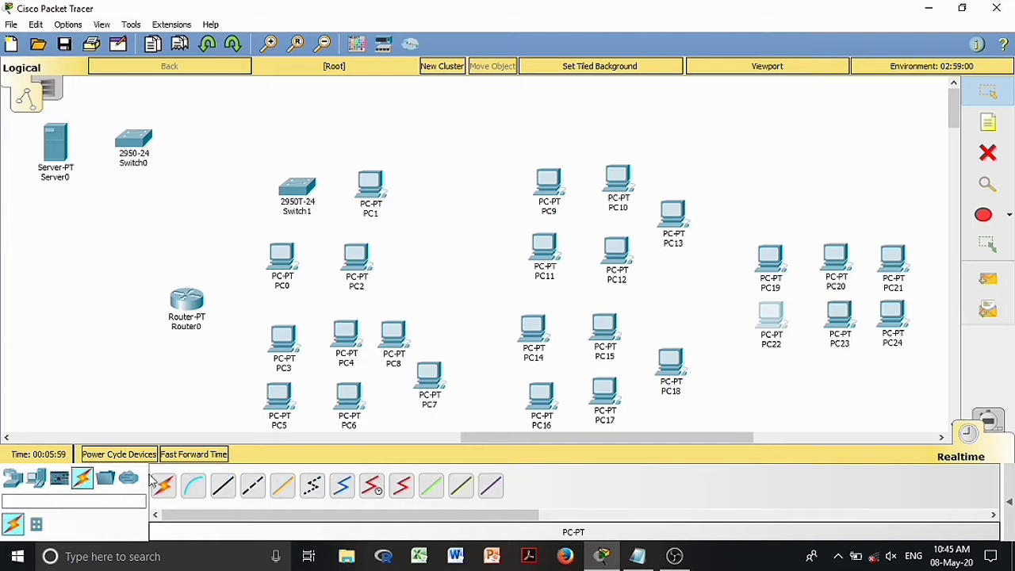
{"action": "left_click", "coordinate": [223, 484]}
{"action": "left_click", "coordinate": [187, 299]}
{"action": "left_click", "coordinate": [236, 333]}
{"action": "left_click", "coordinate": [306, 208]}
{"action": "left_click", "coordinate": [306, 208]}
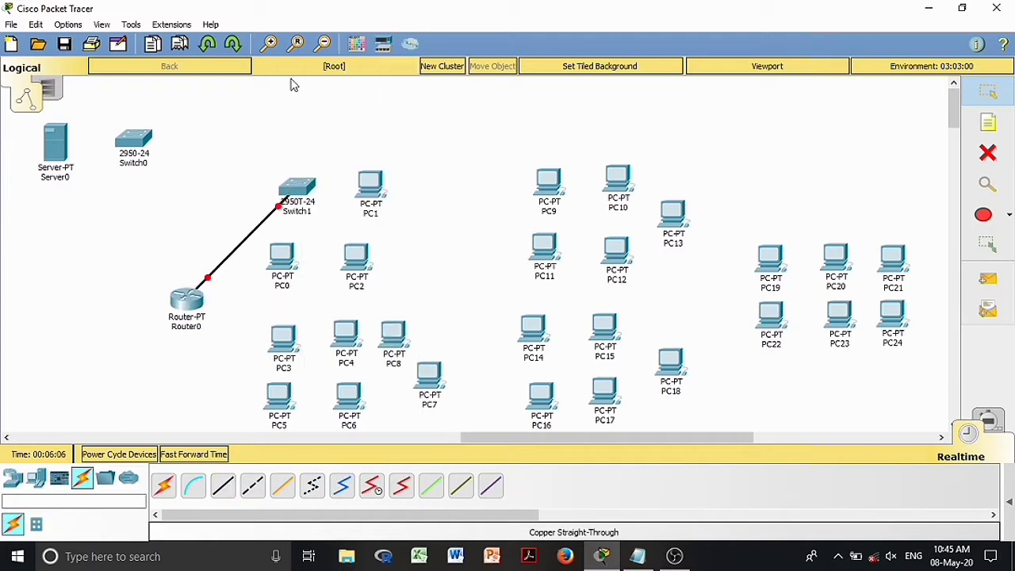
- Connect Switch1 to PC1 and PC2 with copper straight-through cables
{"action": "left_click", "coordinate": [299, 188]}
{"action": "left_click", "coordinate": [366, 30]}
{"action": "left_click", "coordinate": [363, 188]}
{"action": "left_click", "coordinate": [399, 247]}
{"action": "left_click", "coordinate": [223, 485]}
{"action": "left_click", "coordinate": [299, 193]}
{"action": "left_click", "coordinate": [353, 28]}
{"action": "left_click", "coordinate": [360, 259]}
{"action": "left_click", "coordinate": [398, 322]}
- Connect Switch1 to PC0 with a copper straight-through cable
{"action": "left_click", "coordinate": [222, 484]}
{"action": "left_click", "coordinate": [294, 190]}
{"action": "left_click", "coordinate": [353, 28]}
{"action": "left_click", "coordinate": [289, 255]}
{"action": "left_click", "coordinate": [325, 316]}
- Connect Switch1 to PC9 and PC10 with copper straight-through cables
{"action": "left_click", "coordinate": [222, 484]}
{"action": "left_click", "coordinate": [296, 189]}
{"action": "left_click", "coordinate": [341, 210]}
{"action": "left_click", "coordinate": [544, 179]}
{"action": "left_click", "coordinate": [594, 235]}
{"action": "left_click", "coordinate": [223, 484]}
{"action": "left_click", "coordinate": [296, 191]}
{"action": "left_click", "coordinate": [346, 215]}
{"action": "left_click", "coordinate": [617, 181]}
{"action": "left_click", "coordinate": [641, 241]}
- Connect Switch1 to PC11 and PC12 with copper straight-through cables
{"action": "left_click", "coordinate": [223, 484]}
{"action": "left_click", "coordinate": [295, 190]}
{"action": "left_click", "coordinate": [347, 231]}
{"action": "left_click", "coordinate": [544, 246]}
{"action": "left_click", "coordinate": [561, 304]}
{"action": "left_click", "coordinate": [223, 485]}
{"action": "left_click", "coordinate": [294, 189]}
{"action": "left_click", "coordinate": [343, 214]}
{"action": "left_click", "coordinate": [620, 252]}
{"action": "left_click", "coordinate": [643, 312]}
- Connect Switch1 to PC13 and PC3 with copper straight-through cables
{"action": "left_click", "coordinate": [224, 485]}
{"action": "left_click", "coordinate": [300, 190]}
{"action": "left_click", "coordinate": [343, 215]}
{"action": "left_click", "coordinate": [672, 214]}
{"action": "left_click", "coordinate": [694, 276]}
{"action": "left_click", "coordinate": [287, 339]}
{"action": "left_click", "coordinate": [322, 399]}
- Connect Switch1 to PC4 and PC8 with copper straight-through cables
{"action": "left_click", "coordinate": [223, 485]}
{"action": "left_click", "coordinate": [296, 191]}
{"action": "left_click", "coordinate": [343, 215]}
{"action": "left_click", "coordinate": [340, 340]}
{"action": "left_click", "coordinate": [389, 397]}
{"action": "left_click", "coordinate": [223, 484]}
{"action": "left_click", "coordinate": [296, 190]}
{"action": "left_click", "coordinate": [362, 224]}
{"action": "left_click", "coordinate": [394, 331]}
{"action": "left_click", "coordinate": [433, 394]}
- Connect Switch1 to PC5 and PC6 with copper straight-through cables
{"action": "left_click", "coordinate": [223, 485]}
{"action": "left_click", "coordinate": [294, 191]}
{"action": "left_click", "coordinate": [327, 215]}
{"action": "left_click", "coordinate": [284, 395]}
{"action": "left_click", "coordinate": [320, 456]}
{"action": "left_click", "coordinate": [224, 484]}
{"action": "left_click", "coordinate": [298, 191]}
{"action": "left_click", "coordinate": [326, 216]}
{"action": "left_click", "coordinate": [344, 388]}
{"action": "left_click", "coordinate": [394, 449]}
- Connect Switch1 to PC7 with a copper straight-through cable
{"action": "left_click", "coordinate": [222, 485]}
{"action": "left_click", "coordinate": [296, 190]}
{"action": "left_click", "coordinate": [327, 215]}
{"action": "left_click", "coordinate": [430, 370]}
{"action": "left_click", "coordinate": [434, 429]}
- Connect Switch1 to PC14 and PC15 with copper straight-through cables
{"action": "left_click", "coordinate": [223, 485]}
{"action": "left_click", "coordinate": [296, 190]}
{"action": "left_click", "coordinate": [327, 216]}
{"action": "left_click", "coordinate": [533, 328]}
{"action": "left_click", "coordinate": [574, 384]}
{"action": "left_click", "coordinate": [223, 484]}
{"action": "left_click", "coordinate": [295, 191]}
{"action": "left_click", "coordinate": [341, 211]}
{"action": "left_click", "coordinate": [611, 336]}
{"action": "left_click", "coordinate": [646, 394]}
- Connect Switch1 to PC16 and PC17 with copper straight-through cables
{"action": "left_click", "coordinate": [225, 484]}
{"action": "left_click", "coordinate": [299, 190]}
{"action": "left_click", "coordinate": [335, 214]}
{"action": "left_click", "coordinate": [546, 394]}
{"action": "left_click", "coordinate": [564, 451]}
{"action": "left_click", "coordinate": [223, 484]}
{"action": "left_click", "coordinate": [305, 190]}
{"action": "left_click", "coordinate": [344, 218]}
{"action": "left_click", "coordinate": [600, 390]}
{"action": "left_click", "coordinate": [617, 450]}
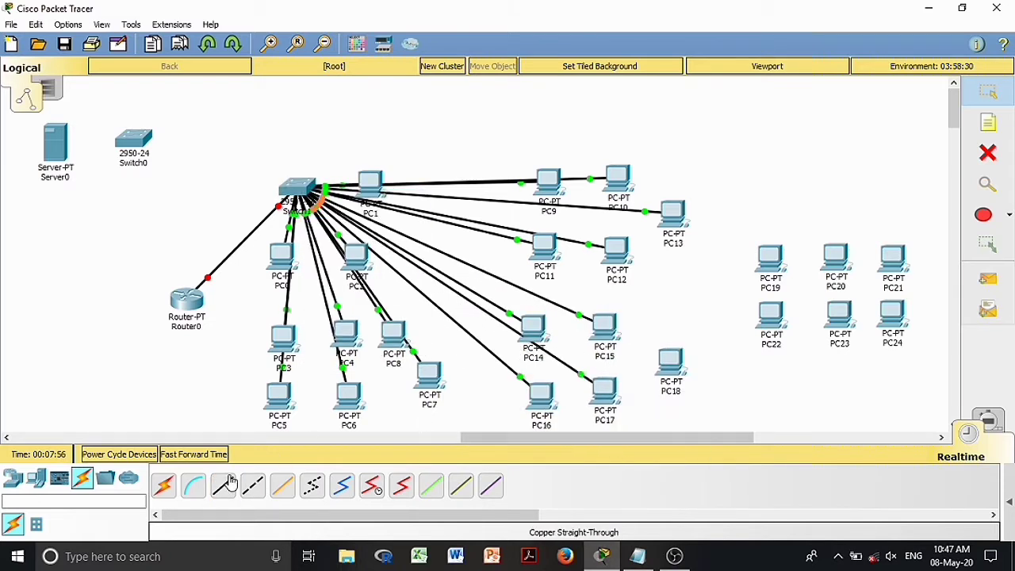
- Connect Switch1 to PC18 with a copper straight-through cable
{"action": "left_click", "coordinate": [305, 190]}
{"action": "left_click", "coordinate": [338, 214]}
{"action": "left_click", "coordinate": [665, 364]}
{"action": "left_click", "coordinate": [680, 424]}
- Connect Switch1 to PC19 and PC22 with copper straight-through cables
{"action": "left_click", "coordinate": [225, 484]}
{"action": "left_click", "coordinate": [306, 185]}
{"action": "left_click", "coordinate": [336, 209]}
{"action": "left_click", "coordinate": [769, 258]}
{"action": "left_click", "coordinate": [781, 316]}
{"action": "left_click", "coordinate": [224, 485]}
{"action": "left_click", "coordinate": [299, 190]}
{"action": "left_click", "coordinate": [339, 245]}
{"action": "left_click", "coordinate": [761, 308]}
{"action": "left_click", "coordinate": [793, 355]}
- Connect Switch1 to PC20 and PC23 with copper straight-through cables
{"action": "left_click", "coordinate": [304, 192]}
{"action": "left_click", "coordinate": [336, 208]}
{"action": "left_click", "coordinate": [832, 263]}
{"action": "left_click", "coordinate": [852, 324]}
{"action": "left_click", "coordinate": [224, 484]}
{"action": "left_click", "coordinate": [302, 192]}
{"action": "left_click", "coordinate": [336, 208]}
{"action": "left_click", "coordinate": [853, 313]}
{"action": "left_click", "coordinate": [872, 363]}
- Connect Switch1 to PC21 and PC24 with copper straight-through cables
{"action": "left_click", "coordinate": [308, 187]}
{"action": "left_click", "coordinate": [331, 212]}
{"action": "left_click", "coordinate": [896, 263]}
{"action": "left_click", "coordinate": [918, 319]}
{"action": "left_click", "coordinate": [224, 484]}
{"action": "left_click", "coordinate": [306, 187]}
{"action": "left_click", "coordinate": [349, 212]}
{"action": "left_click", "coordinate": [892, 321]}
{"action": "left_click", "coordinate": [903, 365]}
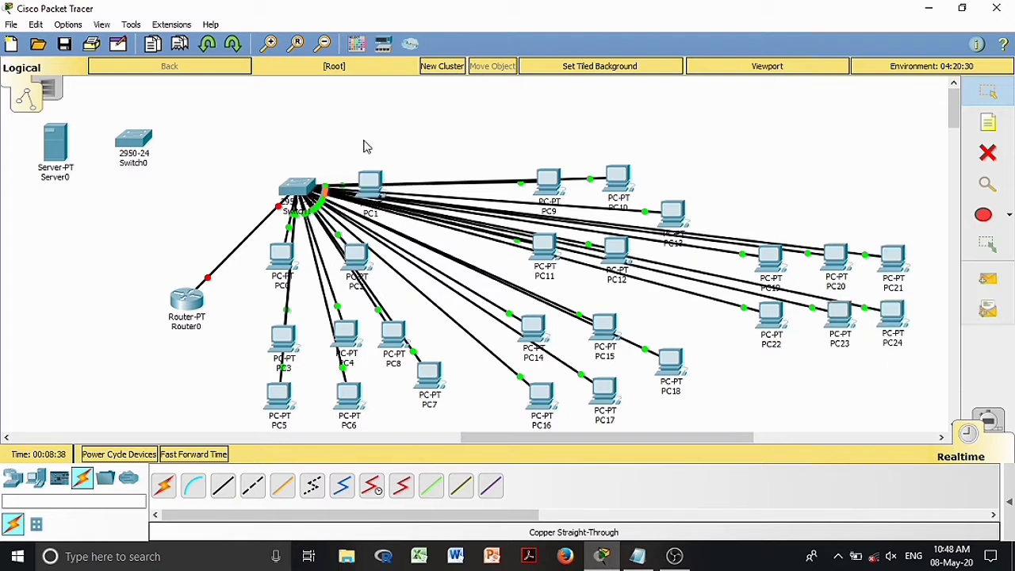
- Draw an unfilled rectangle with a black outline around Switch1 and all 25 PCs, leaving Router0 outside
{"action": "left_click", "coordinate": [984, 222]}
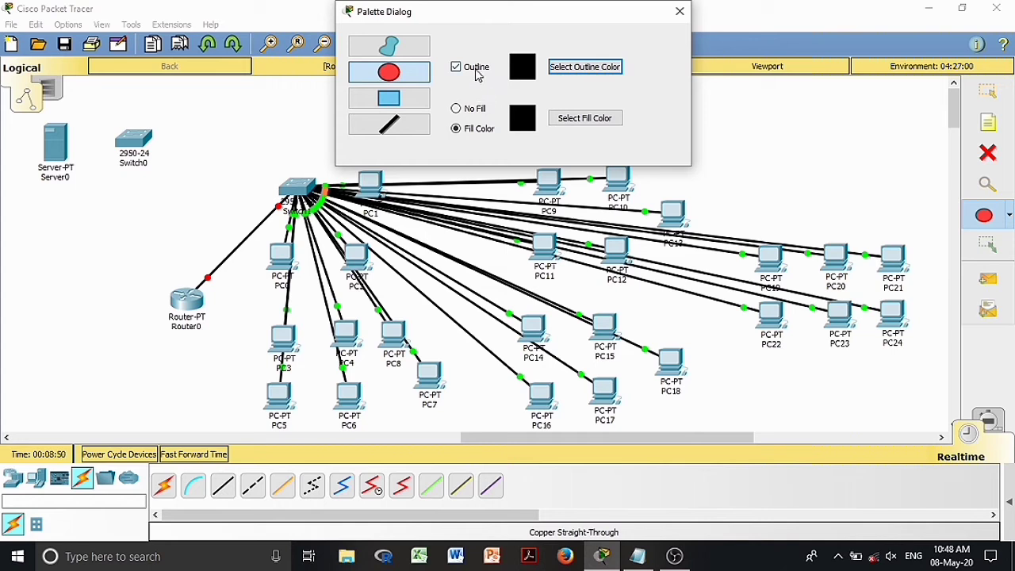
{"action": "left_click", "coordinate": [680, 11]}
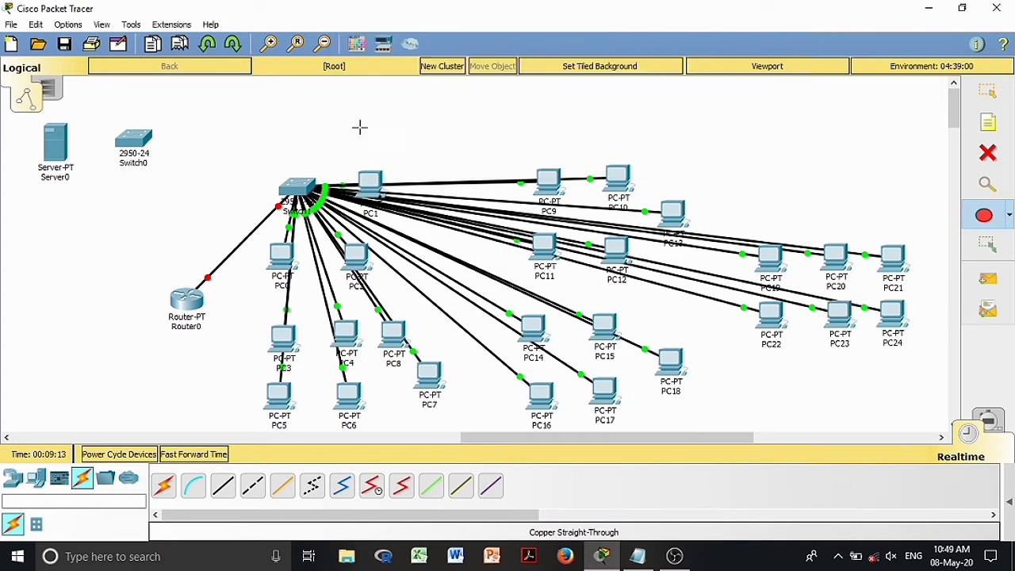
{"action": "left_click", "coordinate": [983, 215]}
{"action": "left_click", "coordinate": [388, 97]}
{"action": "left_click", "coordinate": [674, 18]}
{"action": "mouse_move", "coordinate": [251, 144]}
{"action": "left_mouse_down"}
{"action": "mouse_move", "coordinate": [452, 221]}
{"action": "mouse_move", "coordinate": [658, 427]}
{"action": "mouse_move", "coordinate": [931, 434]}
{"action": "left_mouse_up"}
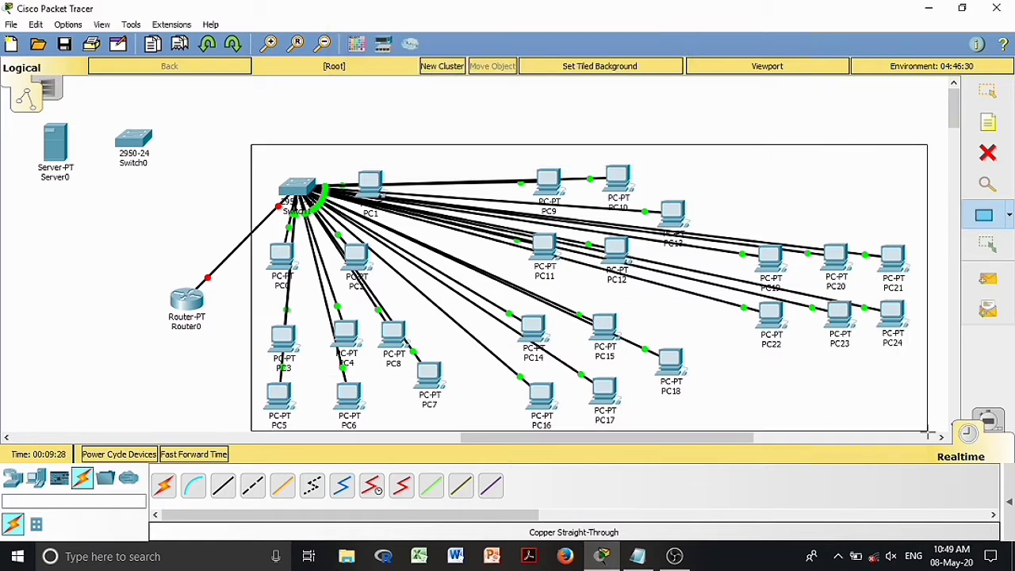
- Draw five room rectangles inside the building outline around PC0–PC2, PC3–PC8, PC9–PC13, PC14–PC18 and PC19–PC24
{"action": "scroll", "coordinate": [864, 412], "scroll_direction": "down", "scroll_amount": 2}
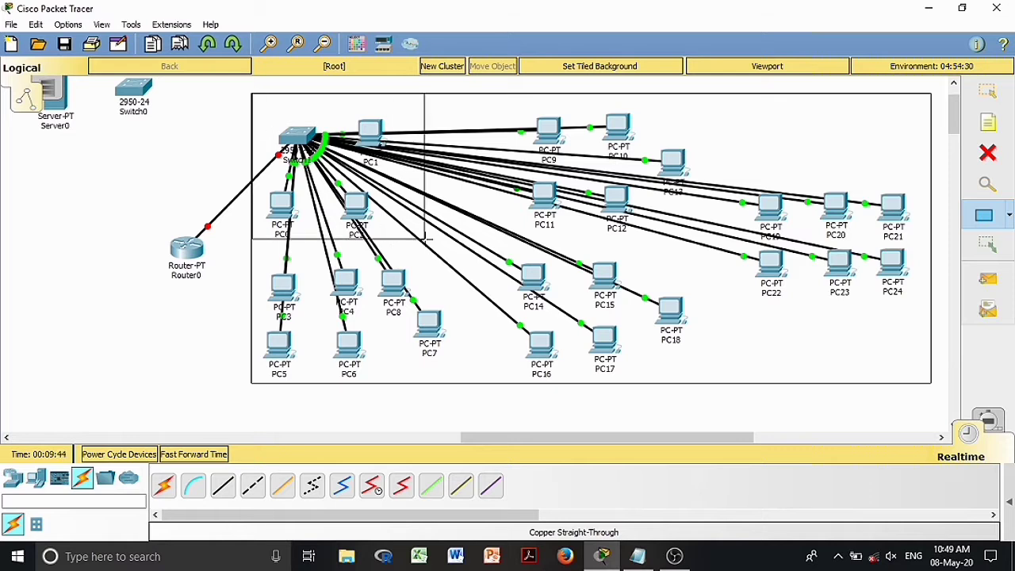
{"action": "left_click_drag", "start_coordinate": [490, 167], "coordinate": [705, 246]}
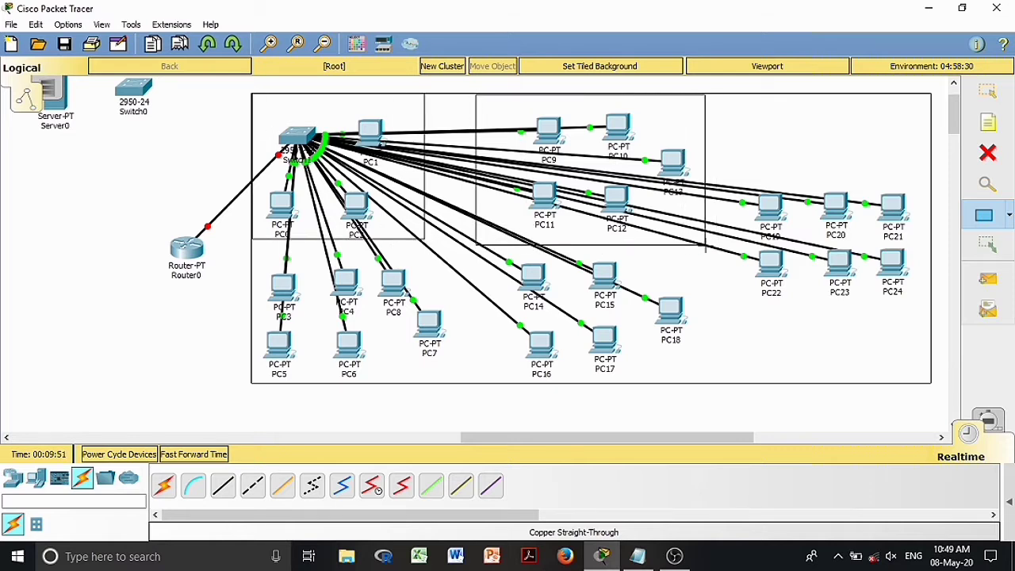
{"action": "left_click_drag", "start_coordinate": [256, 257], "coordinate": [449, 382]}
{"action": "left_click_drag", "start_coordinate": [541, 272], "coordinate": [695, 382]}
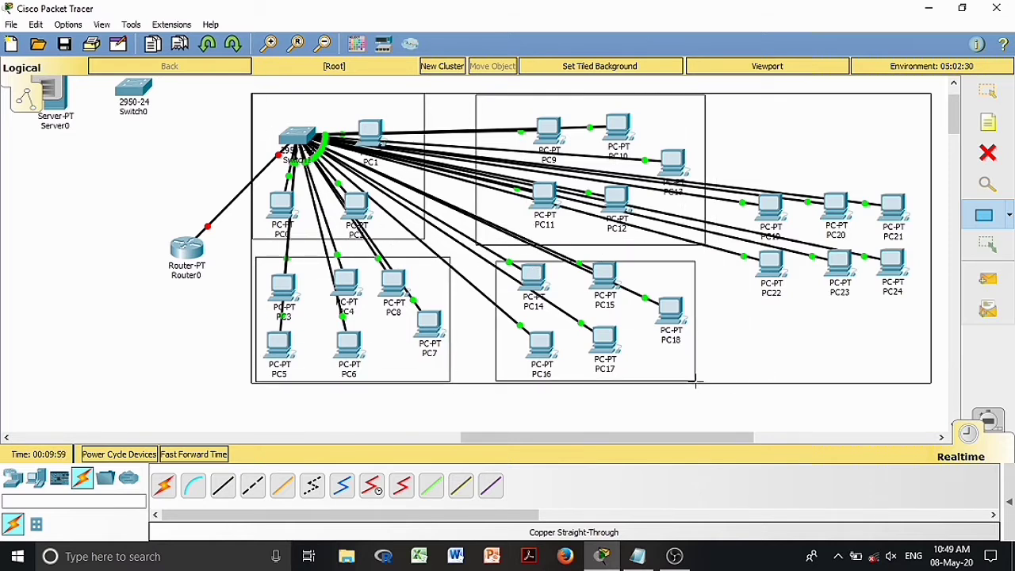
{"action": "left_click_drag", "start_coordinate": [773, 221], "coordinate": [934, 303]}
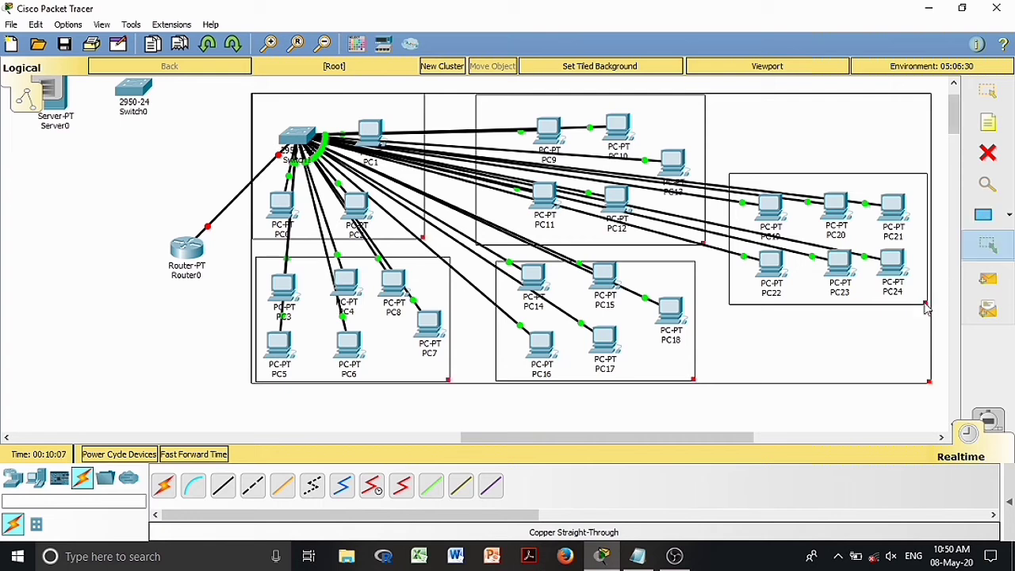
- Resize the room rectangles so their edges line up with each other and with the building outline
{"action": "left_click_drag", "start_coordinate": [695, 381], "coordinate": [705, 381]}
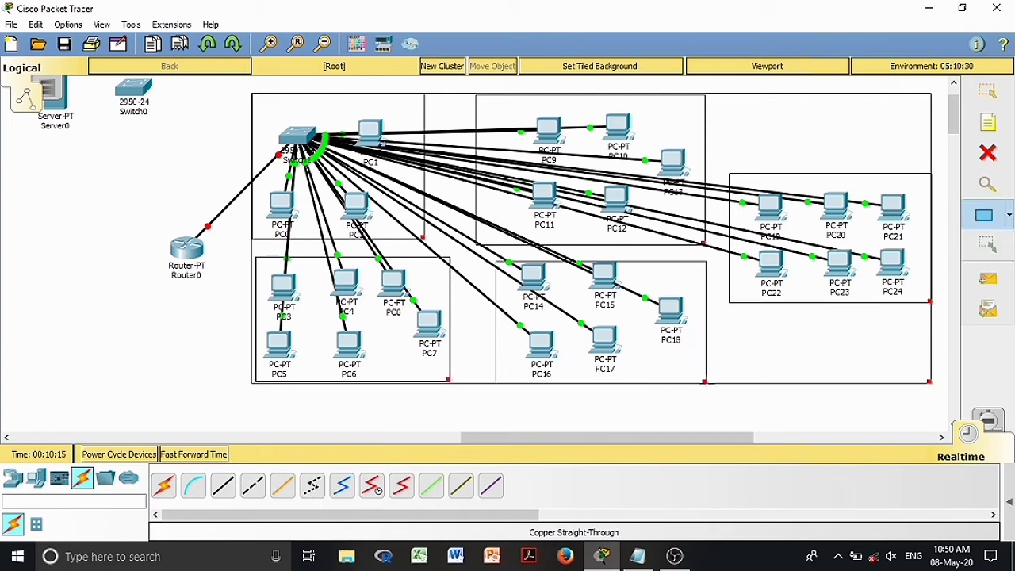
{"action": "left_click_drag", "start_coordinate": [702, 243], "coordinate": [706, 238]}
{"action": "left_click_drag", "start_coordinate": [449, 381], "coordinate": [448, 383]}
{"action": "left_click_drag", "start_coordinate": [423, 238], "coordinate": [445, 242]}
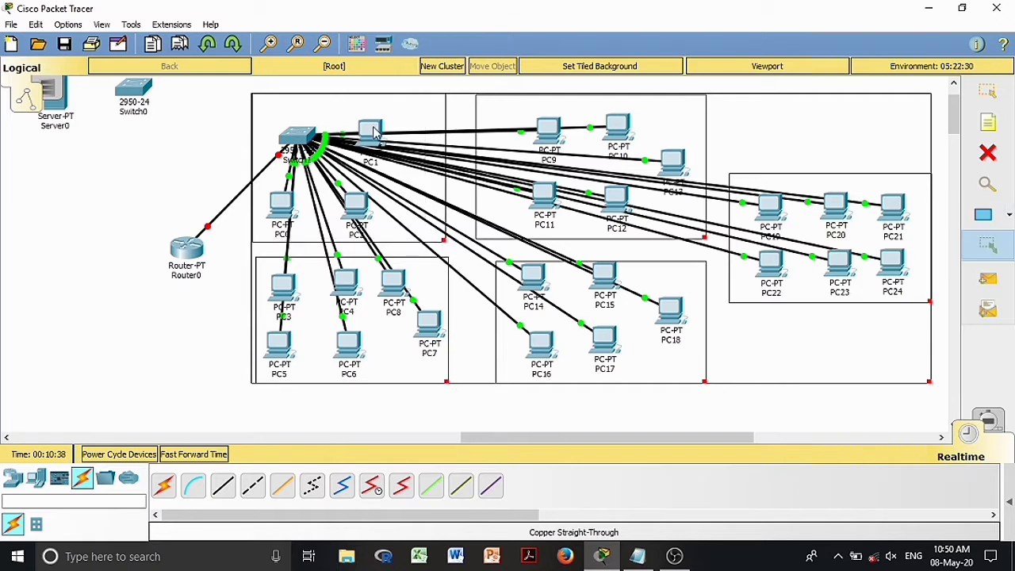
- Move PC1, PC2 and PC0 to the right to space them out inside their room rectangle
{"action": "left_click", "coordinate": [987, 89]}
{"action": "left_click_drag", "start_coordinate": [370, 133], "coordinate": [404, 130]}
{"action": "left_click_drag", "start_coordinate": [356, 206], "coordinate": [394, 210]}
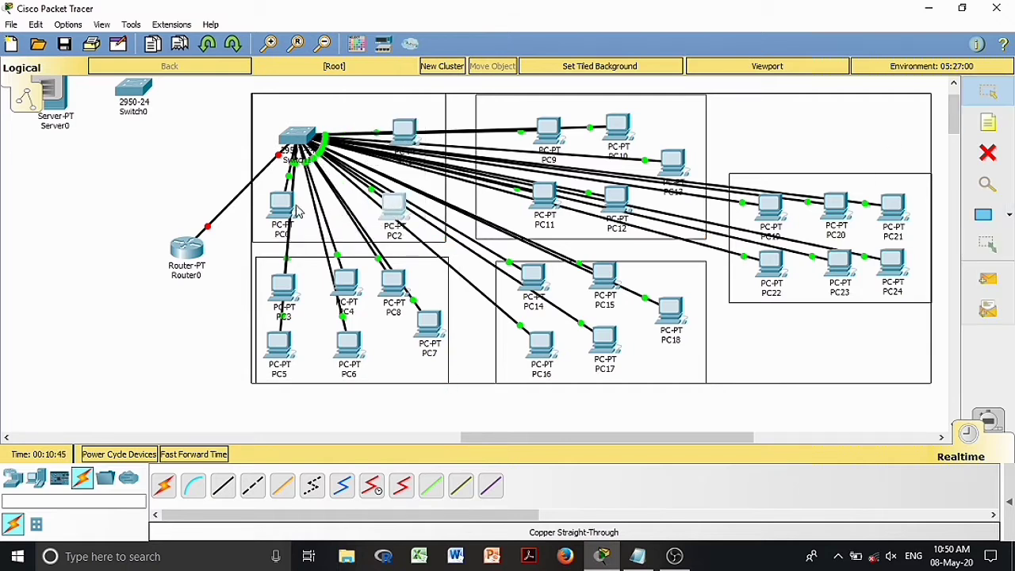
{"action": "left_click_drag", "start_coordinate": [284, 211], "coordinate": [303, 220]}
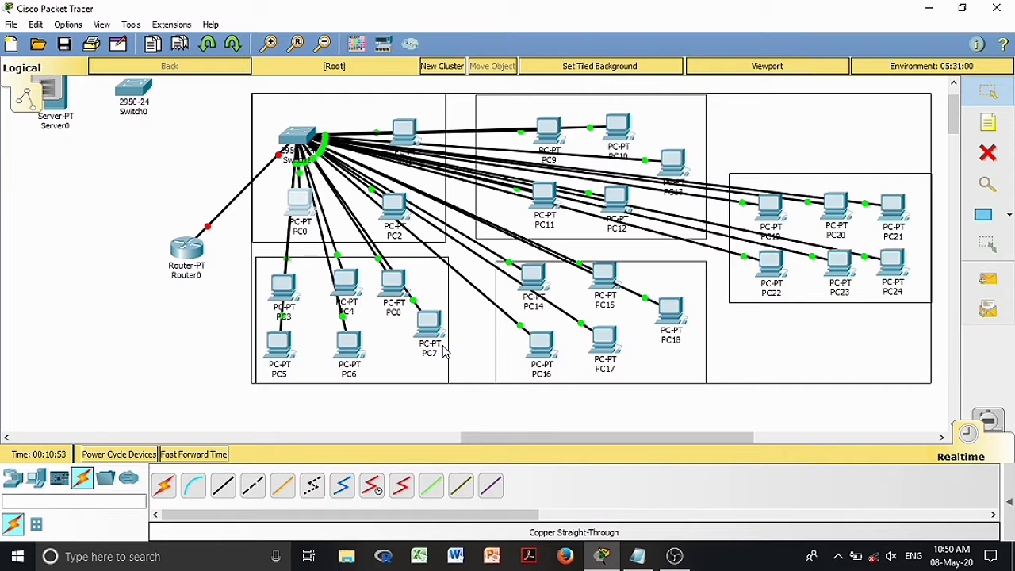
- Add the note Gedung A to the building, Ruang 1 above Switch1 and Ruang 2 beside PC9
{"action": "key", "text": "n"}
{"action": "left_click", "coordinate": [784, 109]}
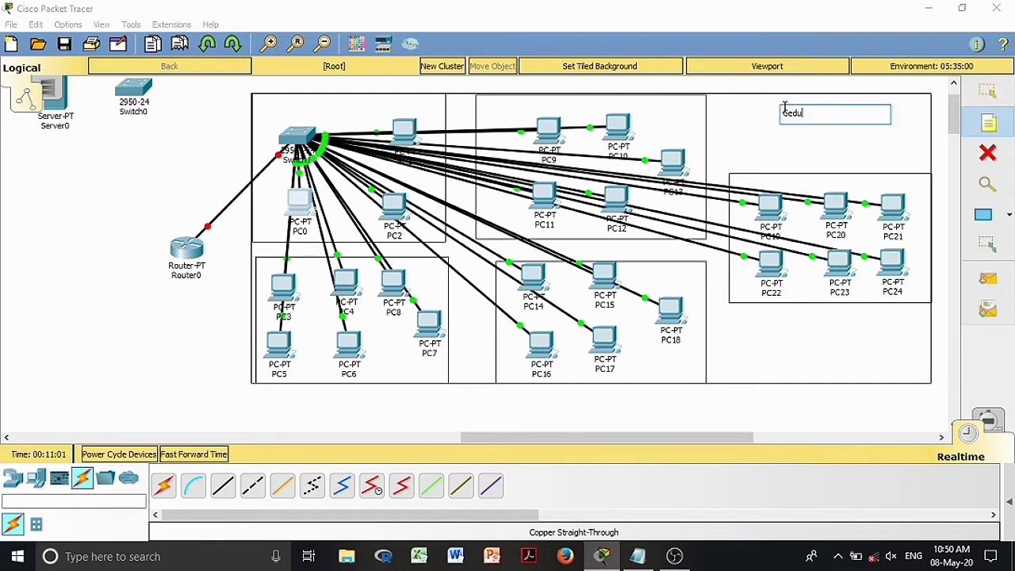
{"action": "left_click", "coordinate": [292, 104]}
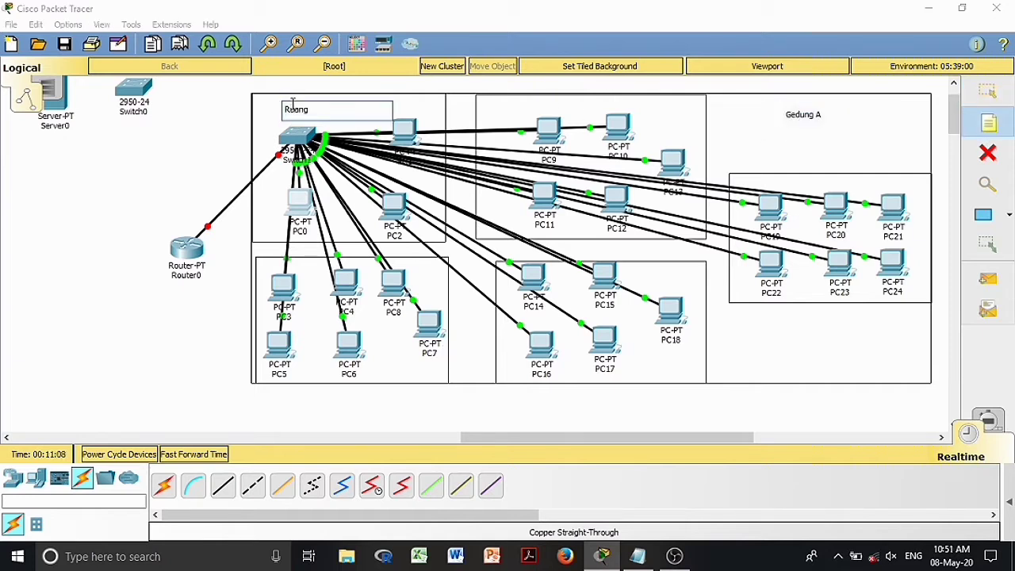
{"action": "left_click", "coordinate": [489, 105]}
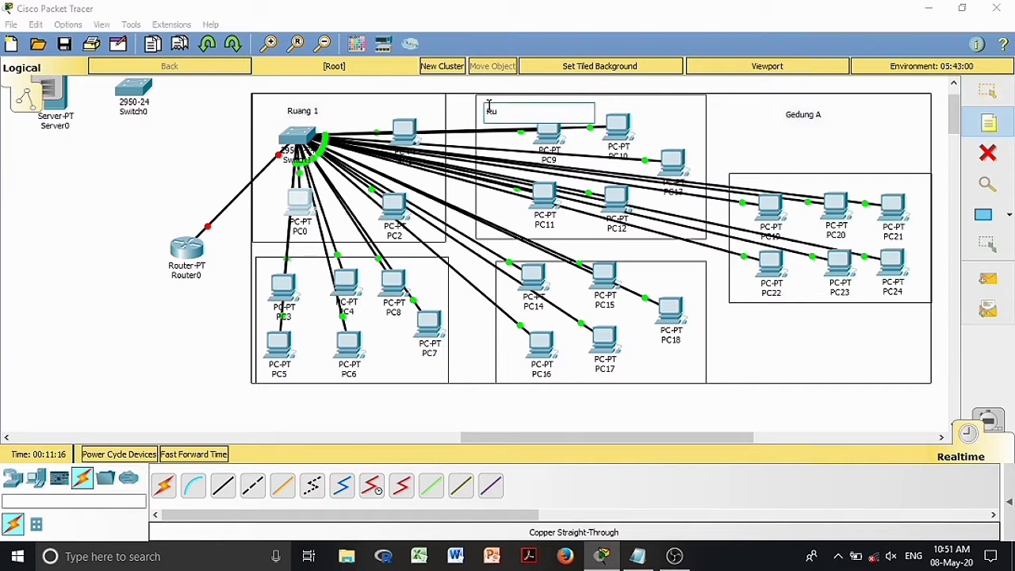
- Label the remaining rooms Ruang 3, Ruang 4 and Ruang 5, and shift the Ruang 3 note toward its room's upper-left corner
{"action": "left_click", "coordinate": [762, 186]}
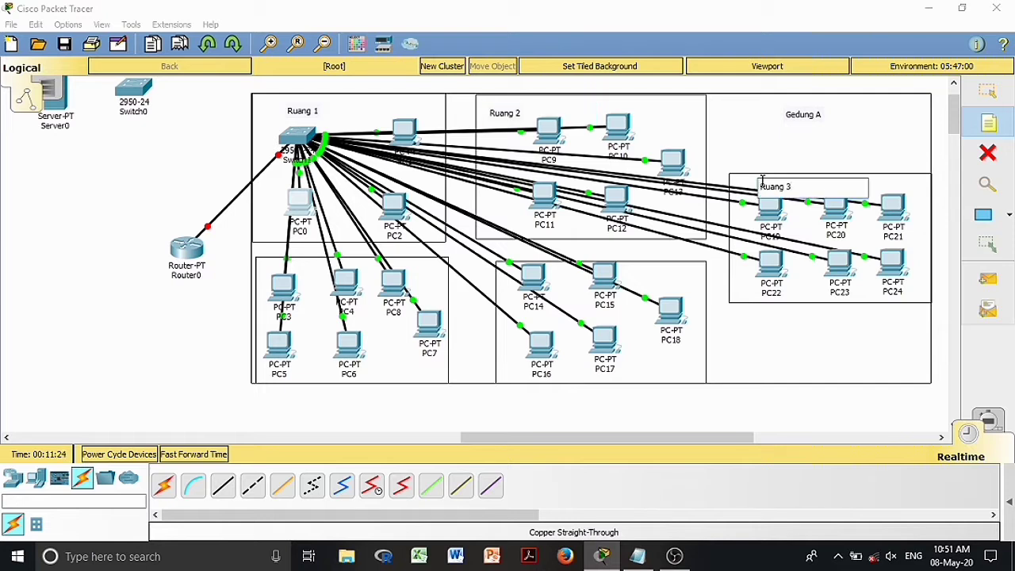
{"action": "left_click", "coordinate": [629, 363]}
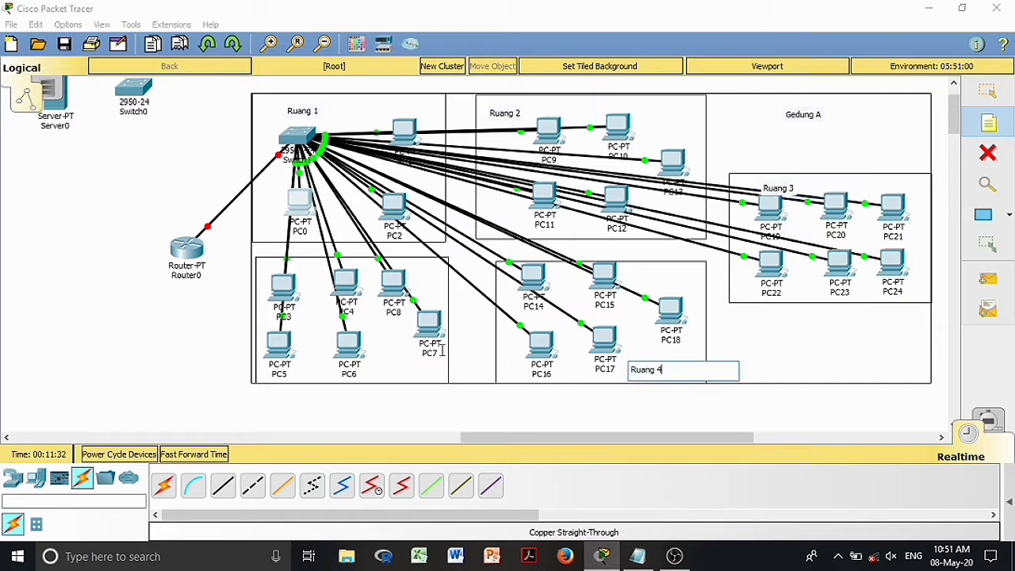
{"action": "left_click", "coordinate": [367, 363]}
{"action": "type", "text": "Ruang 5"}
{"action": "key", "text": "Escape"}
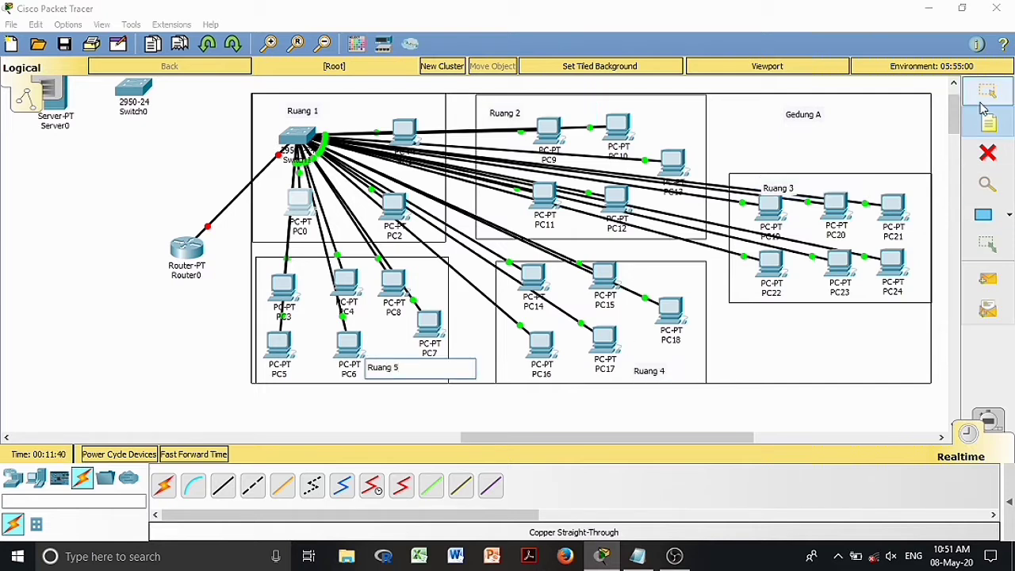
{"action": "left_click_drag", "start_coordinate": [797, 187], "coordinate": [772, 183]}
{"action": "left_click", "coordinate": [751, 349]}
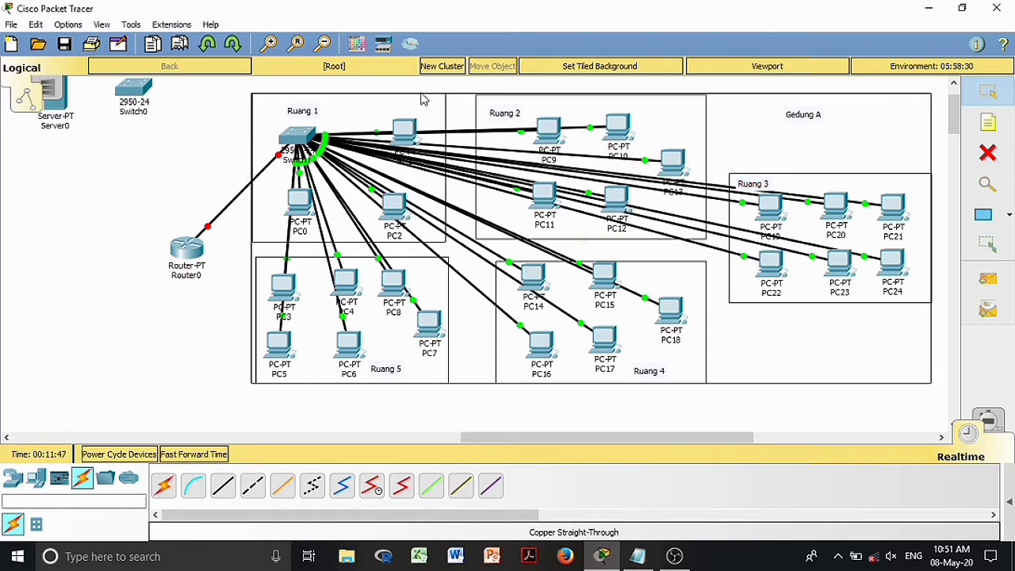
- Draw an unfilled rectangle around Server0 and Switch0 and label it Ruang Server Perusahaan
{"action": "left_click_drag", "start_coordinate": [594, 436], "coordinate": [458, 428]}
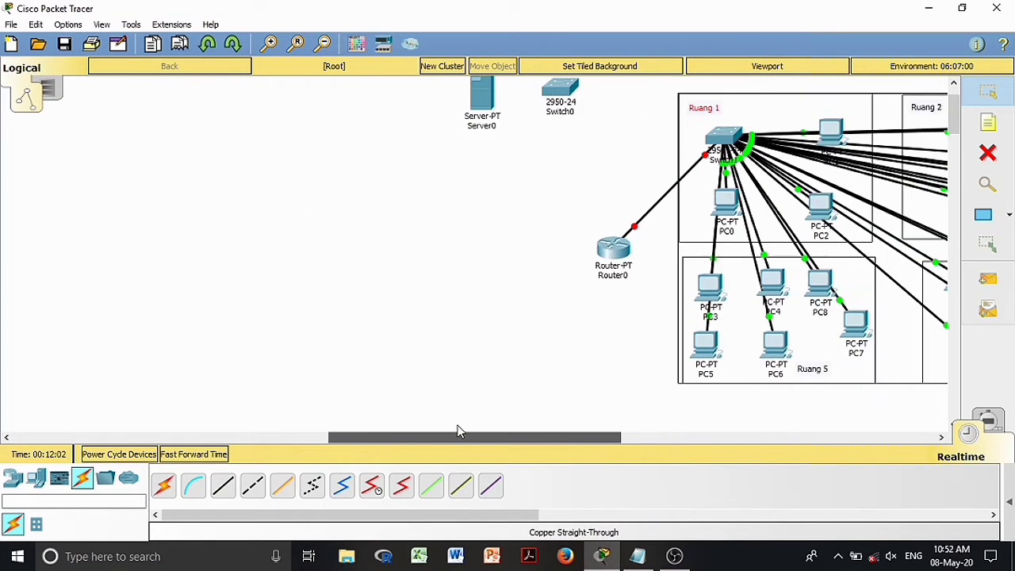
{"action": "scroll", "coordinate": [452, 356], "scroll_direction": "up", "scroll_amount": 2}
{"action": "left_click", "coordinate": [983, 215]}
{"action": "left_click", "coordinate": [679, 11]}
{"action": "left_click_drag", "start_coordinate": [416, 78], "coordinate": [627, 210]}
{"action": "left_click", "coordinate": [988, 122]}
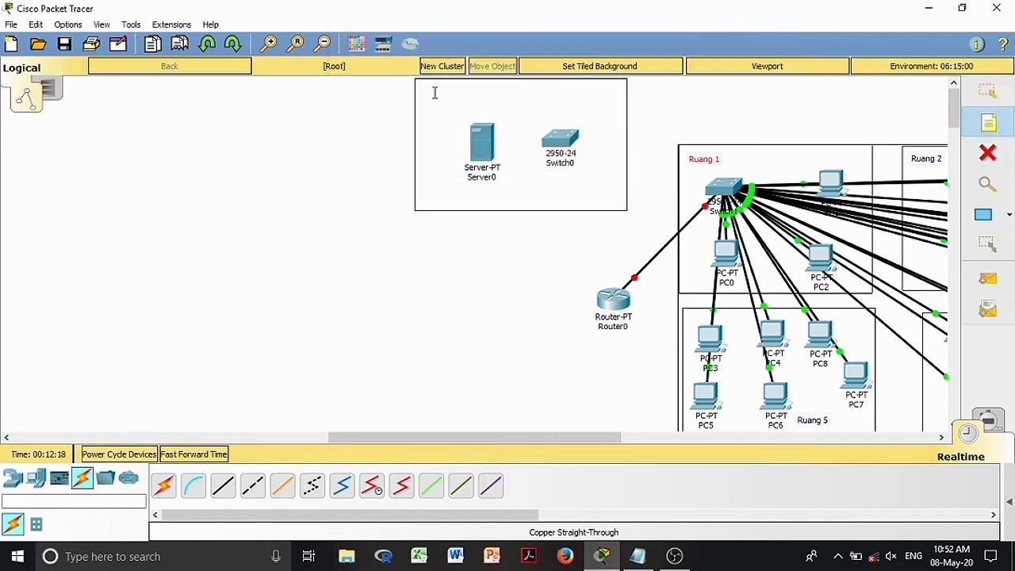
{"action": "left_click", "coordinate": [428, 92]}
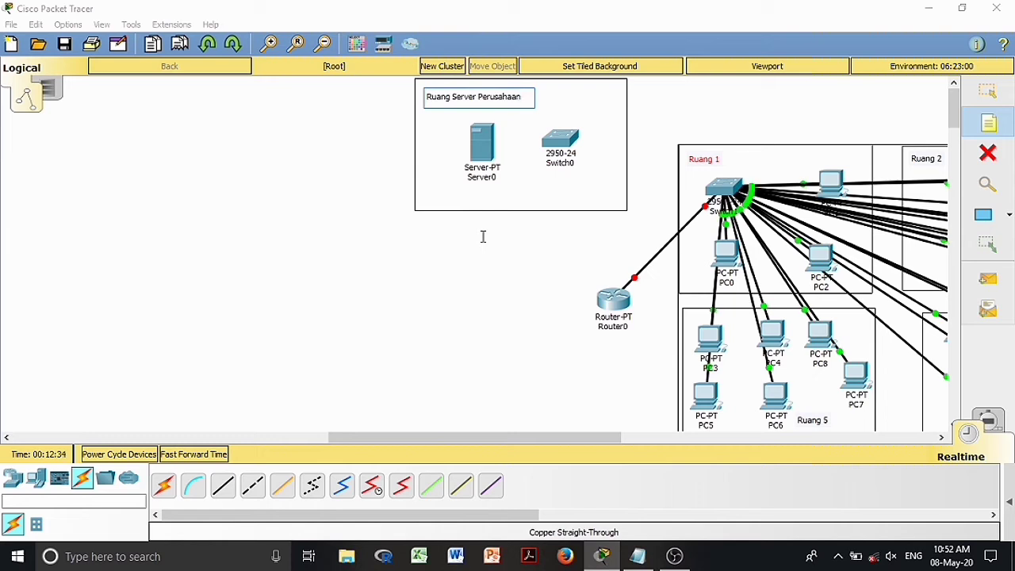
- Shift the server room rectangle slightly up and left, and align the Ruang 5 rectangle with the building's left edge
{"action": "left_click", "coordinate": [987, 92]}
{"action": "left_click_drag", "start_coordinate": [386, 439], "coordinate": [513, 467]}
{"action": "scroll", "coordinate": [418, 366], "scroll_direction": "down", "scroll_amount": 1}
{"action": "scroll", "coordinate": [419, 366], "scroll_direction": "up", "scroll_amount": 1}
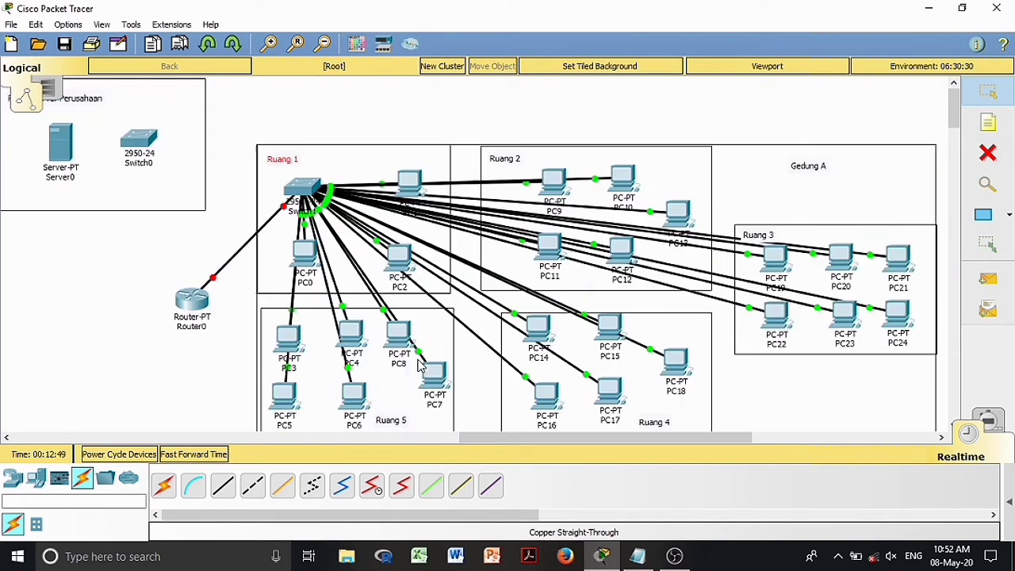
{"action": "left_click_drag", "start_coordinate": [195, 151], "coordinate": [182, 119]}
{"action": "left_click_drag", "start_coordinate": [421, 318], "coordinate": [417, 317]}
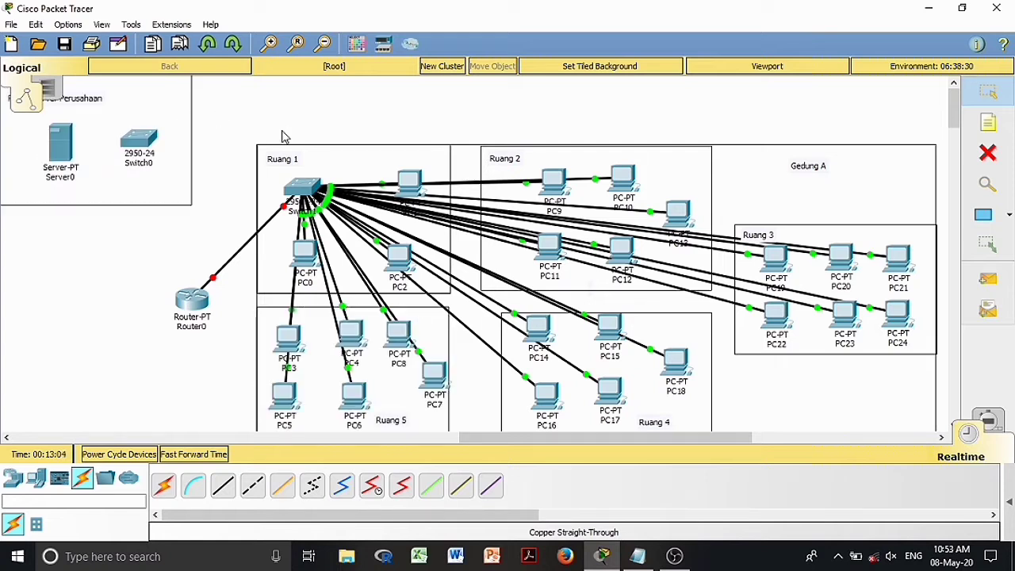
- Select Router0 and all of Gedung A's devices, notes and rectangles, and paste a copy of them
{"action": "left_click_drag", "start_coordinate": [257, 129], "coordinate": [572, 395]}
{"action": "left_click_drag", "start_coordinate": [154, 224], "coordinate": [494, 369]}
{"action": "left_click_drag", "start_coordinate": [200, 109], "coordinate": [934, 436]}
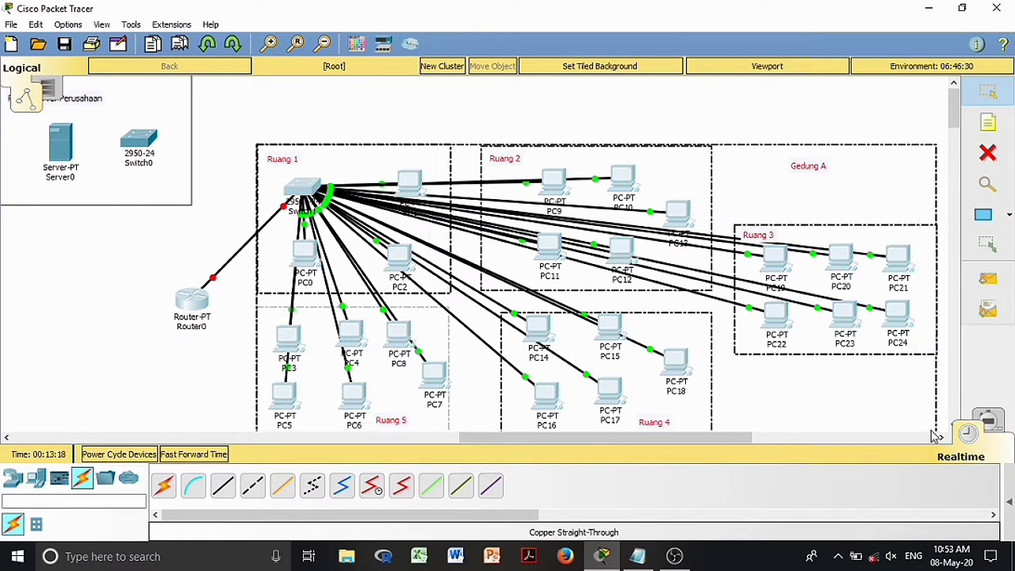
{"action": "left_click", "coordinate": [181, 42]}
- Move the pasted router, switch, PCs and room notes into the empty area below the original Gedung A
{"action": "left_click_drag", "start_coordinate": [404, 145], "coordinate": [433, 346]}
{"action": "scroll", "coordinate": [428, 318], "scroll_direction": "down", "scroll_amount": 3}
{"action": "left_click_drag", "start_coordinate": [435, 183], "coordinate": [405, 304]}
{"action": "scroll", "coordinate": [405, 310], "scroll_direction": "down", "scroll_amount": 4}
{"action": "left_click_drag", "start_coordinate": [408, 106], "coordinate": [408, 212]}
{"action": "scroll", "coordinate": [404, 192], "scroll_direction": "up", "scroll_amount": 3}
{"action": "scroll", "coordinate": [404, 192], "scroll_direction": "down", "scroll_amount": 3}
{"action": "scroll", "coordinate": [409, 212], "scroll_direction": "down", "scroll_amount": 2}
{"action": "scroll", "coordinate": [523, 244], "scroll_direction": "up", "scroll_amount": 2}
{"action": "scroll", "coordinate": [156, 146], "scroll_direction": "up", "scroll_amount": 2}
{"action": "left_click", "coordinate": [205, 184]}
{"action": "scroll", "coordinate": [206, 186], "scroll_direction": "down", "scroll_amount": 2}
- Draw an unfilled building rectangle around the copied switch, PCs and room notes, leaving the copied router outside
{"action": "left_click", "coordinate": [983, 214]}
{"action": "left_click", "coordinate": [683, 14]}
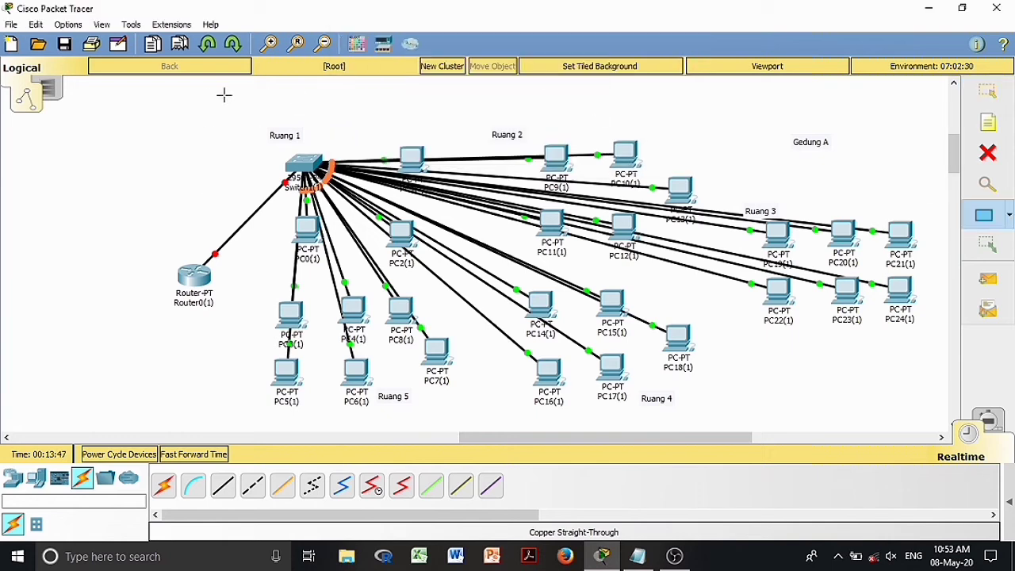
{"action": "left_click_drag", "start_coordinate": [576, 156], "coordinate": [936, 428]}
{"action": "scroll", "coordinate": [360, 129], "scroll_direction": "up", "scroll_amount": 2}
{"action": "scroll", "coordinate": [360, 129], "scroll_direction": "down", "scroll_amount": 2}
- Draw five room rectangles around the PC groups of Ruang 1 to Ruang 5 in the copied building
{"action": "left_click_drag", "start_coordinate": [245, 93], "coordinate": [444, 273]}
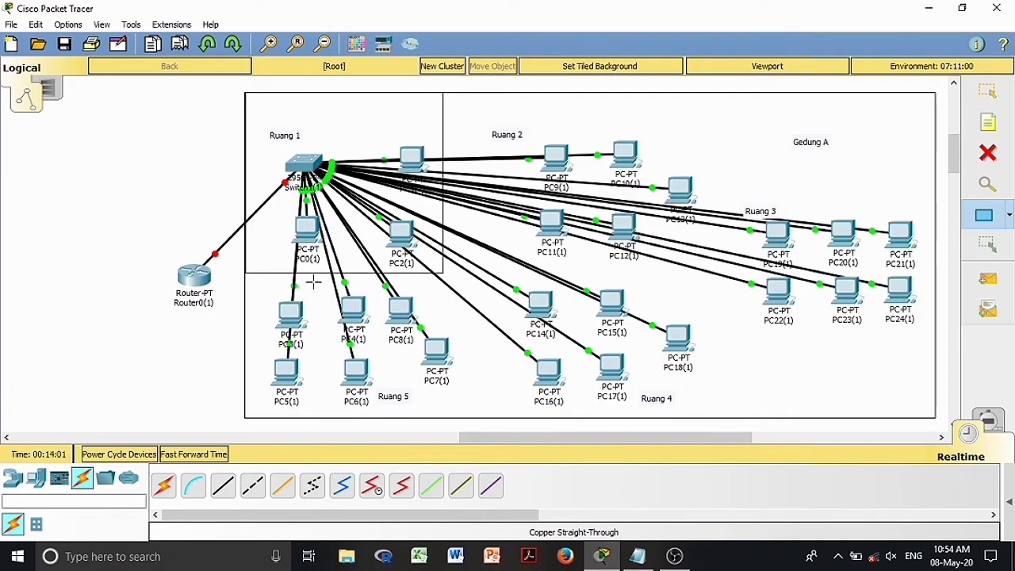
{"action": "left_click_drag", "start_coordinate": [242, 292], "coordinate": [454, 420]}
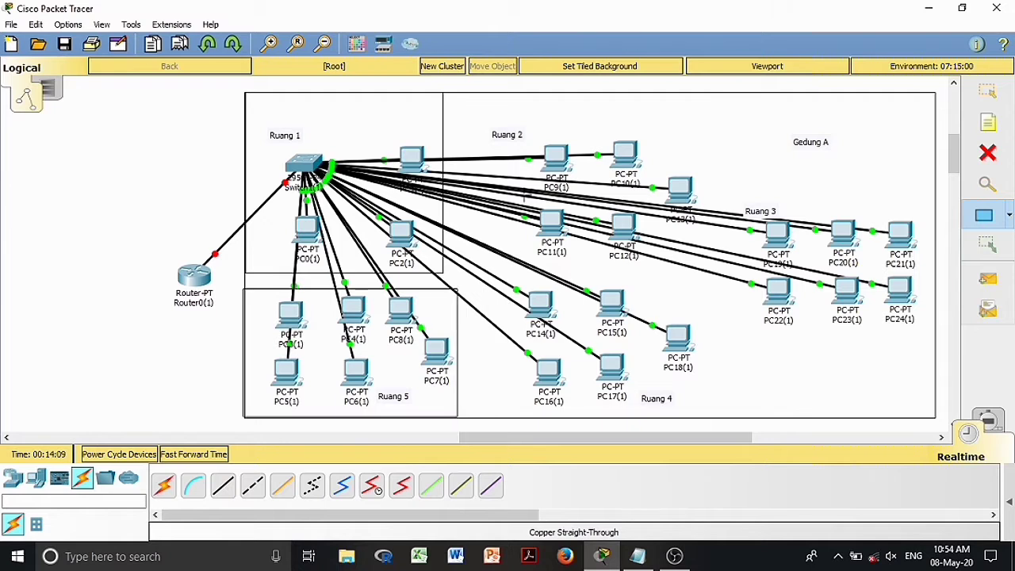
{"action": "left_click_drag", "start_coordinate": [511, 183], "coordinate": [719, 267]}
{"action": "left_click_drag", "start_coordinate": [554, 293], "coordinate": [718, 418]}
{"action": "left_click_drag", "start_coordinate": [817, 261], "coordinate": [936, 325]}
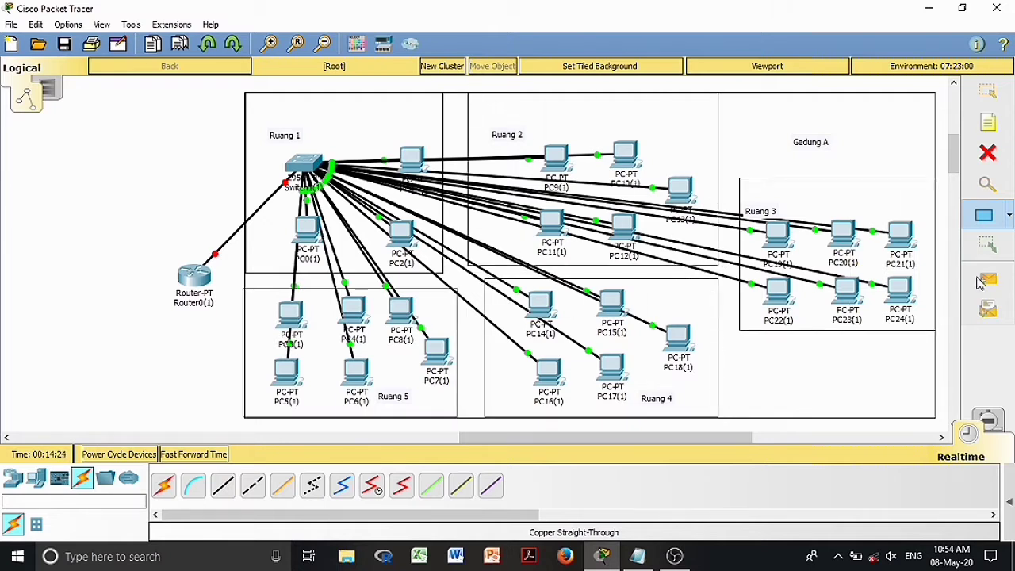
- Nudge the Ruang 4 and Ruang 5 rectangles into alignment within the copied building
{"action": "left_click", "coordinate": [973, 80]}
{"action": "left_click_drag", "start_coordinate": [699, 291], "coordinate": [701, 293]}
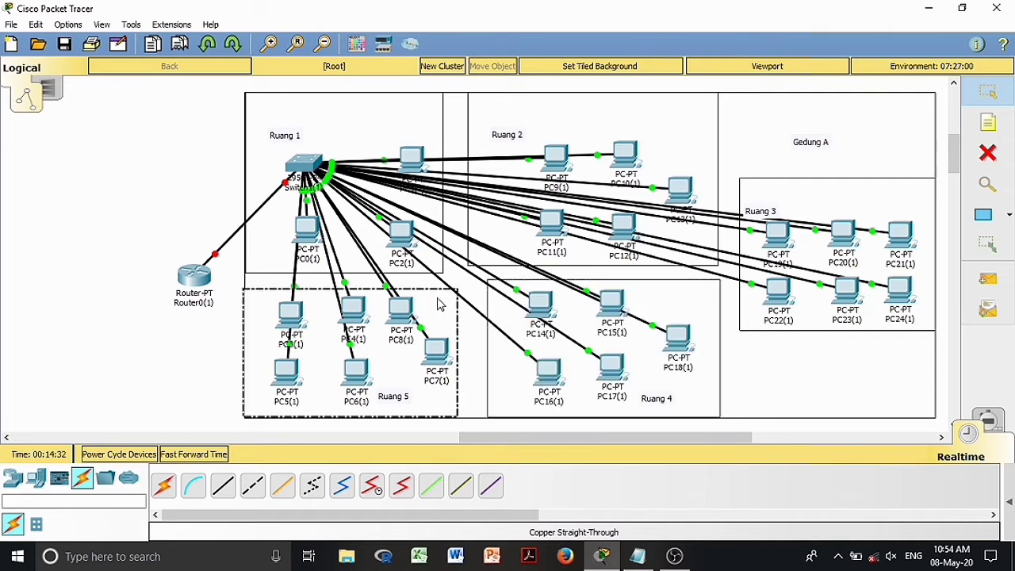
{"action": "left_click_drag", "start_coordinate": [439, 296], "coordinate": [450, 300]}
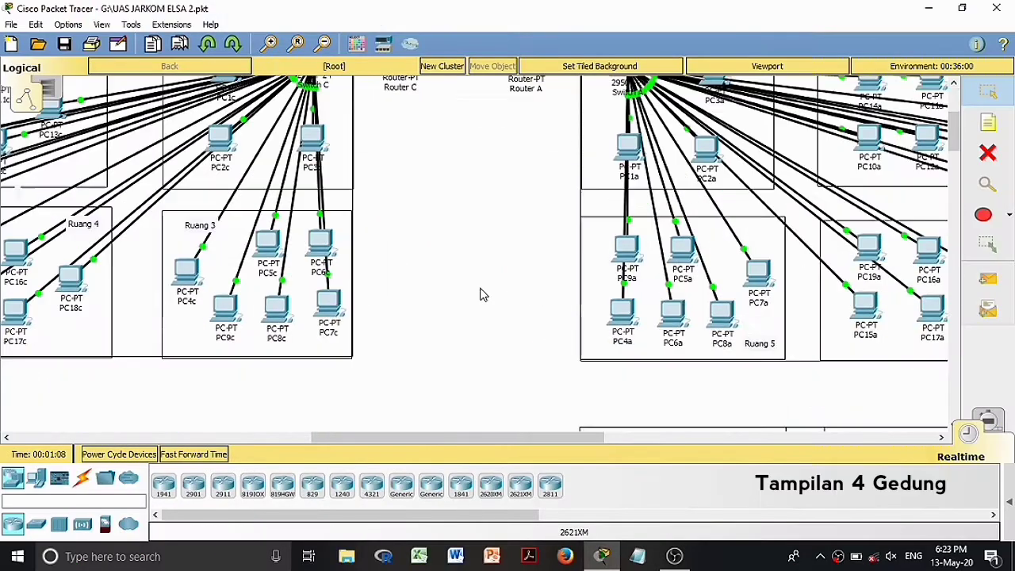
- Examine the layout of the four buildings with their routers and the company server room in UAS JARKOM ELSA 2.pkt
{"action": "scroll", "coordinate": [483, 295], "scroll_direction": "up", "scroll_amount": 5}
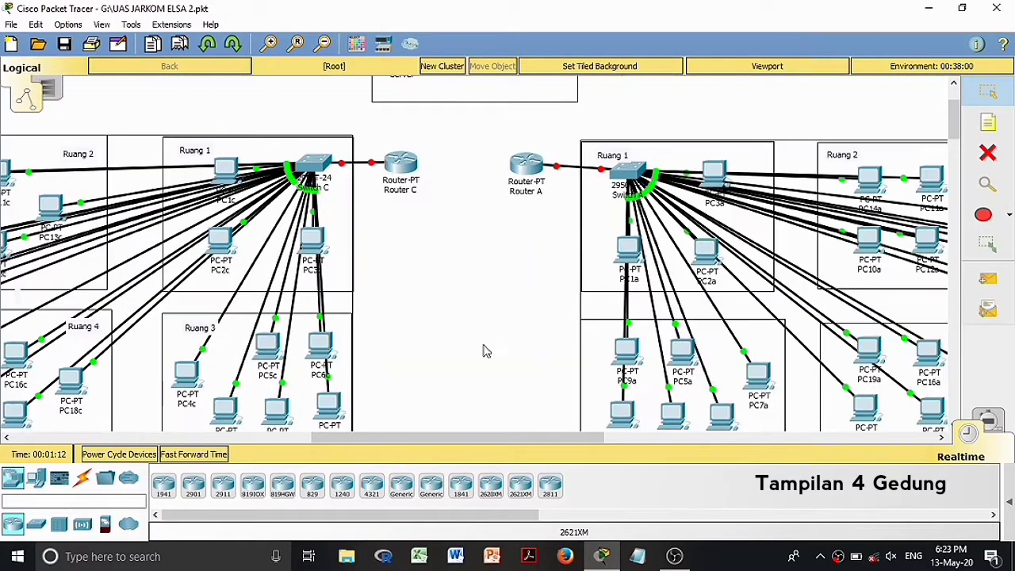
{"action": "left_click_drag", "start_coordinate": [501, 437], "coordinate": [363, 436]}
{"action": "scroll", "coordinate": [434, 393], "scroll_direction": "down", "scroll_amount": 5}
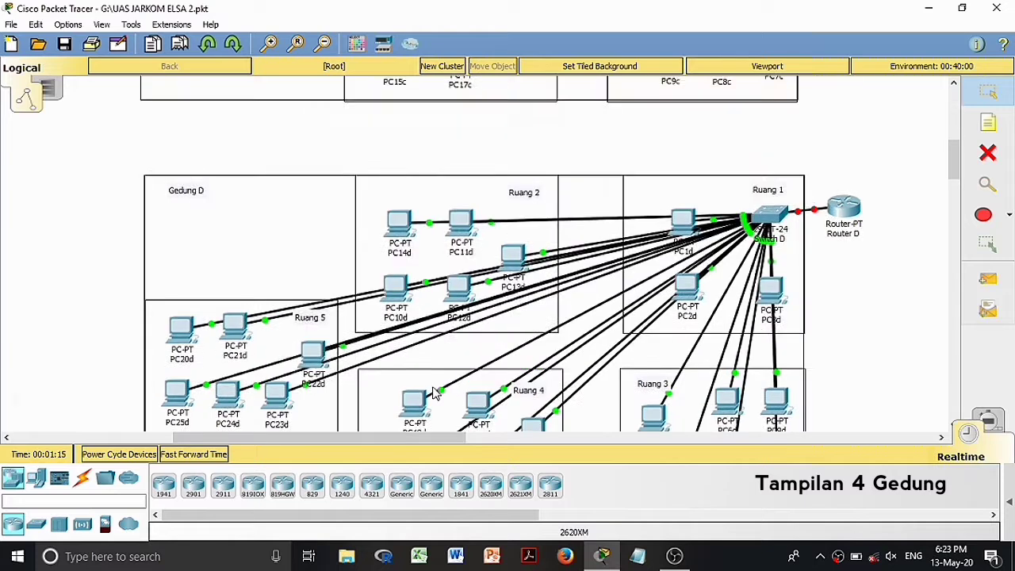
{"action": "left_click_drag", "start_coordinate": [426, 436], "coordinate": [702, 437]}
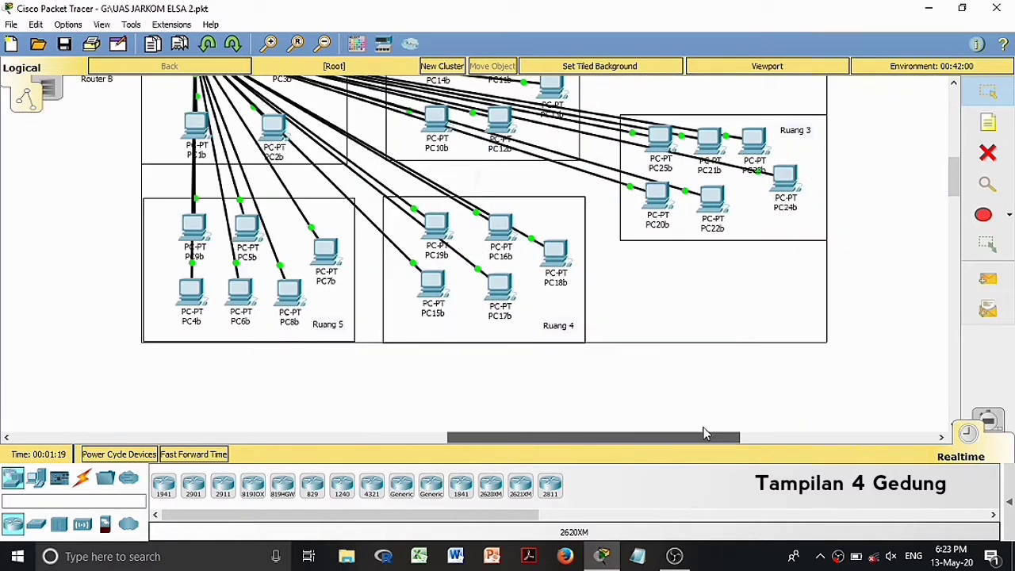
{"action": "scroll", "coordinate": [548, 327], "scroll_direction": "up", "scroll_amount": 5}
{"action": "scroll", "coordinate": [547, 328], "scroll_direction": "up", "scroll_amount": 2}
{"action": "left_click_drag", "start_coordinate": [558, 437], "coordinate": [438, 437]}
{"action": "scroll", "coordinate": [432, 386], "scroll_direction": "up", "scroll_amount": 2}
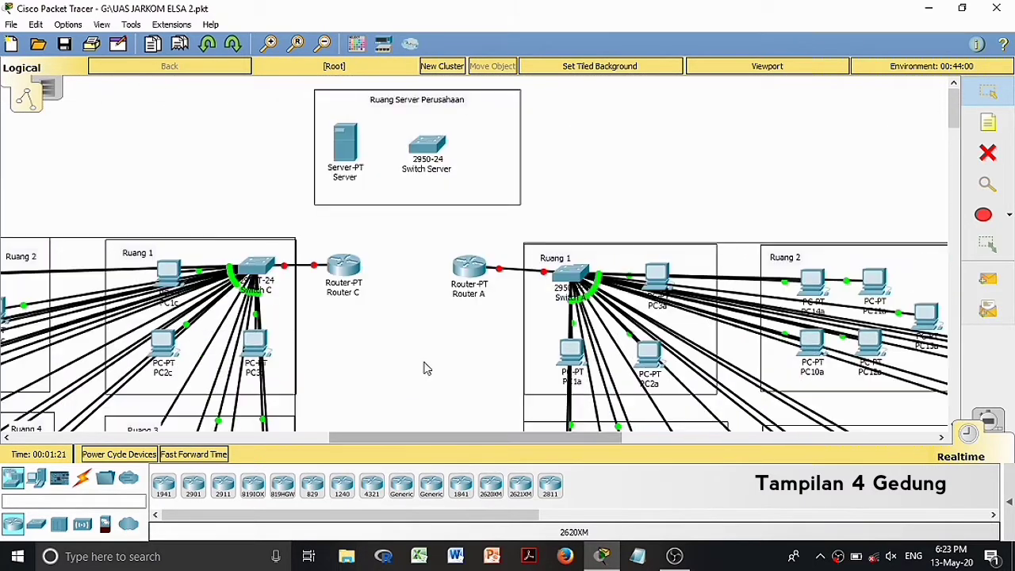
{"action": "left_click", "coordinate": [323, 44]}
{"action": "left_click", "coordinate": [323, 44]}
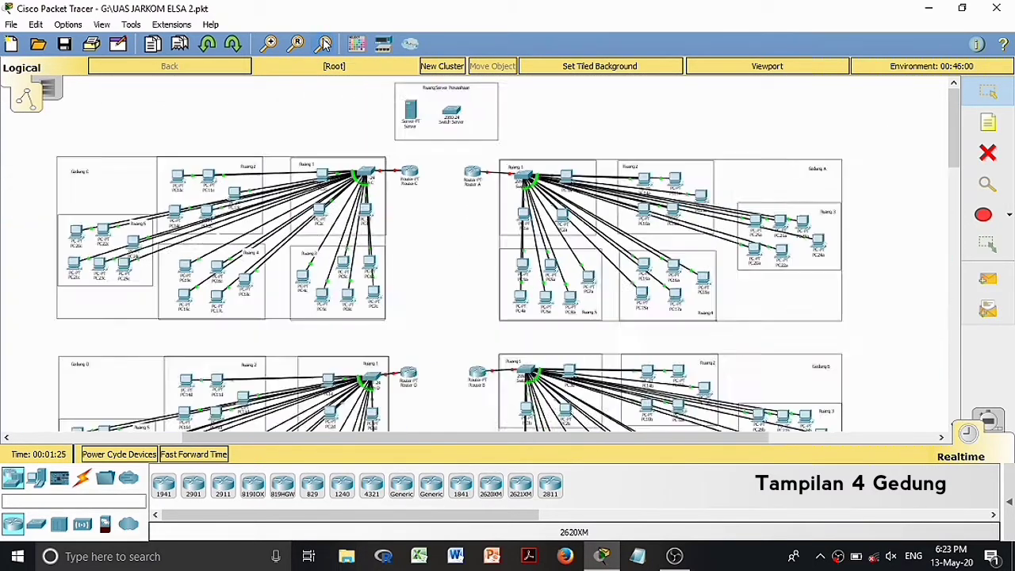
{"action": "left_click", "coordinate": [324, 44]}
{"action": "left_click", "coordinate": [271, 44]}
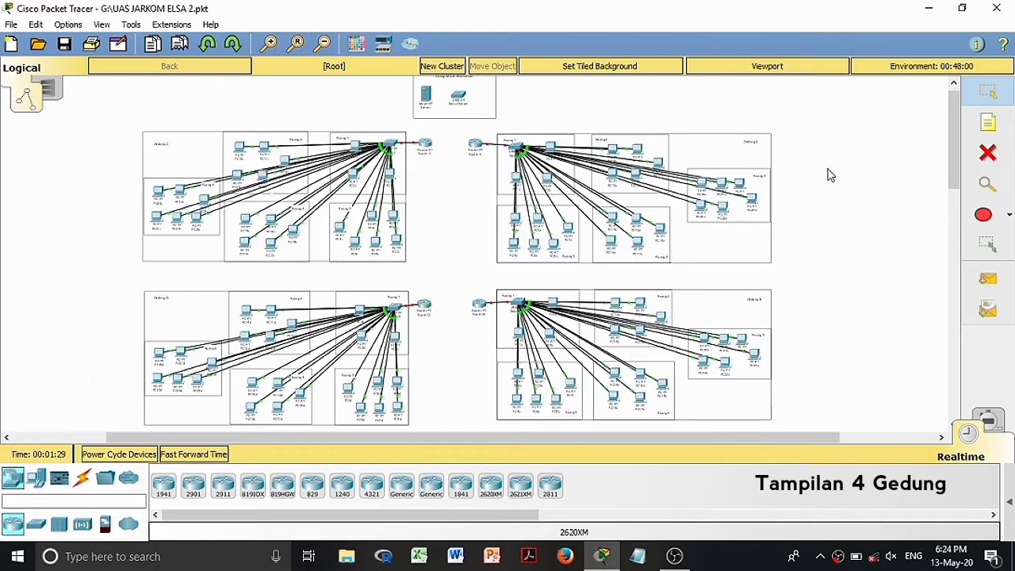
{"action": "scroll", "coordinate": [959, 176], "scroll_direction": "up", "scroll_amount": 1}
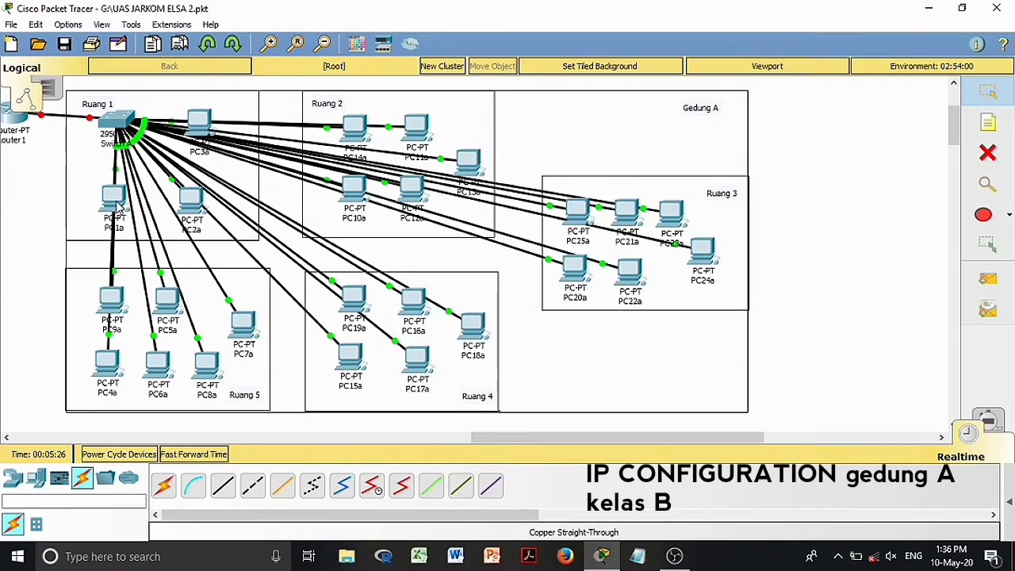
- Set PC1a's static IP address to 130.30.0.1 with subnet mask 255.255.0.0, and copy that address into its default gateway
{"action": "left_click", "coordinate": [119, 204]}
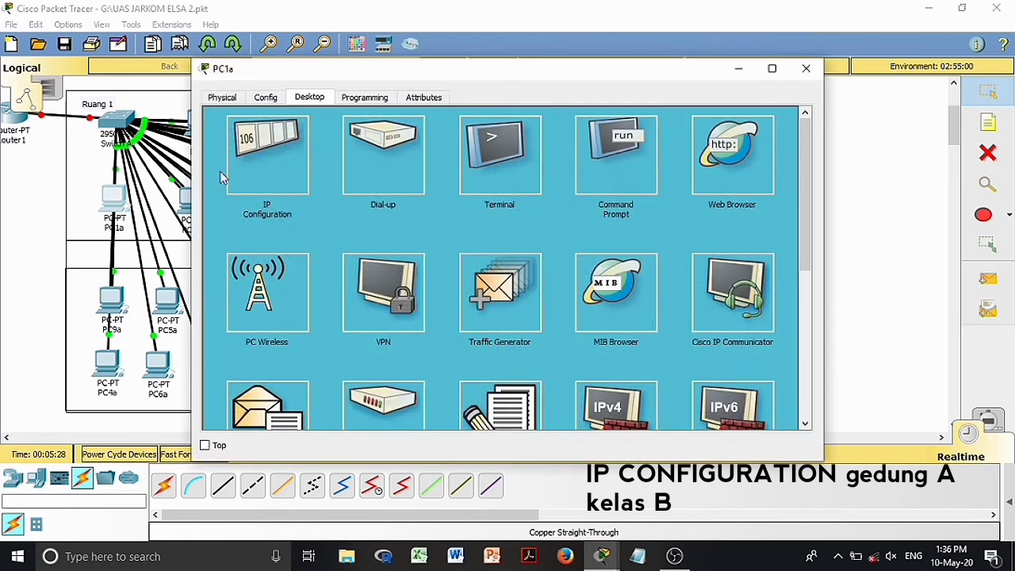
{"action": "left_click", "coordinate": [252, 164]}
{"action": "left_click", "coordinate": [436, 182]}
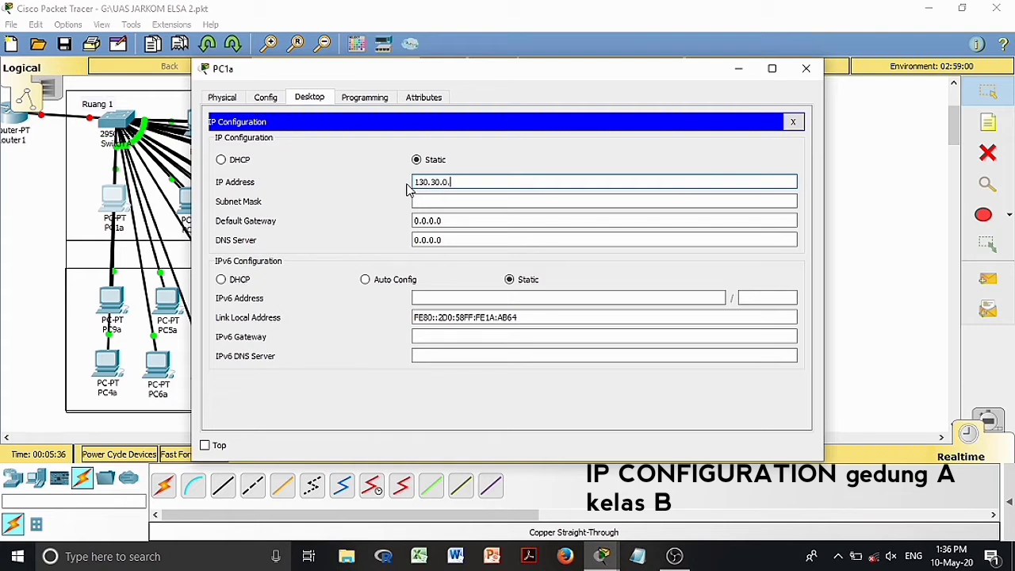
{"action": "left_click", "coordinate": [437, 201]}
{"action": "left_click_drag", "start_coordinate": [464, 181], "coordinate": [367, 183]}
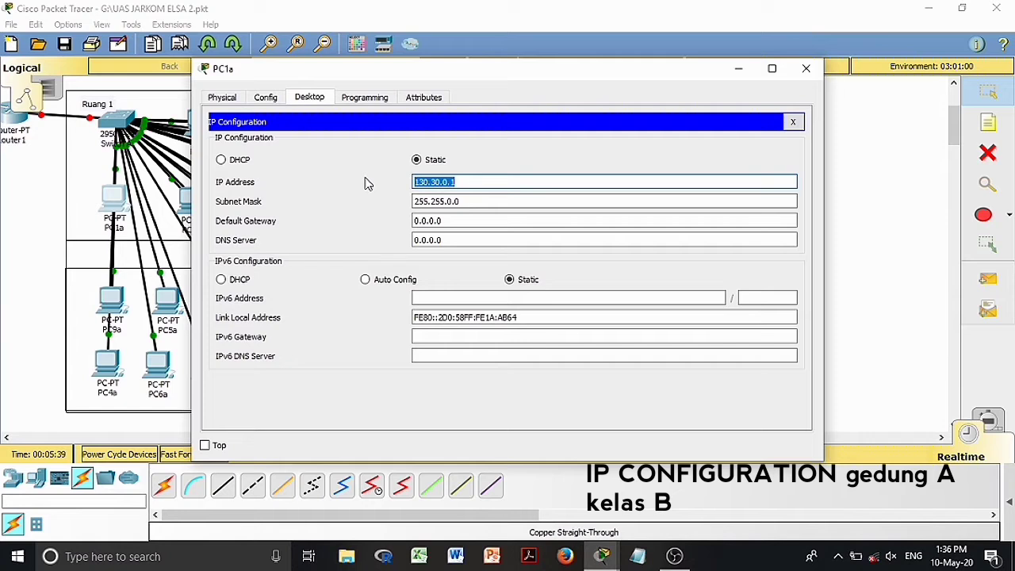
{"action": "key", "text": "ctrl+c"}
{"action": "left_click_drag", "start_coordinate": [465, 221], "coordinate": [357, 220]}
{"action": "key", "text": "ctrl+v"}
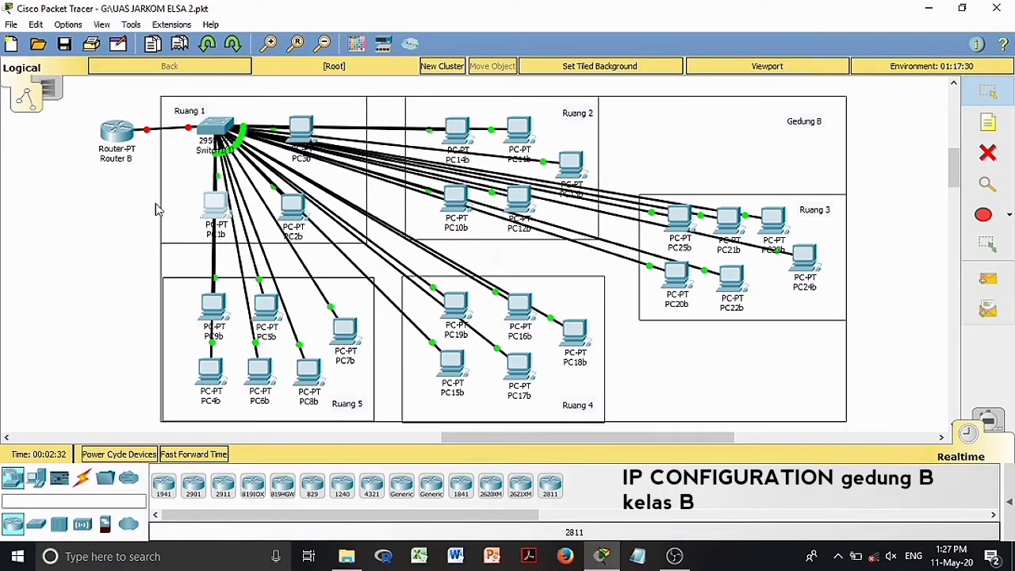
- Give PC1b in Gedung B the IP address 128.18.0.1, its default subnet mask and a default gateway starting with 128.18
{"action": "left_click", "coordinate": [223, 202]}
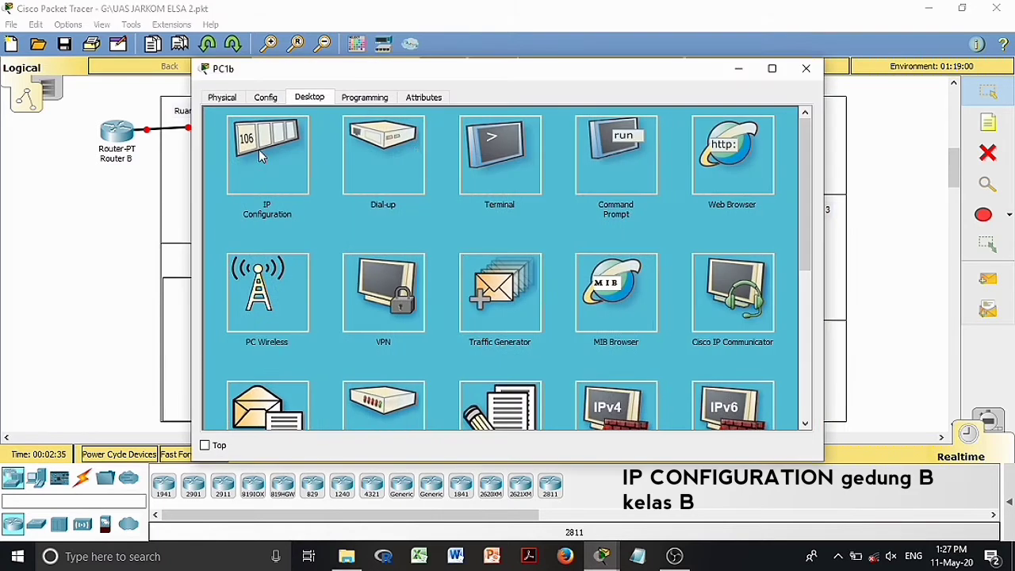
{"action": "left_click", "coordinate": [300, 167]}
{"action": "left_click", "coordinate": [415, 179]}
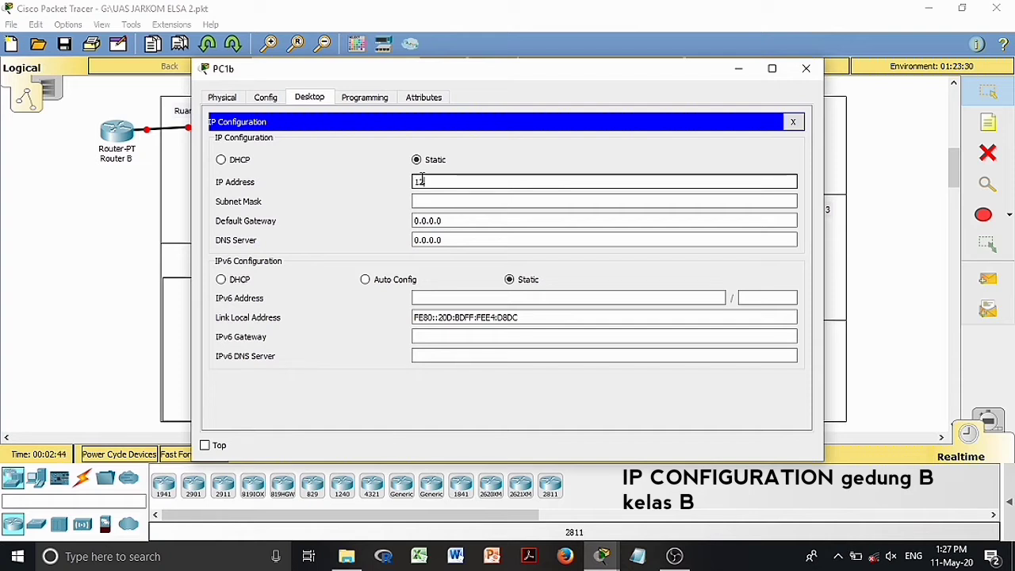
{"action": "type", "text": "128.18.0.1"}
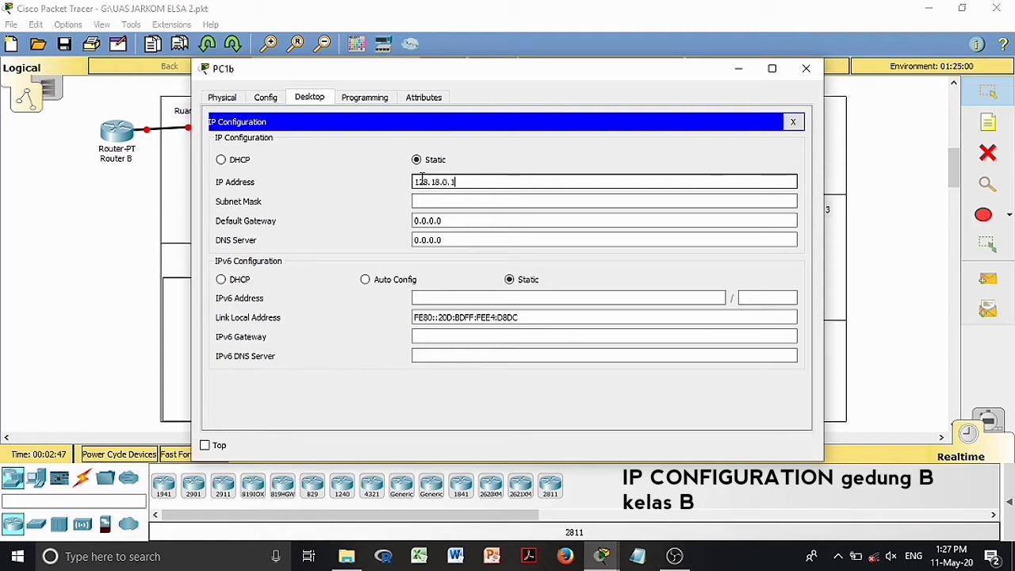
{"action": "left_click", "coordinate": [421, 200]}
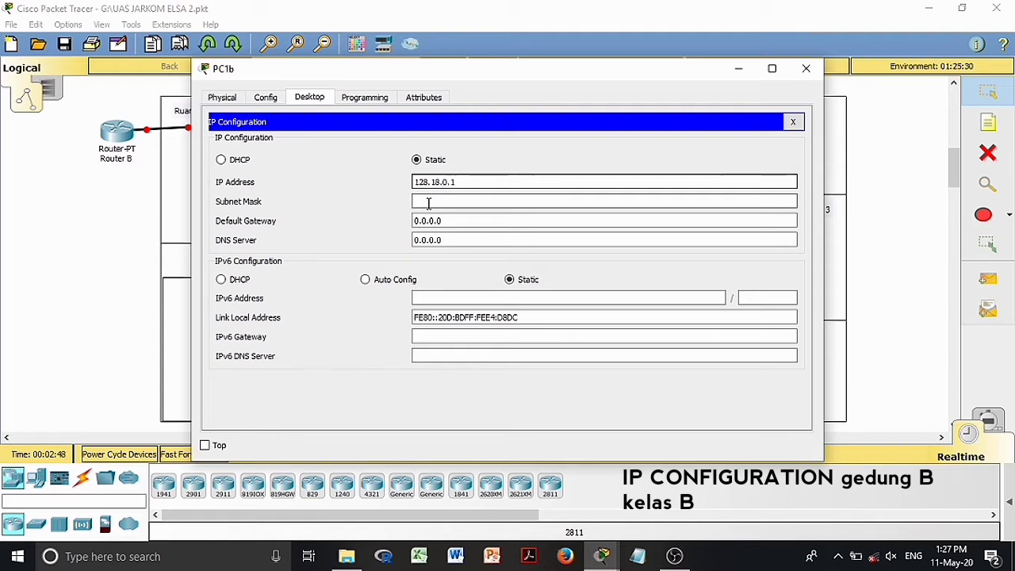
{"action": "left_click_drag", "start_coordinate": [462, 222], "coordinate": [372, 223]}
{"action": "type", "text": "128.18"}
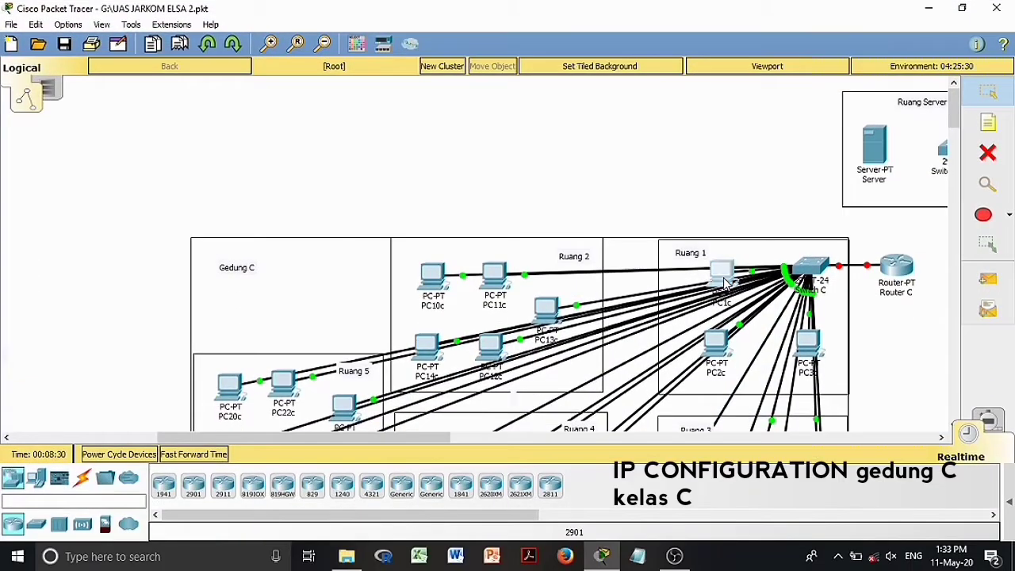
- Configure PC1c in Gedung C with IP address 192.19.1.1, subnet mask 255.255.255.0 and default gateway 192.19.1.30
{"action": "left_click", "coordinate": [720, 385]}
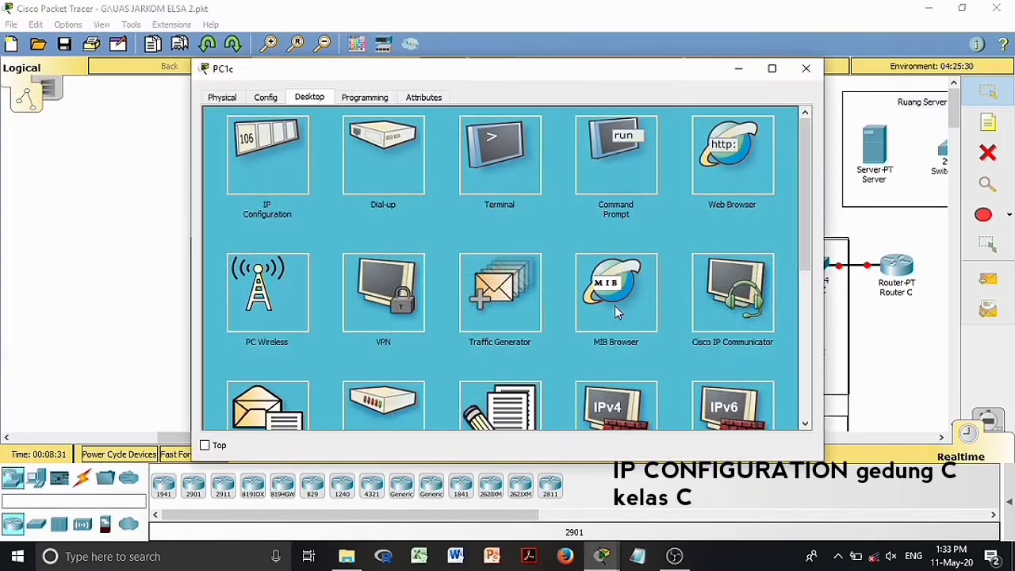
{"action": "left_click", "coordinate": [290, 158]}
{"action": "left_click", "coordinate": [435, 181]}
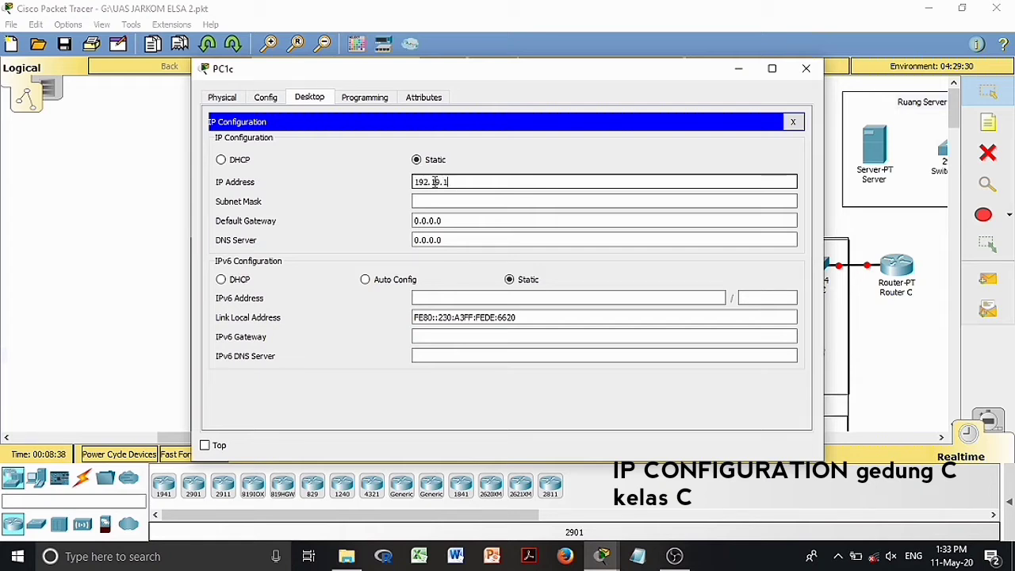
{"action": "left_click", "coordinate": [437, 201]}
{"action": "key", "text": "Tab"}
{"action": "type", "text": "1"}
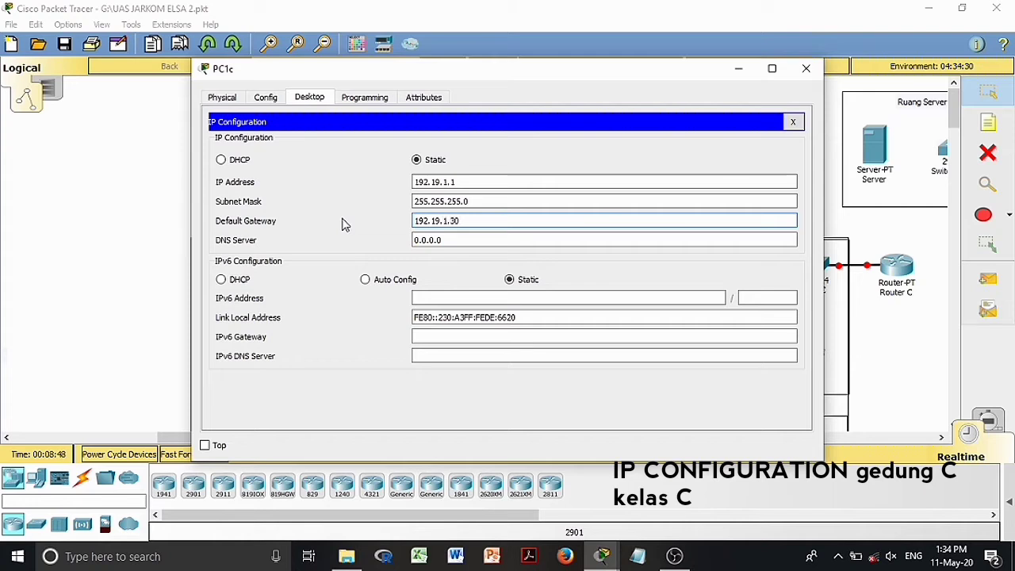
{"action": "left_click", "coordinate": [806, 69]}
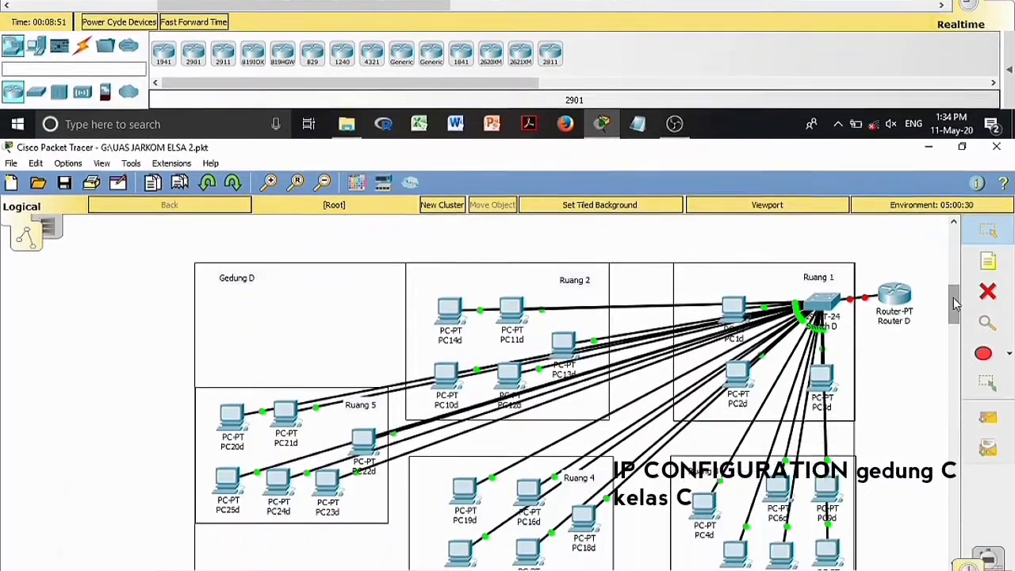
- Configure PC1d in Gedung D with IP address 192.168.2.1, subnet mask 255.255.255.0 and default gateway 192.168.2.40
{"action": "scroll", "coordinate": [957, 171], "scroll_direction": "down", "scroll_amount": 2}
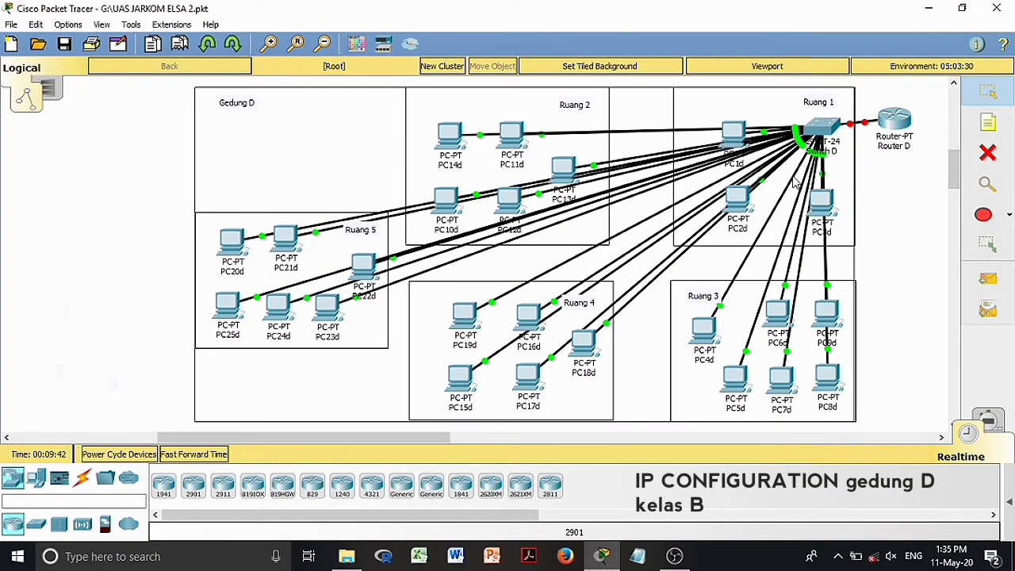
{"action": "left_click", "coordinate": [733, 133]}
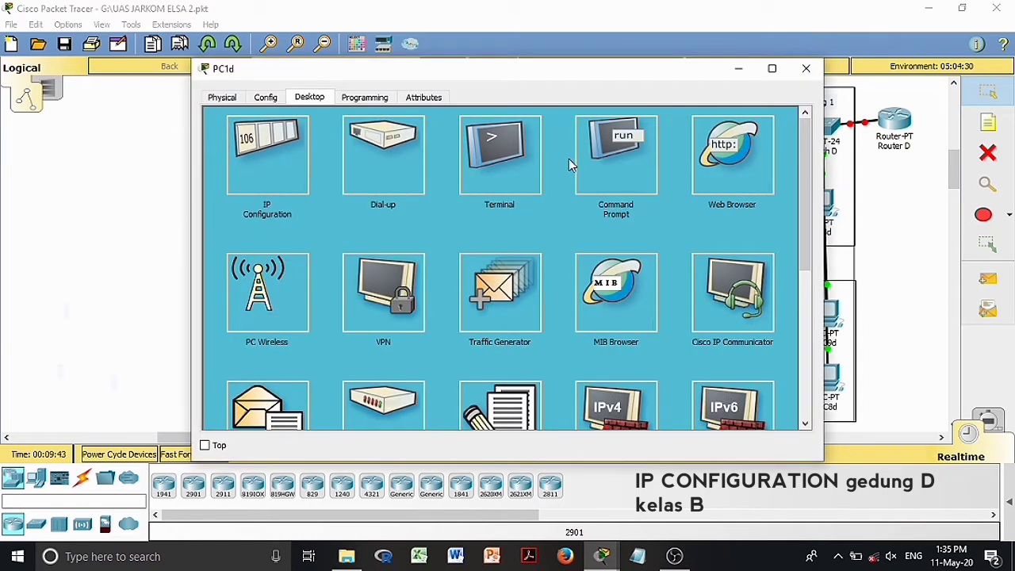
{"action": "left_click", "coordinate": [282, 174]}
{"action": "left_click", "coordinate": [459, 181]}
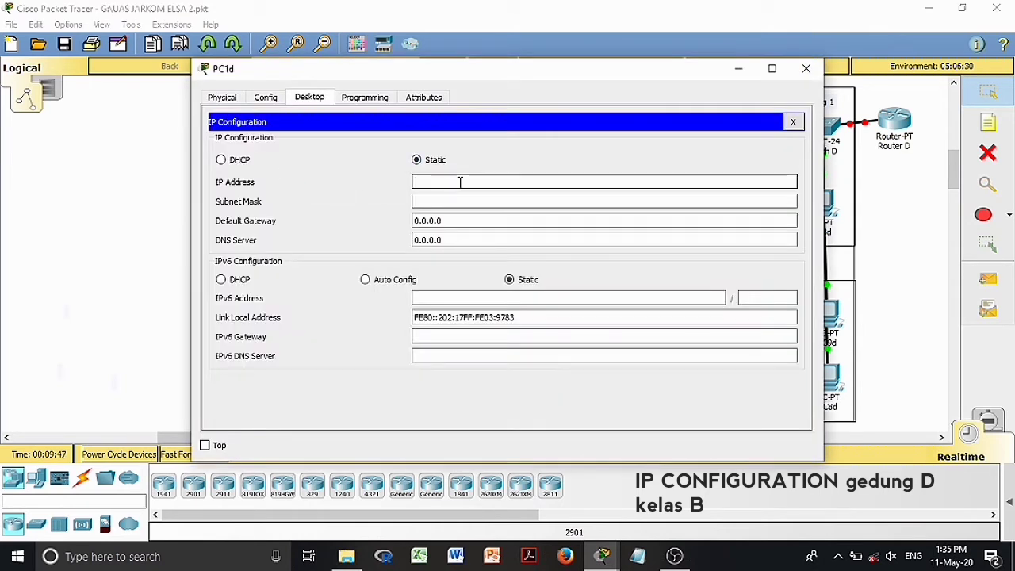
{"action": "type", "text": "192.168.2.1"}
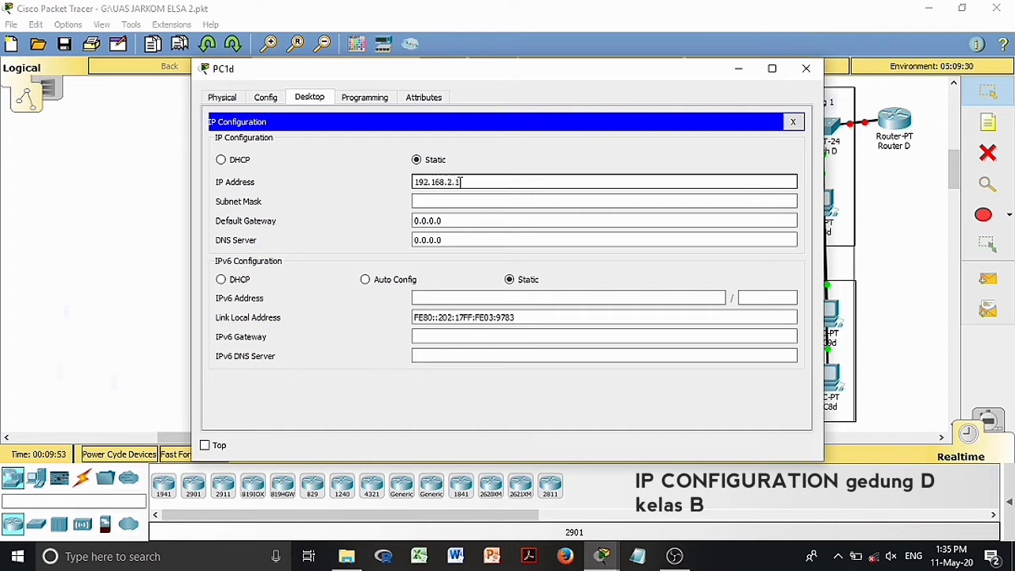
{"action": "left_click", "coordinate": [465, 201]}
{"action": "key", "text": "Tab"}
{"action": "type", "text": "1"}
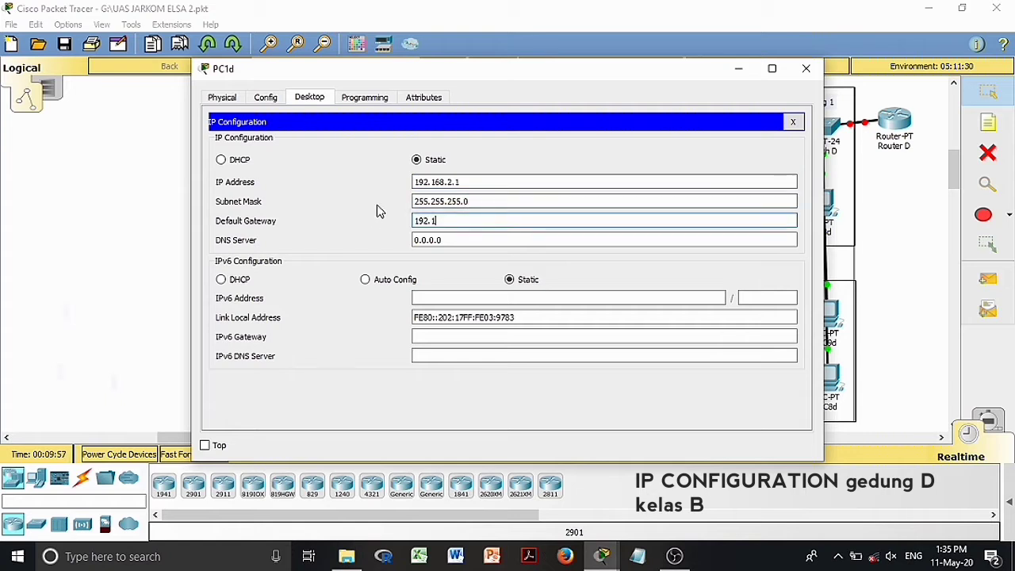
{"action": "type", "text": "92.168.2.40"}
{"action": "left_click", "coordinate": [806, 69]}
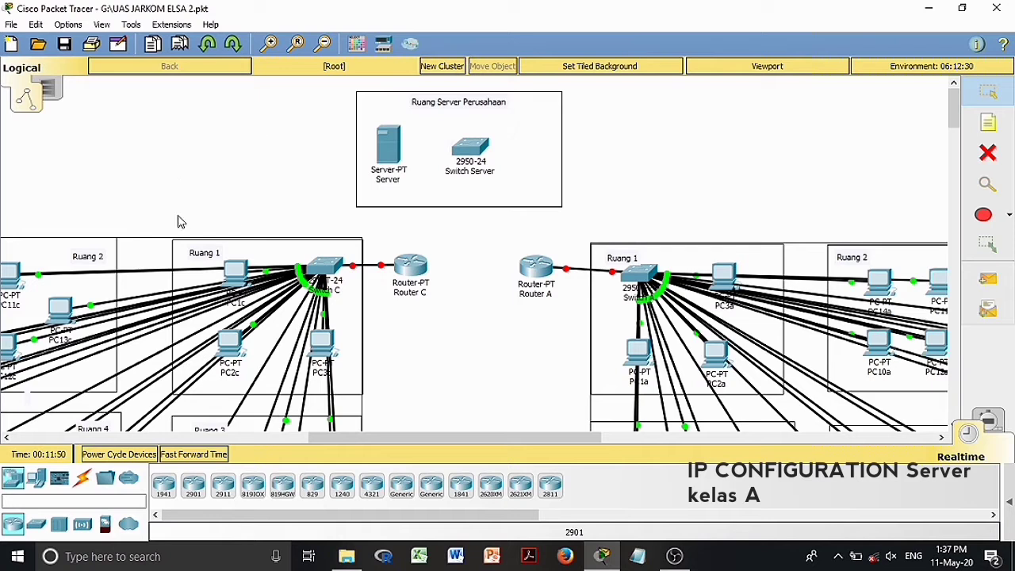
- Configure the server in Ruang Server Perusahaan with IP address 10.0.0.15, subnet mask 255.0.0.0 and default gateway 10.0.0.10
{"action": "left_click", "coordinate": [383, 161]}
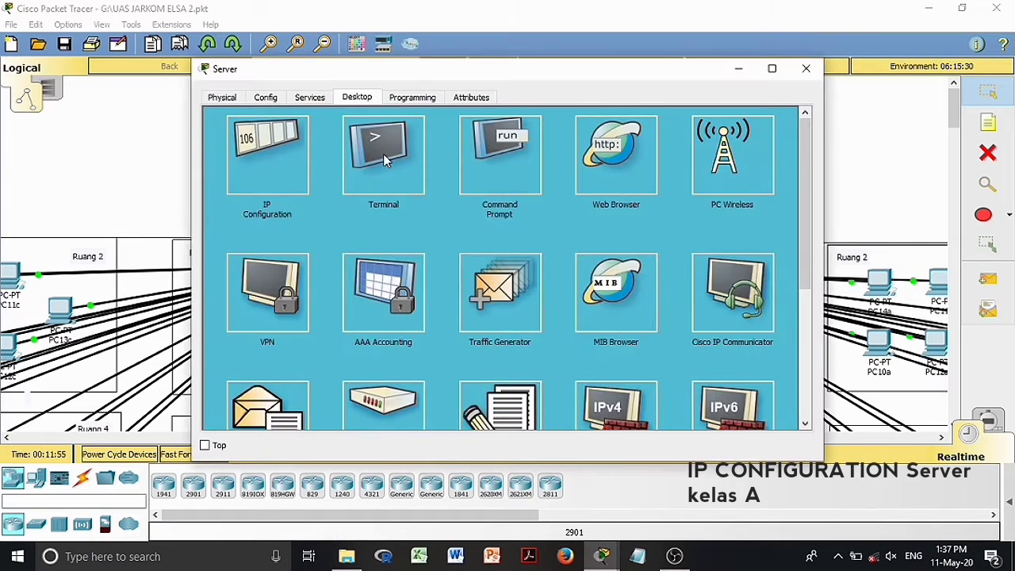
{"action": "left_click", "coordinate": [249, 163]}
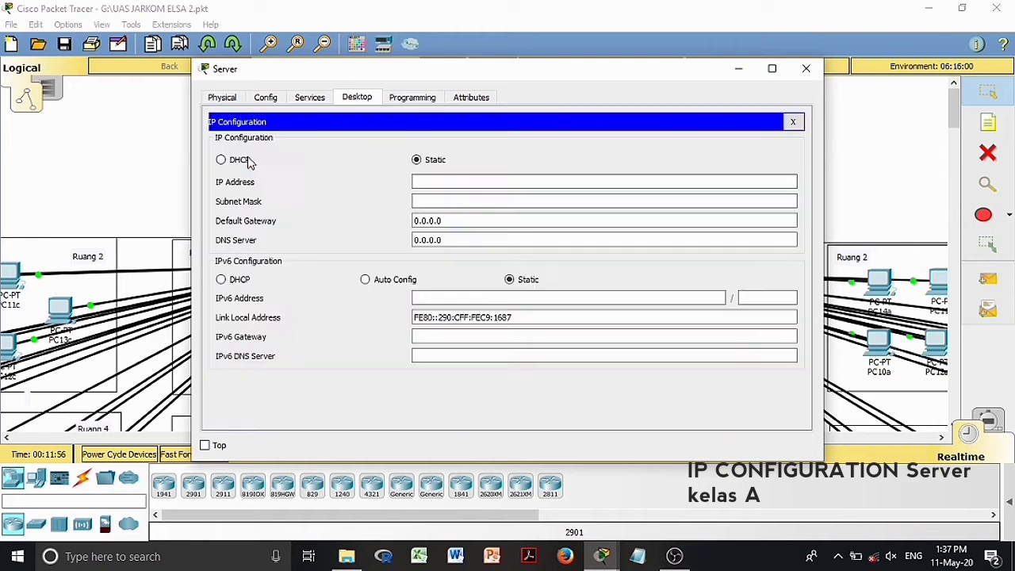
{"action": "left_click", "coordinate": [425, 180]}
{"action": "type", "text": "10.0.0.15"}
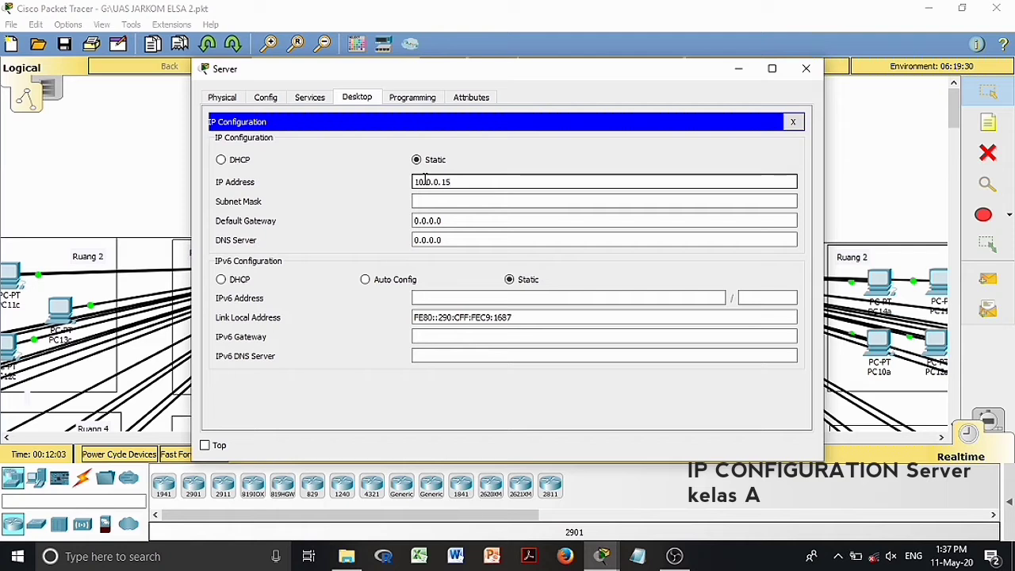
{"action": "left_click", "coordinate": [449, 203]}
{"action": "key", "text": "Tab"}
{"action": "type", "text": "1"}
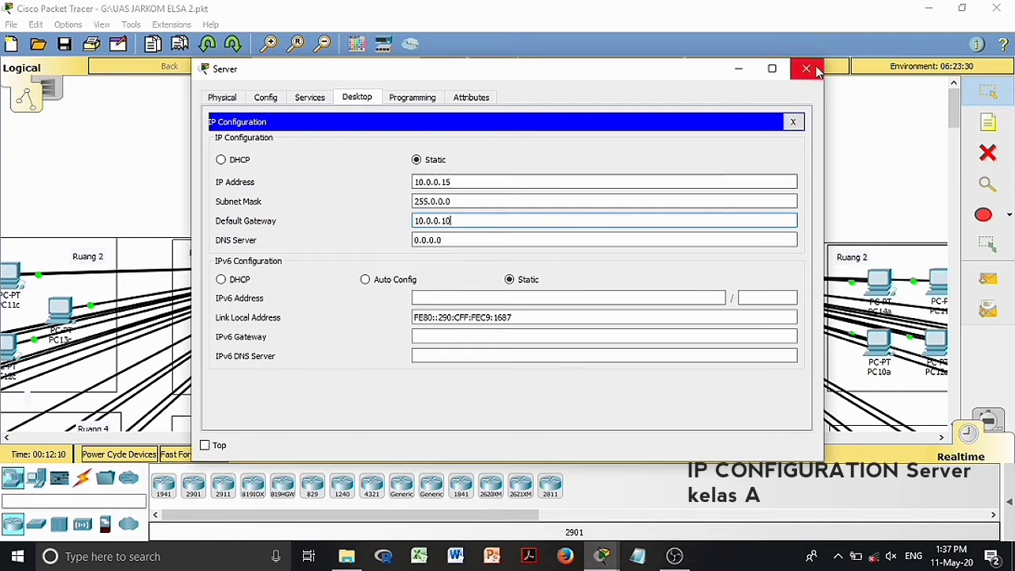
{"action": "left_click_drag", "start_coordinate": [471, 182], "coordinate": [328, 177]}
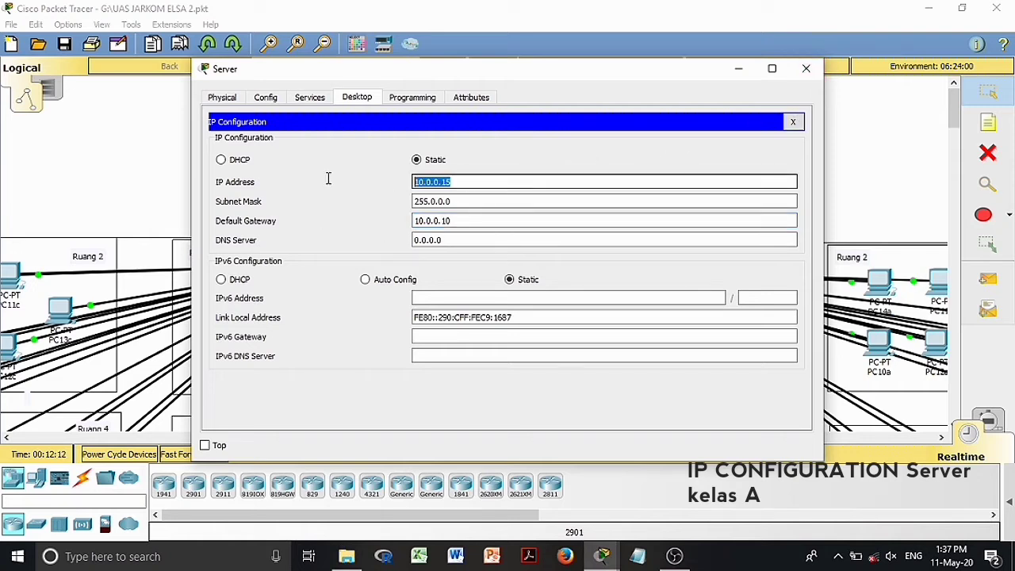
{"action": "left_click", "coordinate": [459, 219]}
{"action": "double_click", "coordinate": [463, 222]}
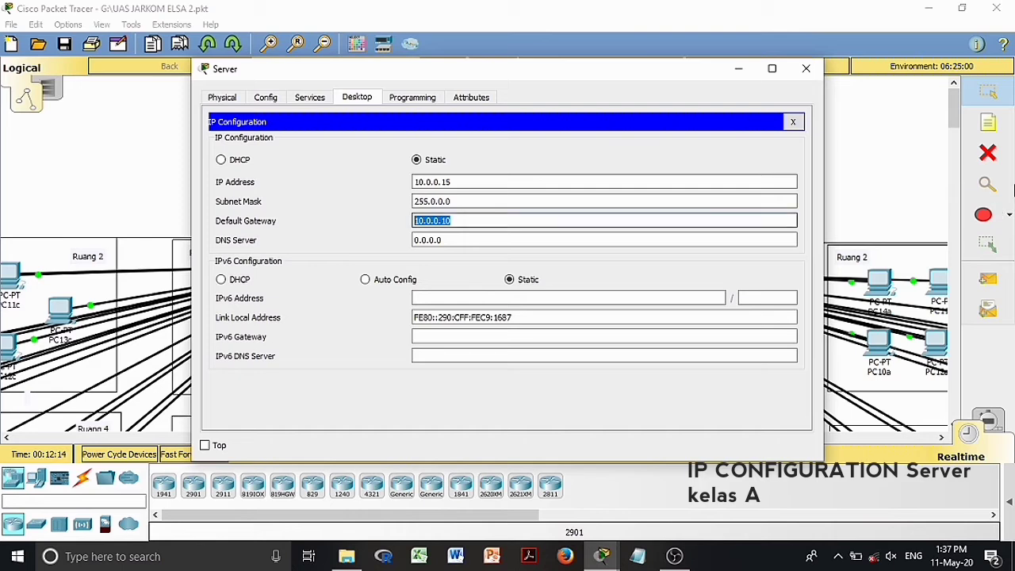
{"action": "left_click", "coordinate": [805, 68]}
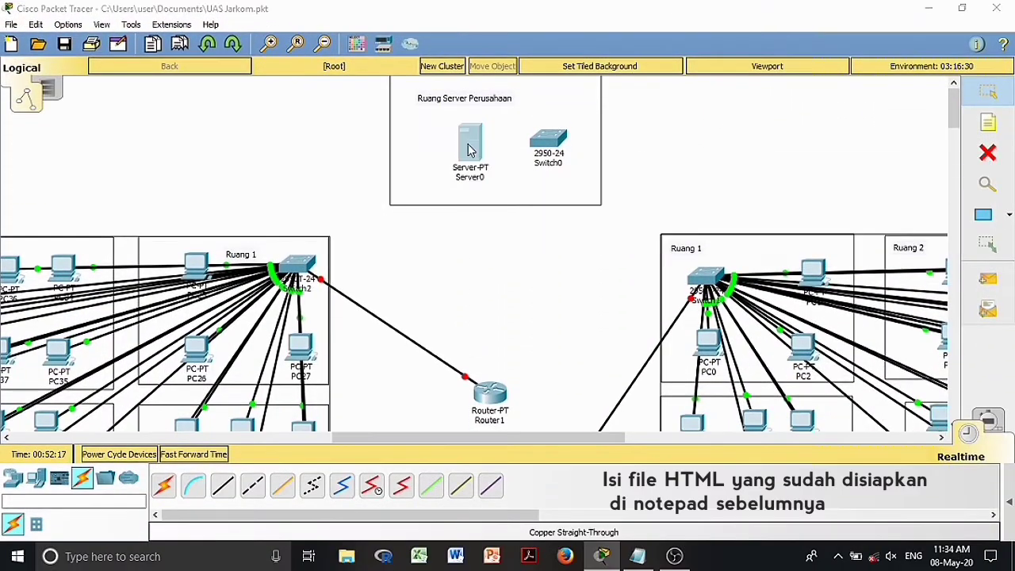
- Open index.html of Server0's HTTP service for editing and delete all of its existing content
{"action": "left_click", "coordinate": [468, 266]}
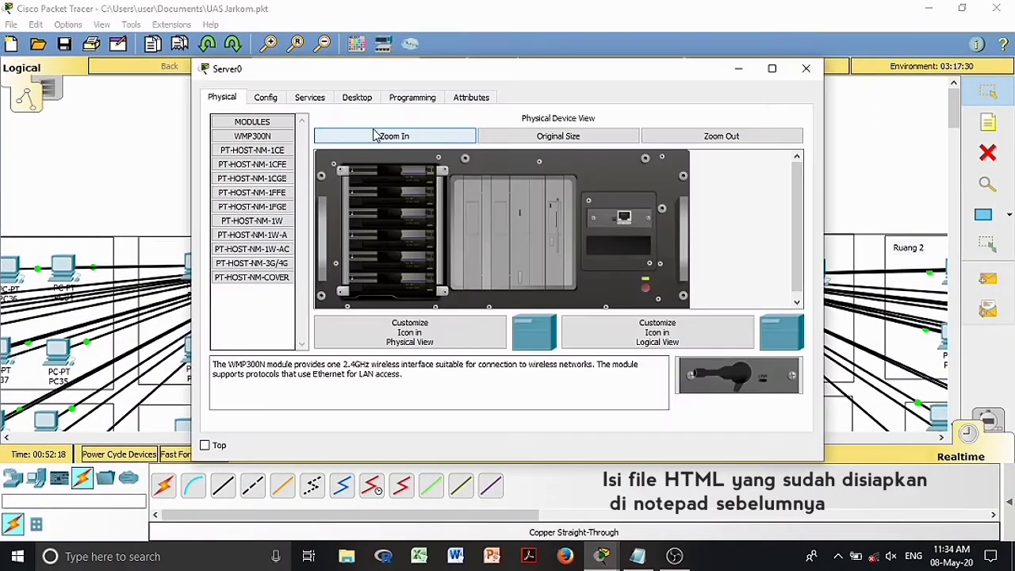
{"action": "left_click", "coordinate": [301, 102]}
{"action": "left_click", "coordinate": [554, 317]}
{"action": "left_click_drag", "start_coordinate": [479, 74], "coordinate": [267, 30]}
{"action": "left_click_drag", "start_coordinate": [156, 195], "coordinate": [116, 99]}
{"action": "key", "text": "Delete"}
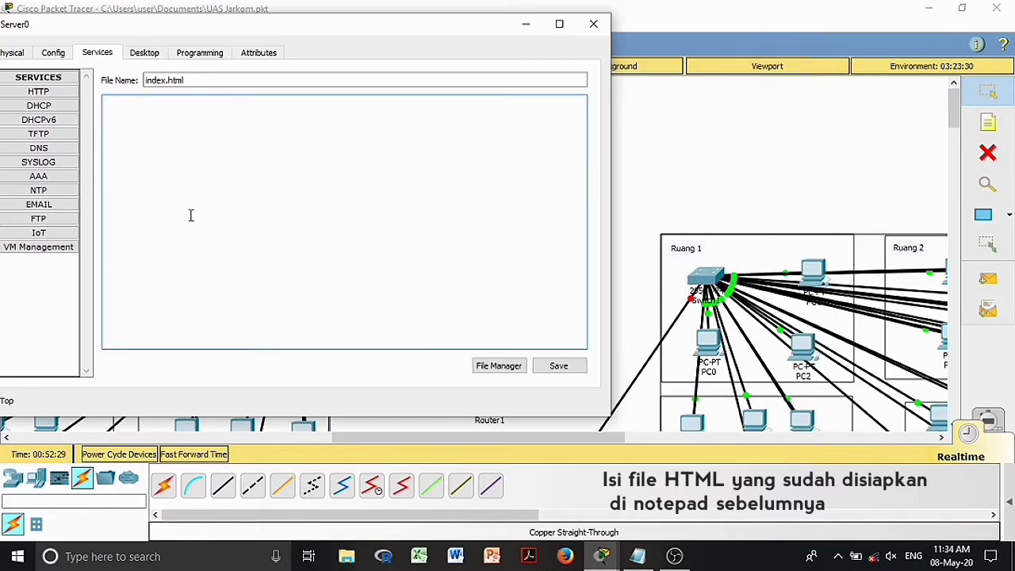
- Switch to the uas jarkom file in Notepad and copy its first HTML page, the BIODATA MAHASISWA KELAS MI II A student list
{"action": "left_click", "coordinate": [635, 561]}
{"action": "scroll", "coordinate": [625, 145], "scroll_direction": "up", "scroll_amount": 20}
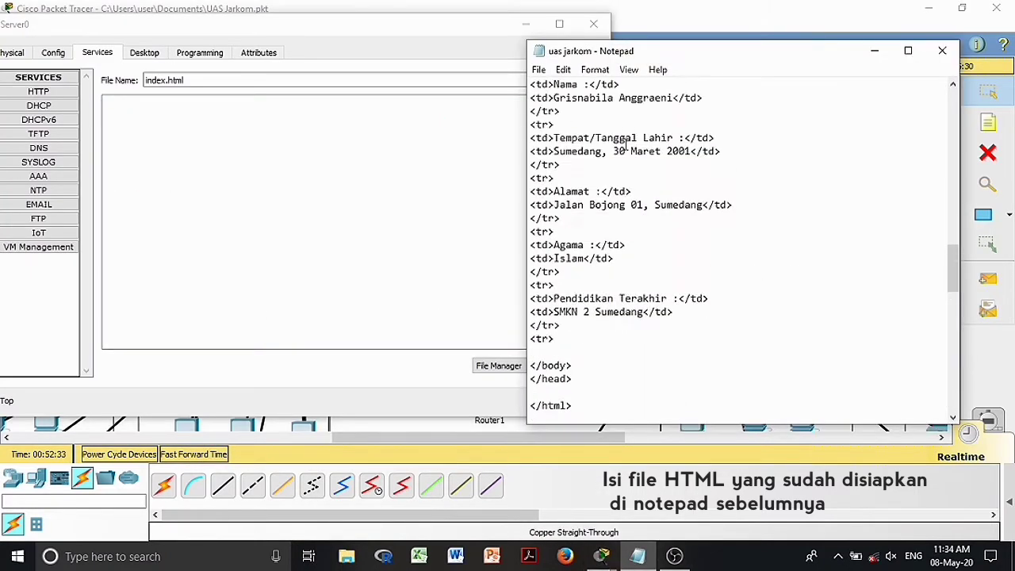
{"action": "left_click_drag", "start_coordinate": [730, 46], "coordinate": [793, 27]}
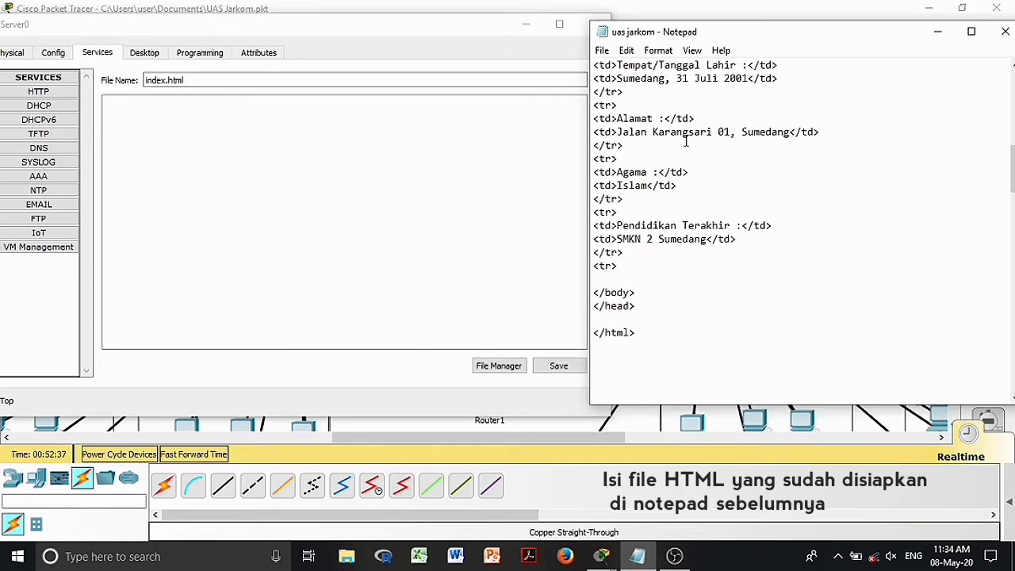
{"action": "scroll", "coordinate": [739, 164], "scroll_direction": "up", "scroll_amount": 10}
{"action": "left_click_drag", "start_coordinate": [650, 253], "coordinate": [599, 64]}
{"action": "right_click", "coordinate": [661, 96]}
{"action": "left_click", "coordinate": [675, 141]}
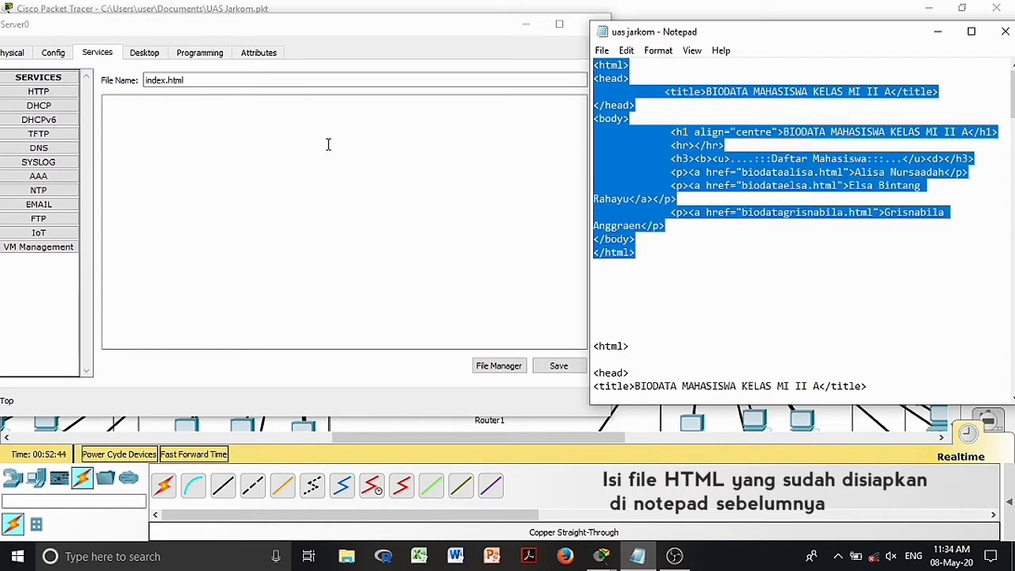
- Paste the copied HTML into Server0's index.html and save it over the existing file
{"action": "left_click", "coordinate": [150, 115]}
{"action": "key", "text": "ctrl+v"}
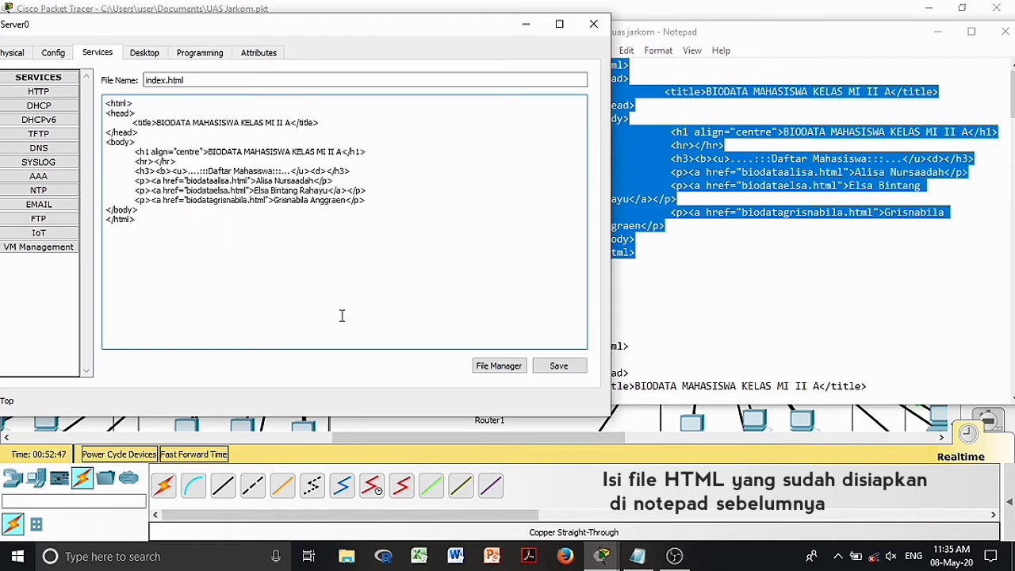
{"action": "left_click", "coordinate": [555, 368]}
{"action": "left_click", "coordinate": [323, 242]}
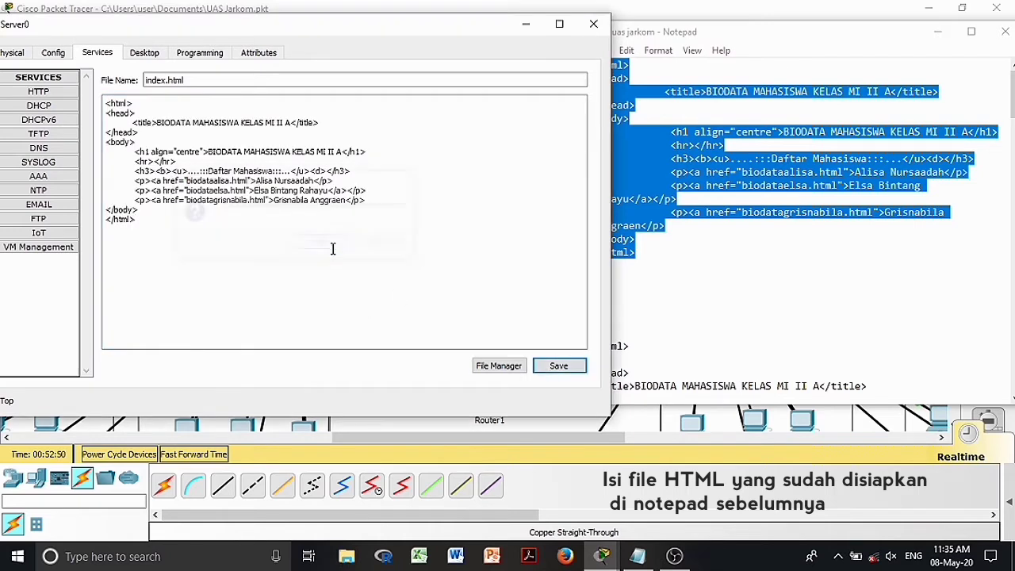
- Create a new file in Server0's HTTP service and name it biodataelsa.html
{"action": "left_click", "coordinate": [58, 88]}
{"action": "left_click", "coordinate": [498, 365]}
{"action": "left_click", "coordinate": [188, 80]}
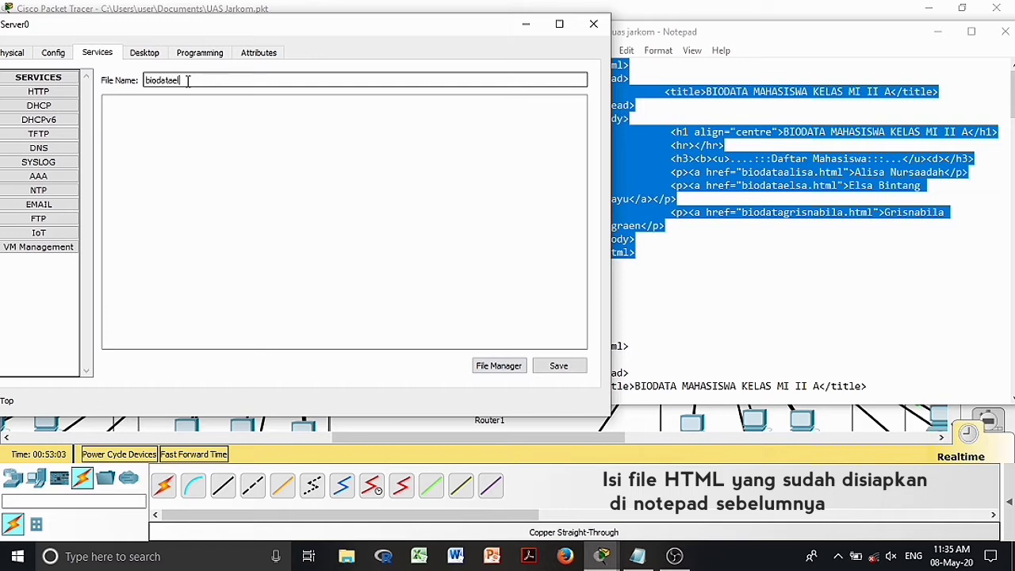
{"action": "type", "text": "biodataelsa.html"}
- Copy the second HTML page, the biodata page for biodataelsa.html, from the uas jarkom file in Notepad
{"action": "left_click", "coordinate": [770, 283]}
{"action": "scroll", "coordinate": [770, 283], "scroll_direction": "down", "scroll_amount": 6}
{"action": "scroll", "coordinate": [605, 102], "scroll_direction": "up", "scroll_amount": 2}
{"action": "left_click_drag", "start_coordinate": [596, 185], "coordinate": [661, 238]}
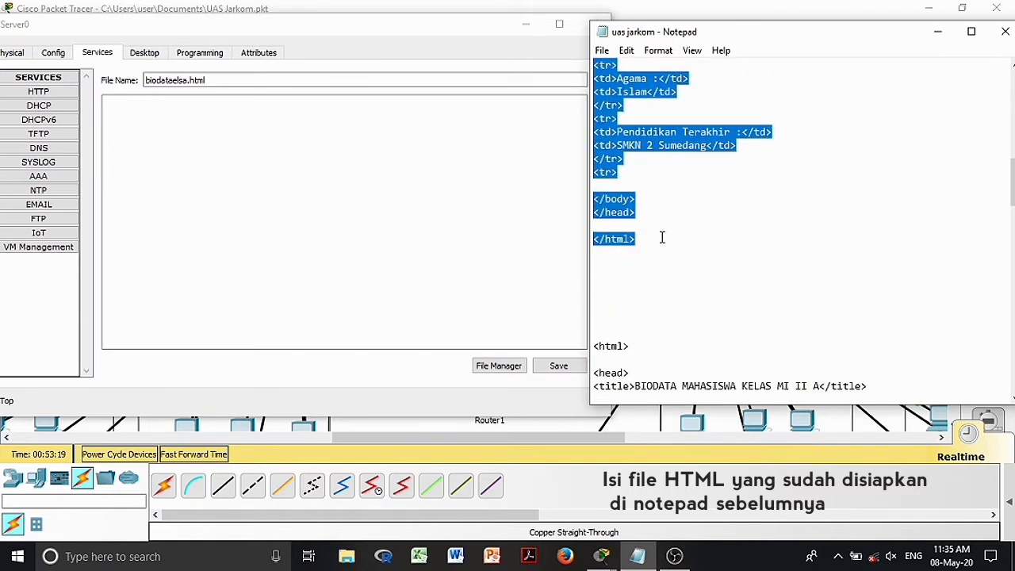
{"action": "right_click", "coordinate": [661, 228]}
{"action": "left_click", "coordinate": [692, 277]}
- Paste the copied biodata HTML into biodataelsa.html on Server0 and save the file
{"action": "right_click", "coordinate": [135, 116]}
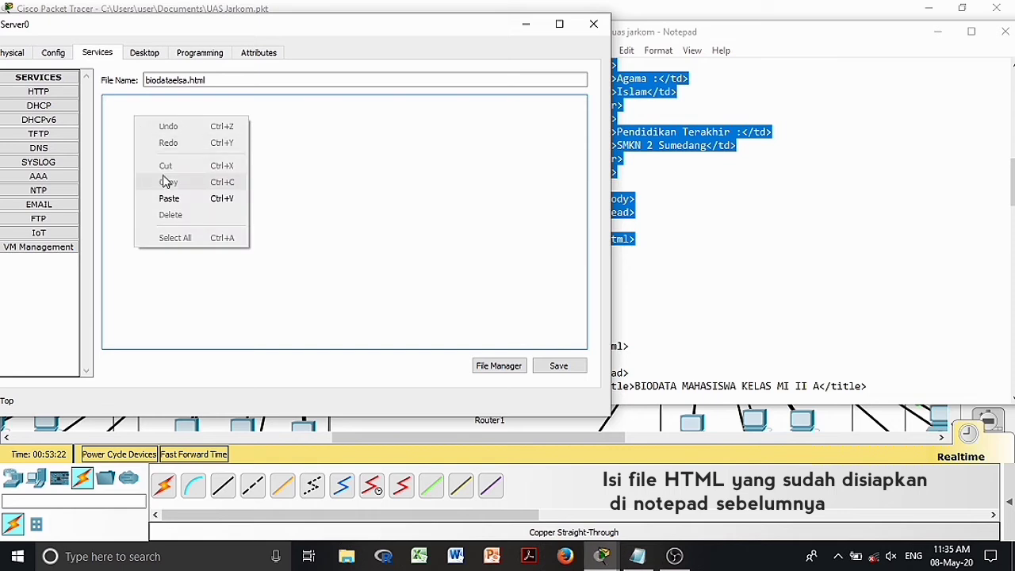
{"action": "left_click", "coordinate": [163, 197]}
{"action": "scroll", "coordinate": [343, 224], "scroll_direction": "up", "scroll_amount": 3}
{"action": "scroll", "coordinate": [342, 225], "scroll_direction": "down", "scroll_amount": 3}
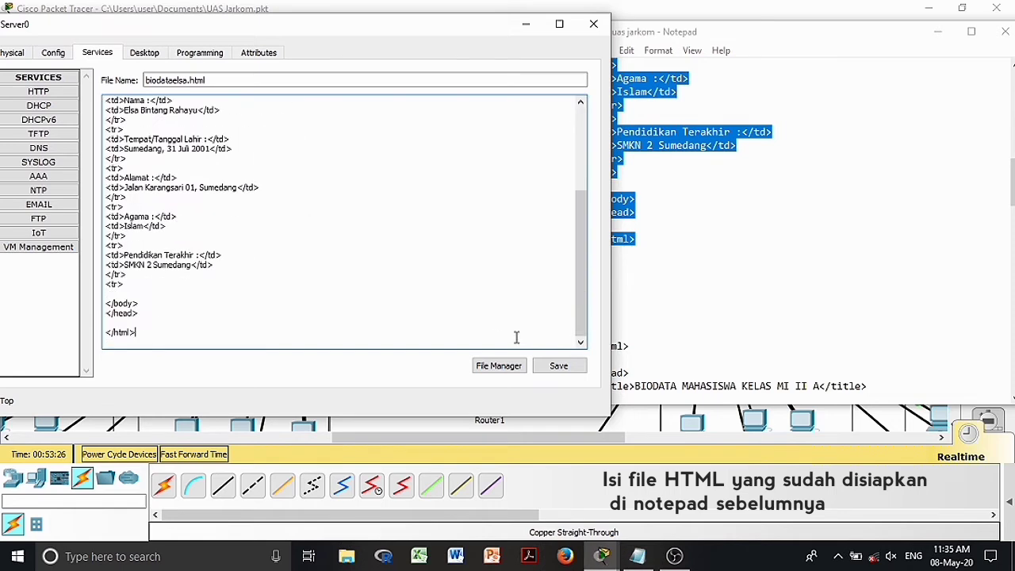
{"action": "left_click", "coordinate": [559, 366]}
{"action": "left_click", "coordinate": [324, 242]}
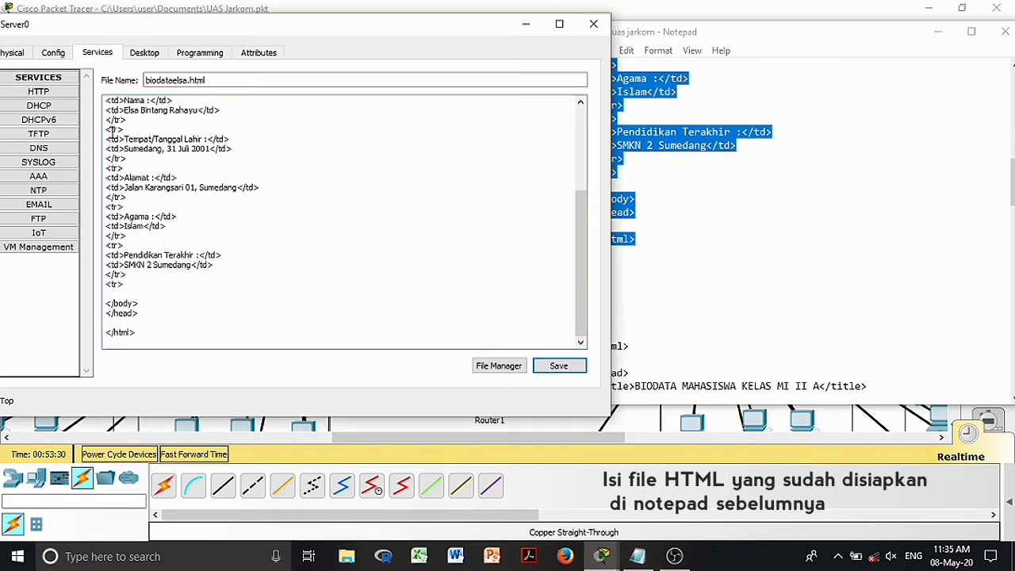
- Create a new HTTP file named biodataalisa.html and copy its matching HTML page, the last one in the uas jarkom Notepad file
{"action": "left_click", "coordinate": [38, 91]}
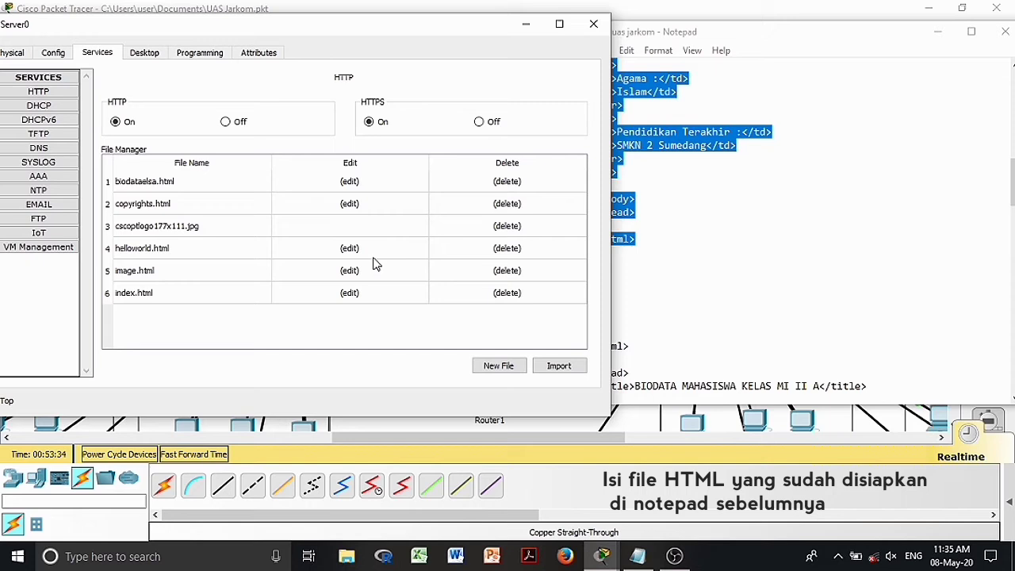
{"action": "left_click", "coordinate": [499, 366]}
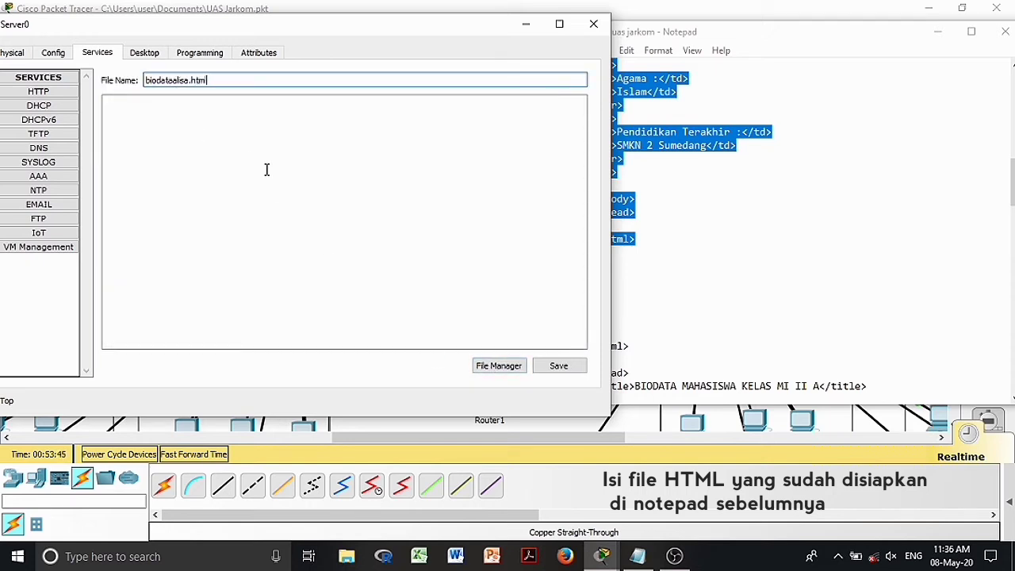
{"action": "left_click", "coordinate": [727, 231]}
{"action": "scroll", "coordinate": [727, 231], "scroll_direction": "down", "scroll_amount": 5}
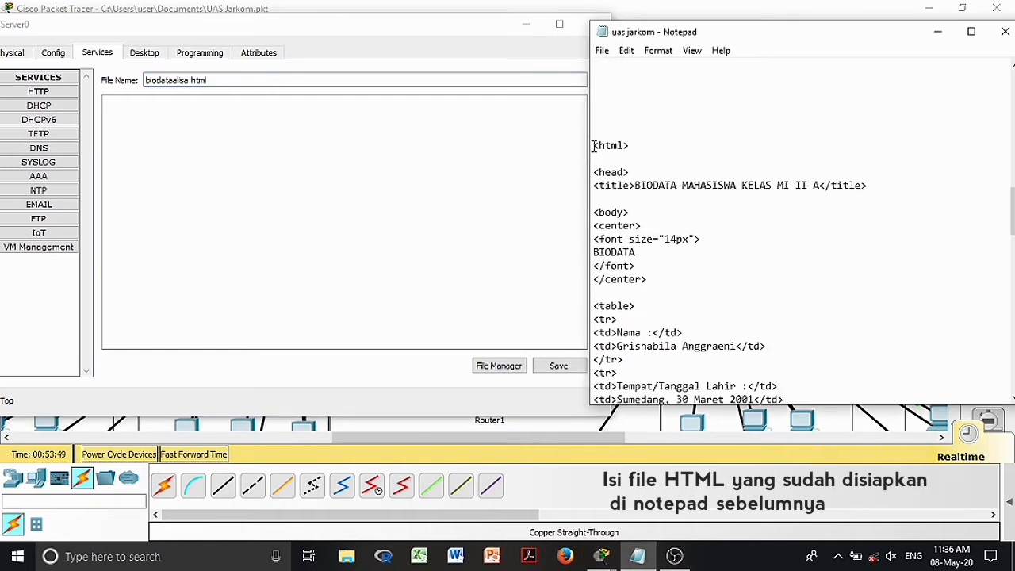
{"action": "scroll", "coordinate": [682, 225], "scroll_direction": "down", "scroll_amount": 14}
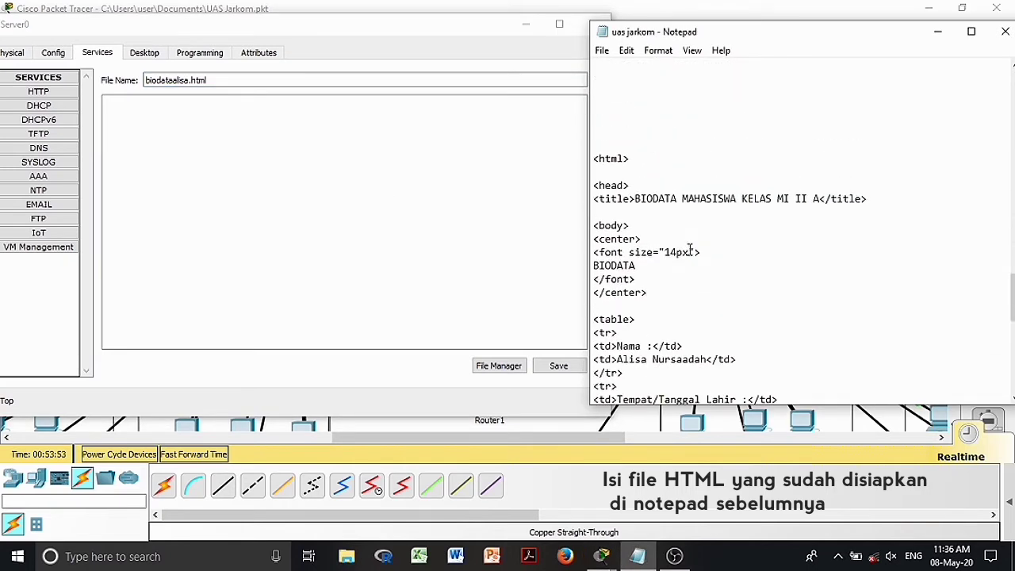
{"action": "left_click_drag", "start_coordinate": [594, 157], "coordinate": [658, 193]}
{"action": "right_click", "coordinate": [659, 192]}
{"action": "left_click", "coordinate": [660, 237]}
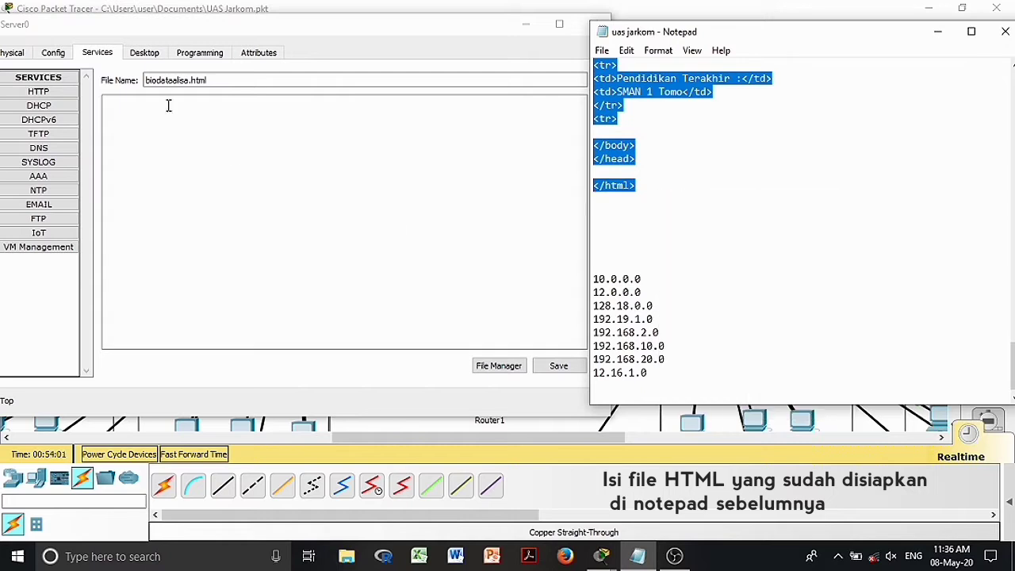
- Paste the copied page into biodataalisa.html on Server0 and save it, allowing the overwrite
{"action": "right_click", "coordinate": [166, 107]}
{"action": "left_click", "coordinate": [199, 191]}
{"action": "left_click", "coordinate": [560, 367]}
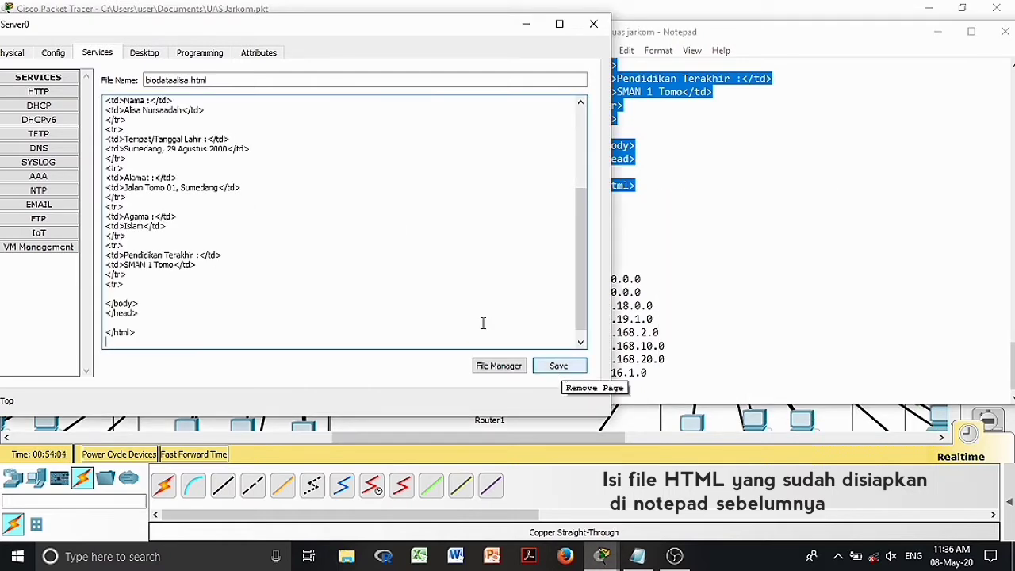
{"action": "scroll", "coordinate": [435, 291], "scroll_direction": "up", "scroll_amount": 1}
{"action": "left_click", "coordinate": [559, 367]}
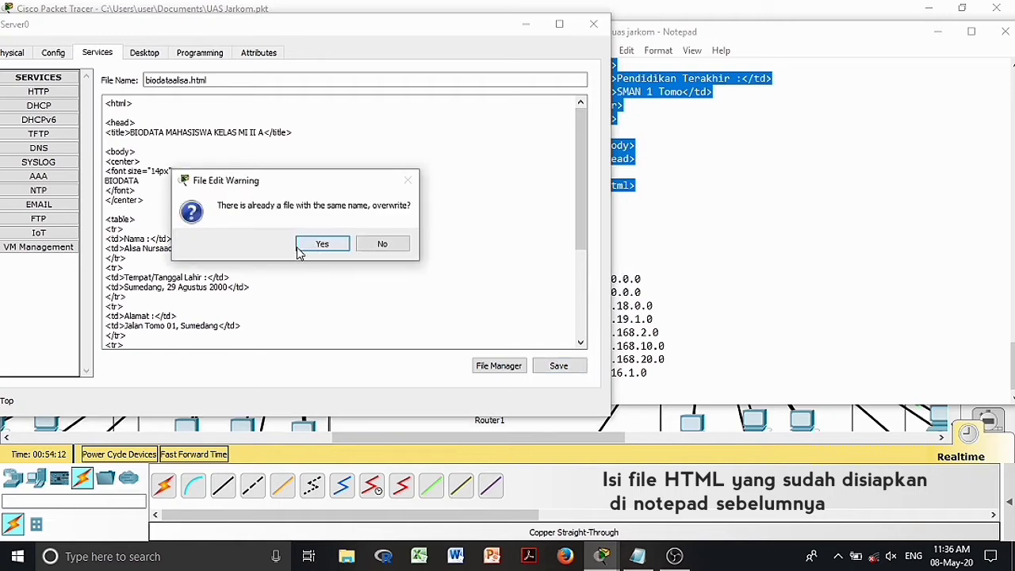
{"action": "left_click", "coordinate": [323, 242]}
- Create another new file in Server0's HTTP service named biodatagrisnabila.html
{"action": "left_click", "coordinate": [49, 94]}
{"action": "left_click", "coordinate": [497, 366]}
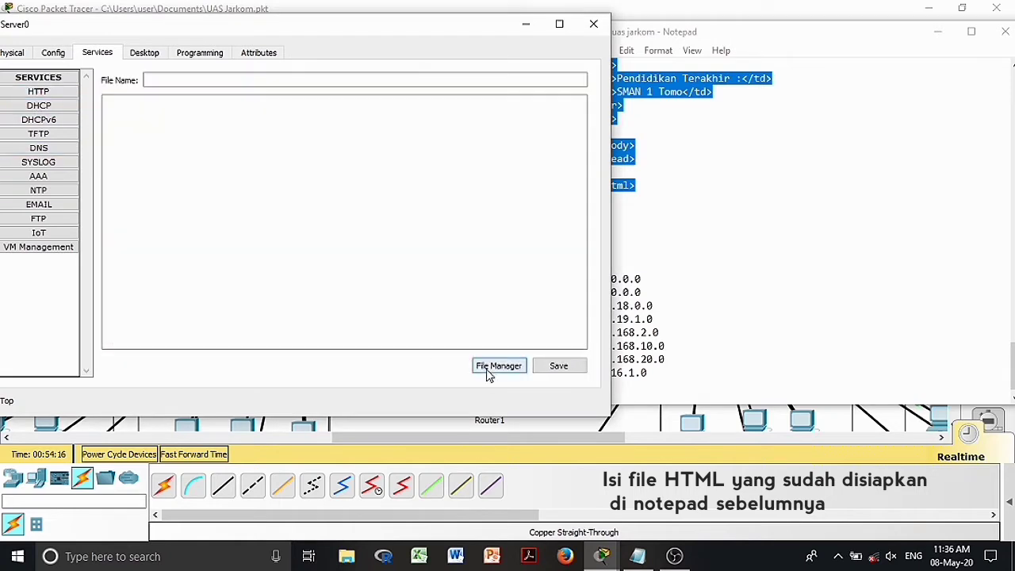
{"action": "left_click", "coordinate": [156, 80]}
{"action": "type", "text": "biodatagrisnabila.h"}
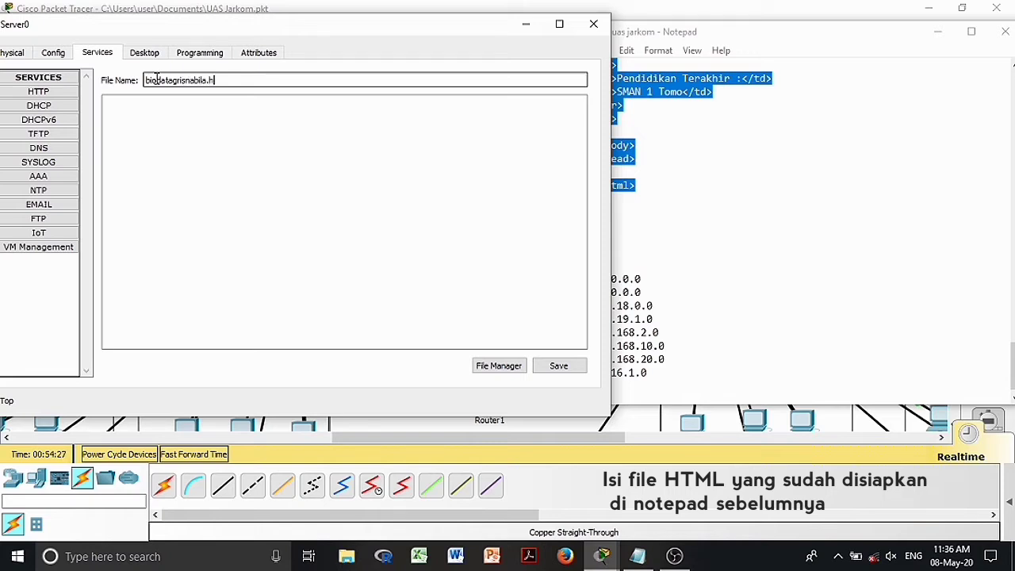
- Copy the third HTML page, the biodata page for biodatagrisnabila.html, from the uas jarkom file in Notepad
{"action": "left_click", "coordinate": [664, 215]}
{"action": "scroll", "coordinate": [664, 215], "scroll_direction": "up", "scroll_amount": 5}
{"action": "scroll", "coordinate": [663, 215], "scroll_direction": "down", "scroll_amount": 10}
{"action": "left_click_drag", "start_coordinate": [663, 215], "coordinate": [596, 168]}
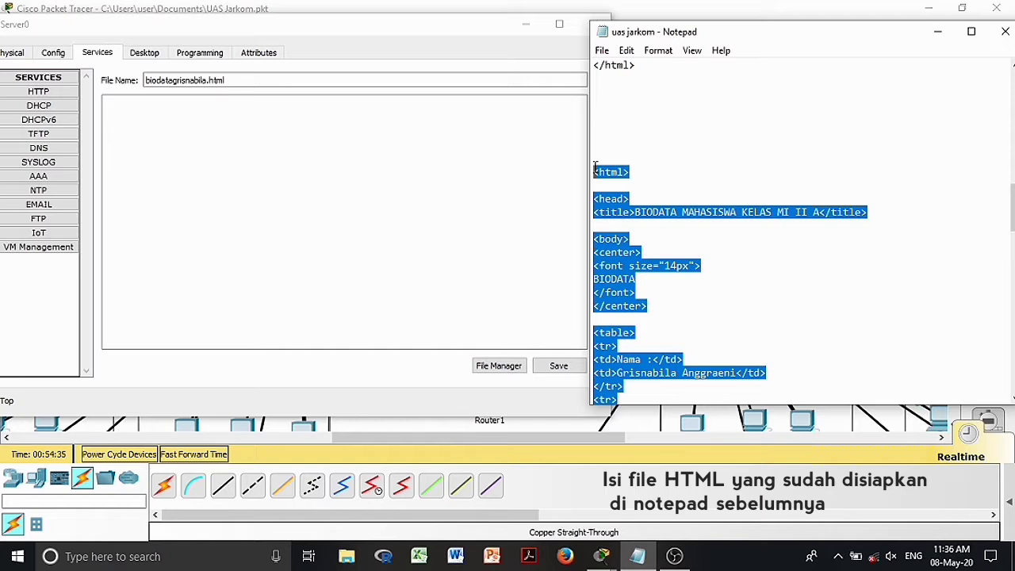
{"action": "right_click", "coordinate": [626, 187]}
{"action": "left_click", "coordinate": [670, 235]}
- Paste the copied page into biodatagrisnabila.html, save it and return to the HTTP file list
{"action": "right_click", "coordinate": [143, 112]}
{"action": "left_click", "coordinate": [162, 194]}
{"action": "scroll", "coordinate": [235, 215], "scroll_direction": "down", "scroll_amount": 5}
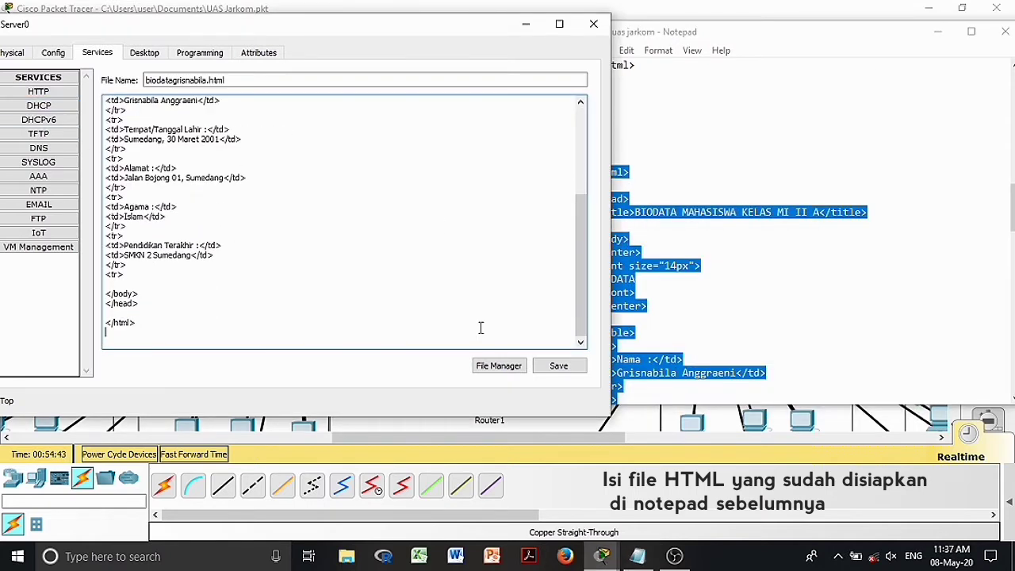
{"action": "left_click", "coordinate": [559, 366]}
{"action": "left_click", "coordinate": [318, 242]}
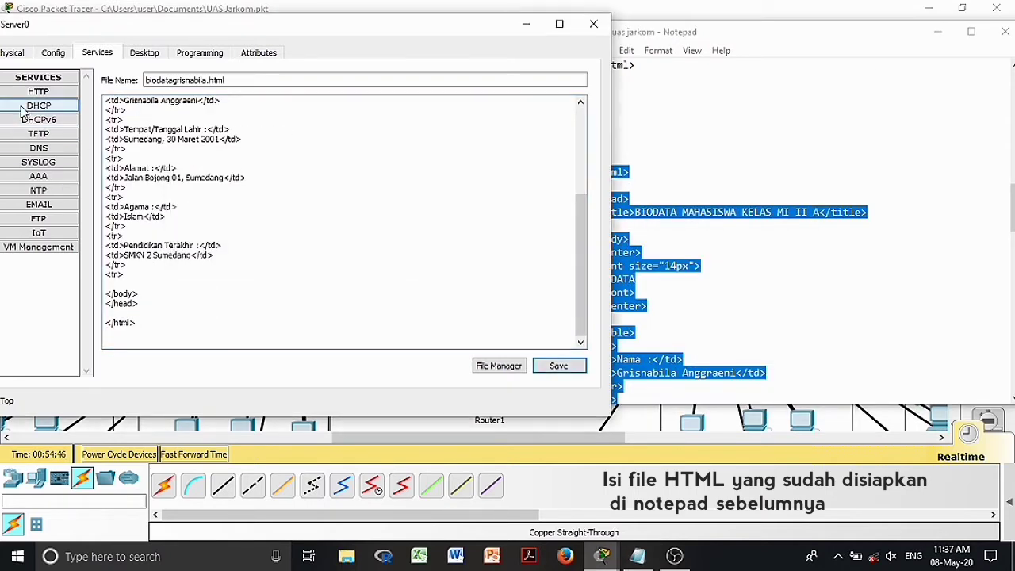
{"action": "left_click", "coordinate": [38, 91]}
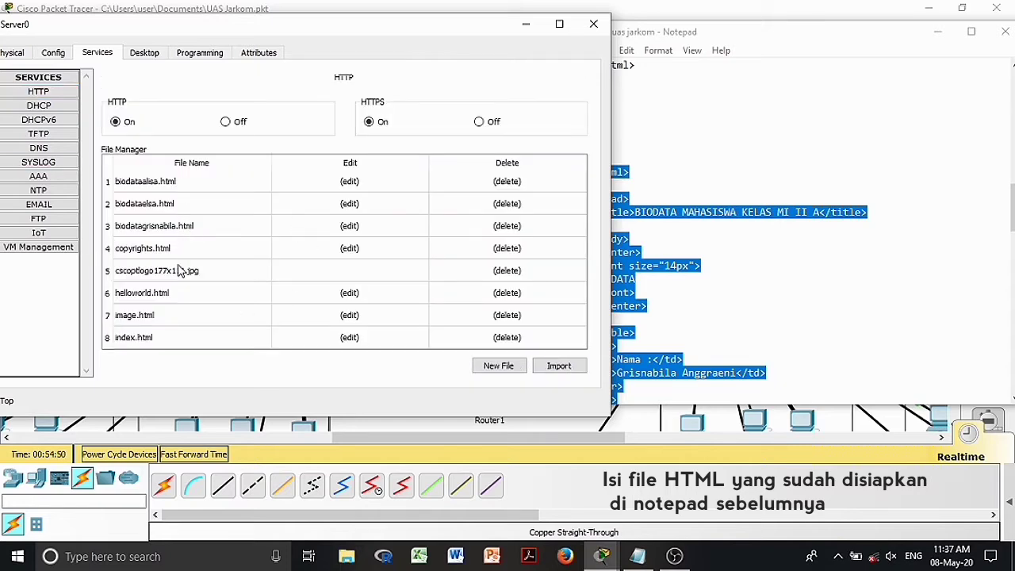
- Close the Server0 window and the uas jarkom file in Notepad
{"action": "left_click", "coordinate": [593, 24]}
{"action": "left_click", "coordinate": [718, 95]}
{"action": "left_click", "coordinate": [1006, 32]}
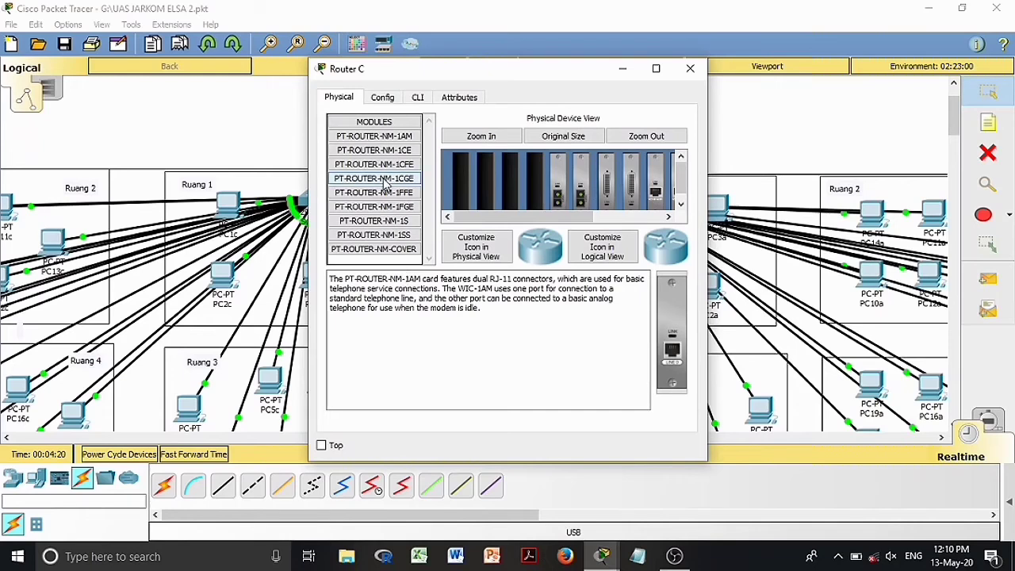
- Install two PT-ROUTER-NM-1CE modules in empty slots of Router C and switch its power back on
{"action": "left_click", "coordinate": [656, 68]}
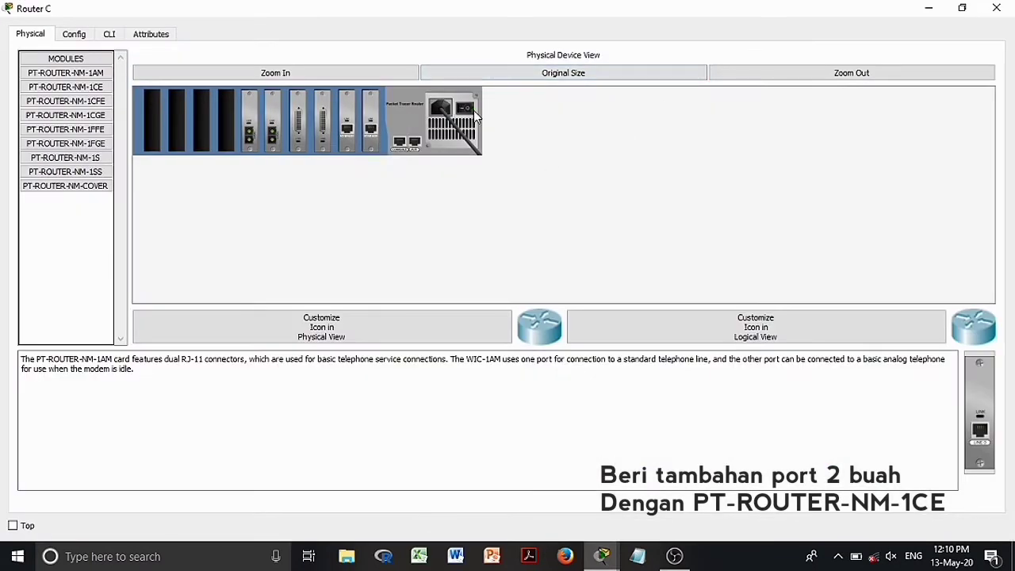
{"action": "left_click_drag", "start_coordinate": [65, 87], "coordinate": [224, 130]}
{"action": "left_click_drag", "start_coordinate": [89, 96], "coordinate": [204, 125]}
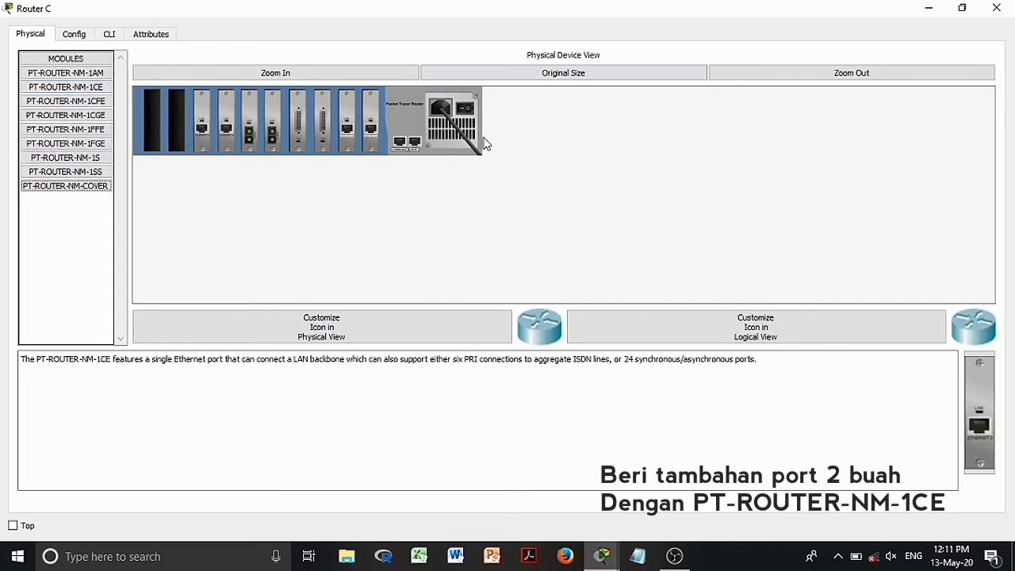
{"action": "left_click", "coordinate": [467, 105]}
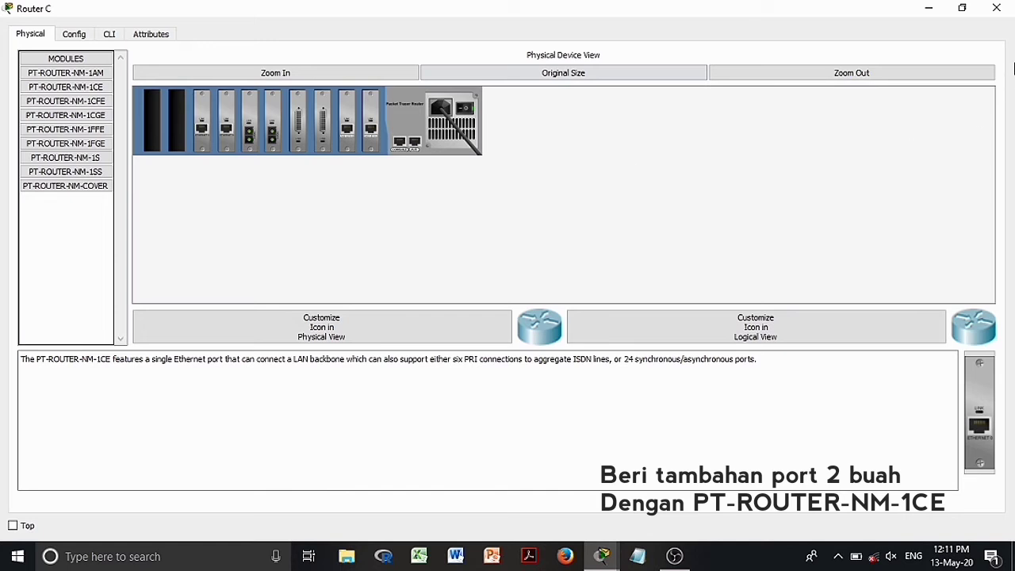
{"action": "left_click", "coordinate": [996, 8]}
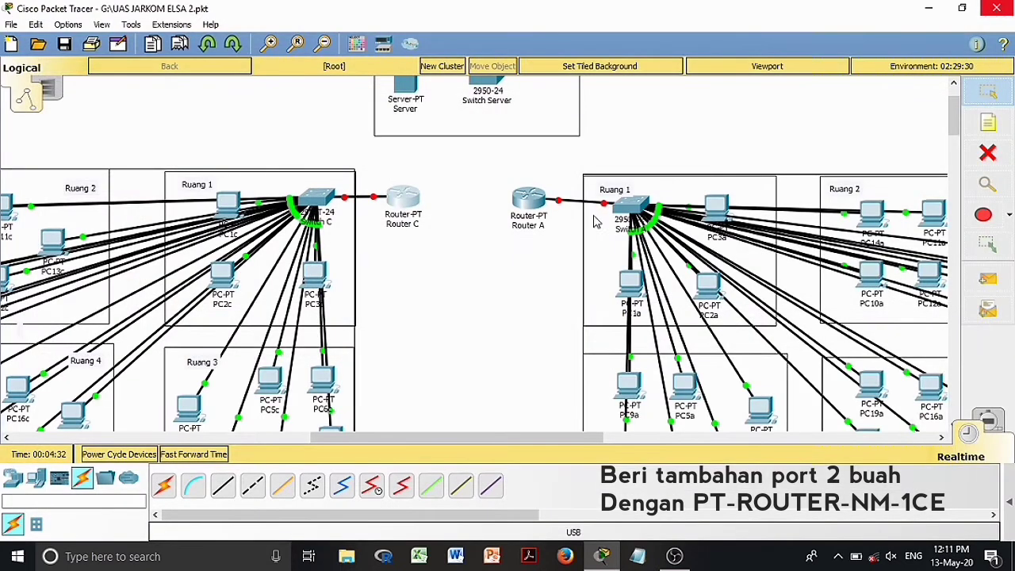
- Install two PT-ROUTER-NM-1CE modules in empty slots of Router A
{"action": "scroll", "coordinate": [549, 204], "scroll_direction": "down", "scroll_amount": 1}
{"action": "left_click", "coordinate": [528, 163]}
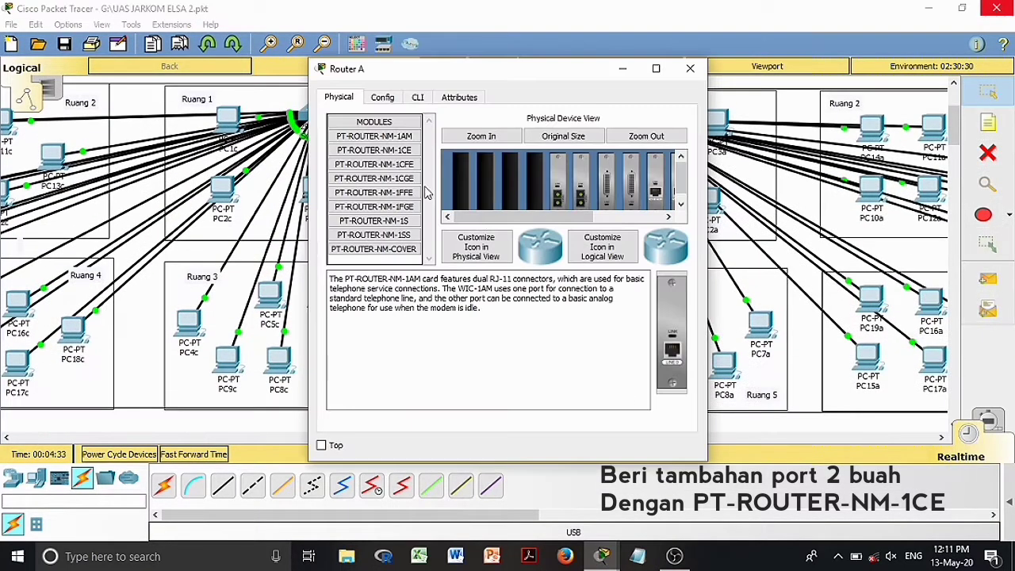
{"action": "left_click", "coordinate": [655, 70]}
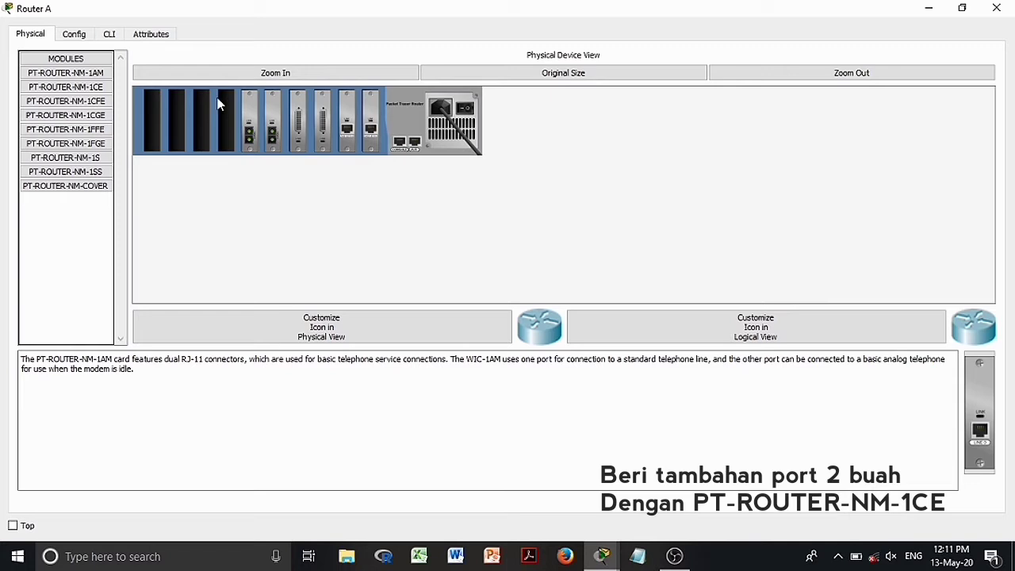
{"action": "left_click_drag", "start_coordinate": [89, 88], "coordinate": [194, 117]}
{"action": "left_click_drag", "start_coordinate": [80, 86], "coordinate": [193, 129]}
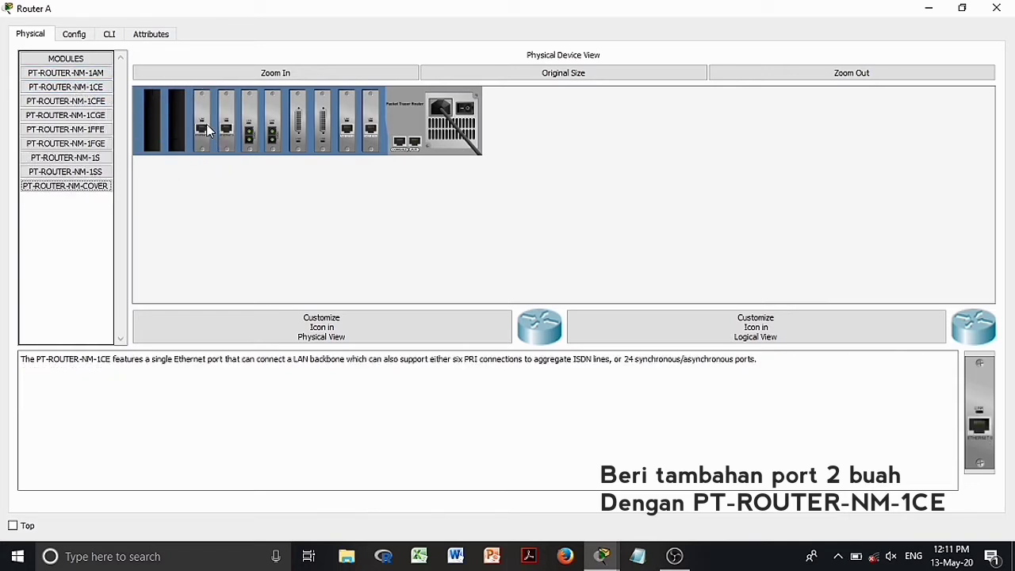
{"action": "left_click", "coordinate": [996, 8]}
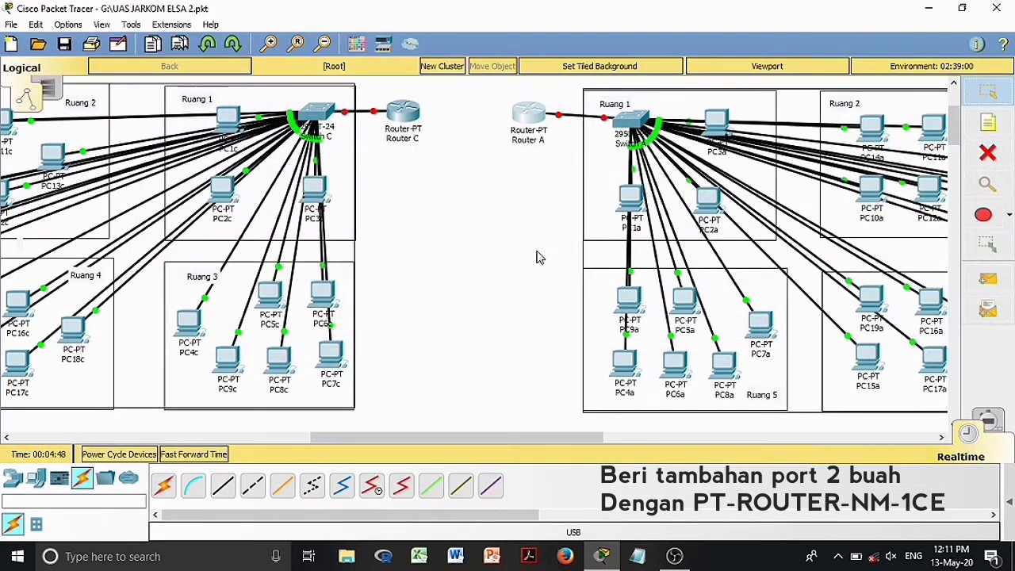
- Install two PT-ROUTER-NM-1CE modules in empty slots of Router B
{"action": "left_click", "coordinate": [538, 308]}
{"action": "left_click", "coordinate": [655, 66]}
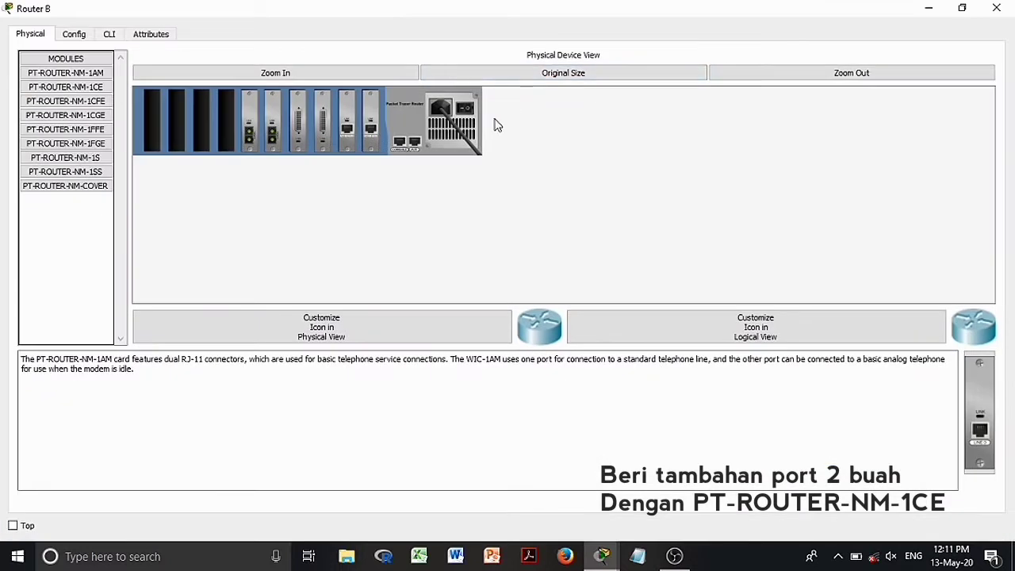
{"action": "left_click_drag", "start_coordinate": [65, 87], "coordinate": [210, 129]}
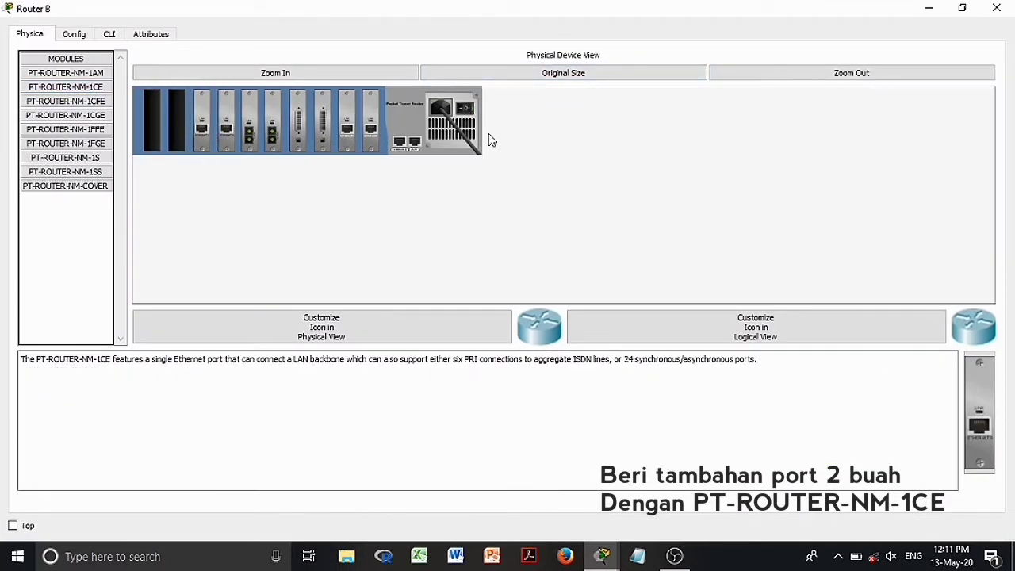
{"action": "left_click", "coordinate": [997, 8]}
- Install two PT-ROUTER-NM-1CE modules in empty slots of Router D
{"action": "scroll", "coordinate": [396, 204], "scroll_direction": "down", "scroll_amount": 3}
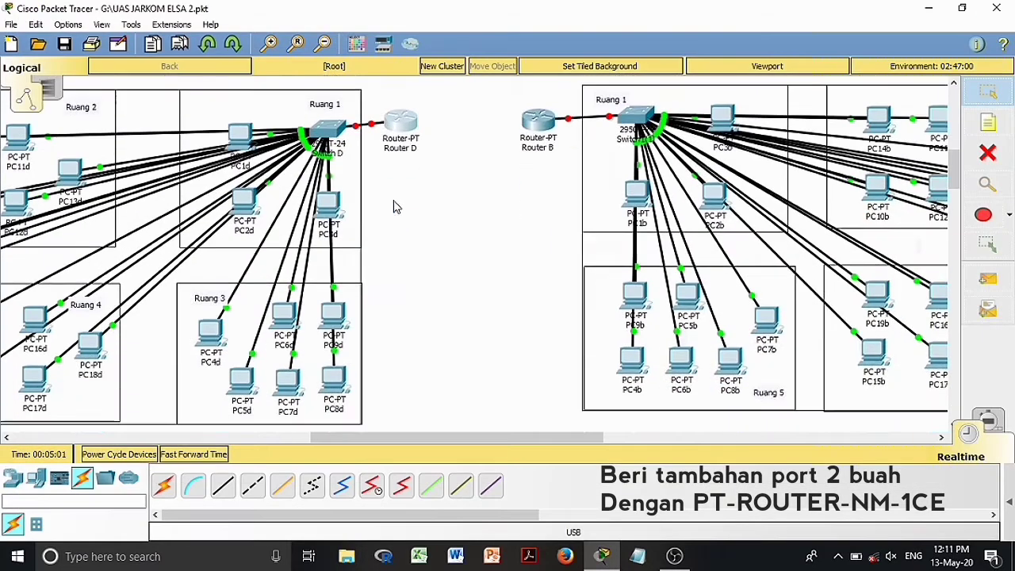
{"action": "left_click", "coordinate": [530, 171]}
{"action": "left_click", "coordinate": [656, 70]}
{"action": "left_click_drag", "start_coordinate": [65, 86], "coordinate": [196, 151]}
{"action": "left_click_drag", "start_coordinate": [95, 88], "coordinate": [209, 127]}
{"action": "left_click_drag", "start_coordinate": [104, 93], "coordinate": [197, 120]}
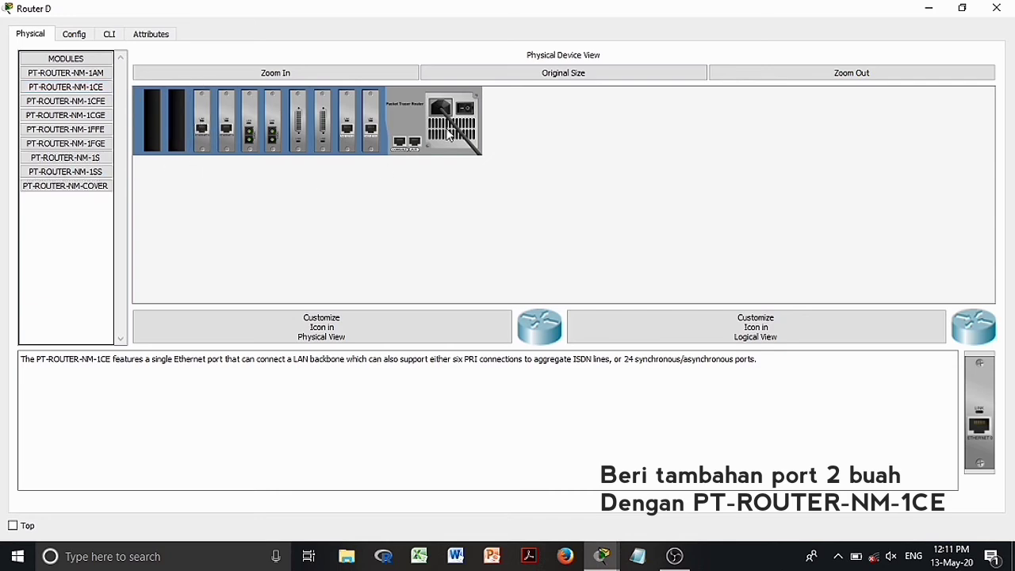
{"action": "left_click", "coordinate": [997, 8]}
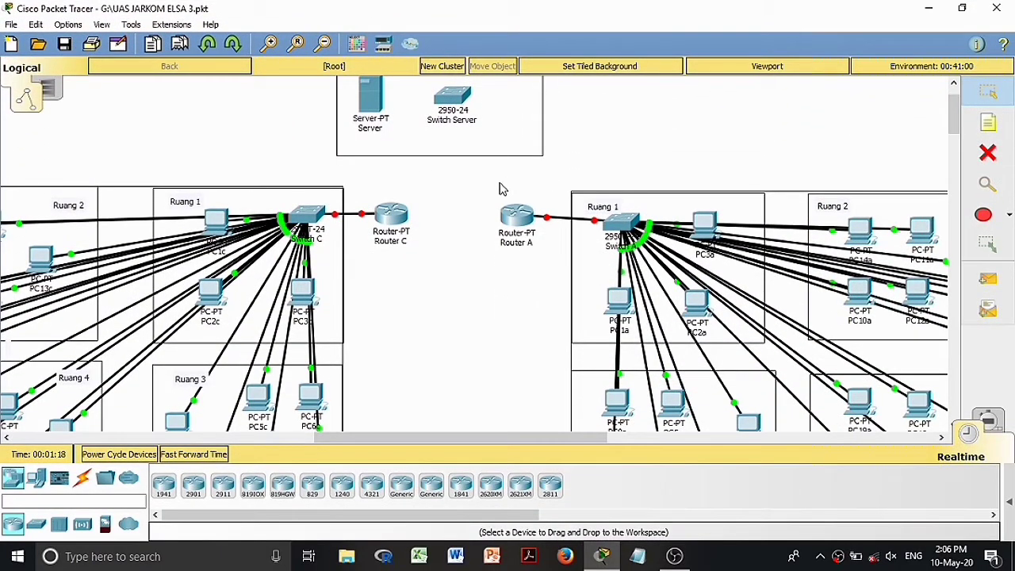
- Connect Router C to Router A with a Copper Cross-Over cable
{"action": "left_click", "coordinate": [83, 477]}
{"action": "left_click", "coordinate": [252, 486]}
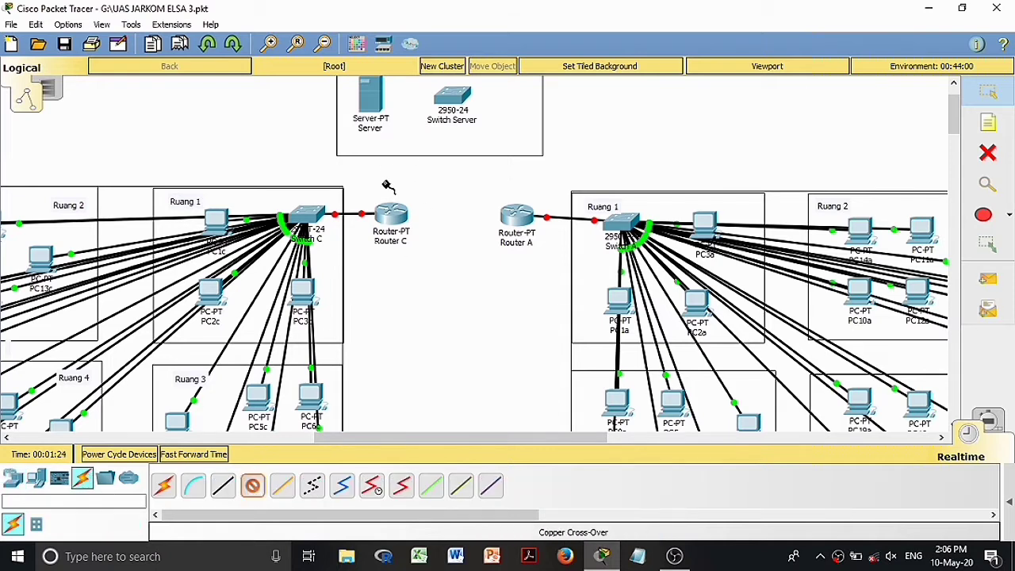
{"action": "left_click", "coordinate": [394, 216]}
{"action": "left_click", "coordinate": [406, 260]}
{"action": "left_click", "coordinate": [517, 216]}
{"action": "left_click", "coordinate": [555, 259]}
- Connect Router A to the router of the building below it with a Copper Cross-Over cable
{"action": "left_click", "coordinate": [256, 493]}
{"action": "left_click", "coordinate": [517, 214]}
{"action": "left_click", "coordinate": [555, 321]}
{"action": "scroll", "coordinate": [528, 373], "scroll_direction": "down", "scroll_amount": 5}
{"action": "left_click", "coordinate": [527, 402]}
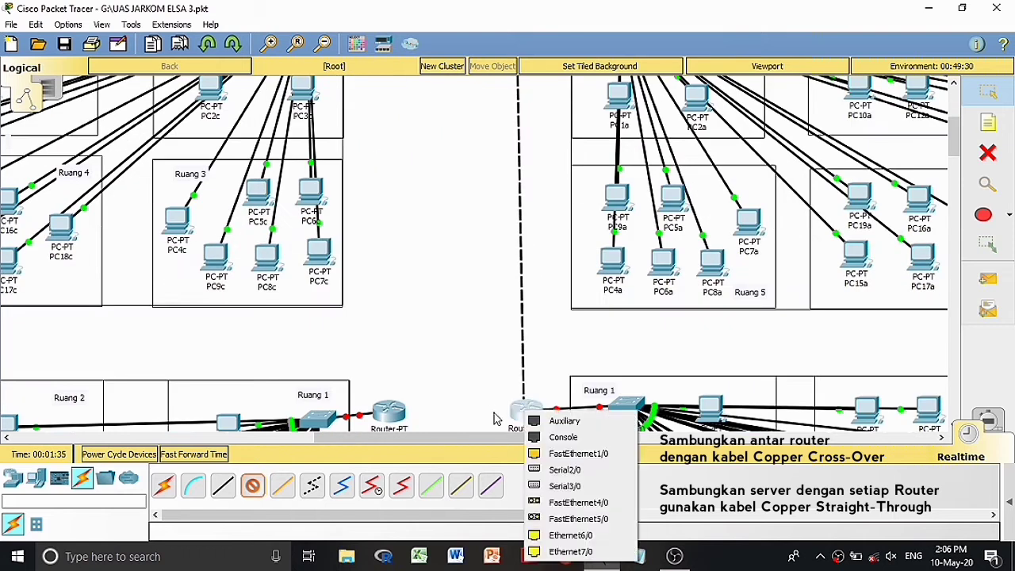
{"action": "left_click", "coordinate": [557, 521]}
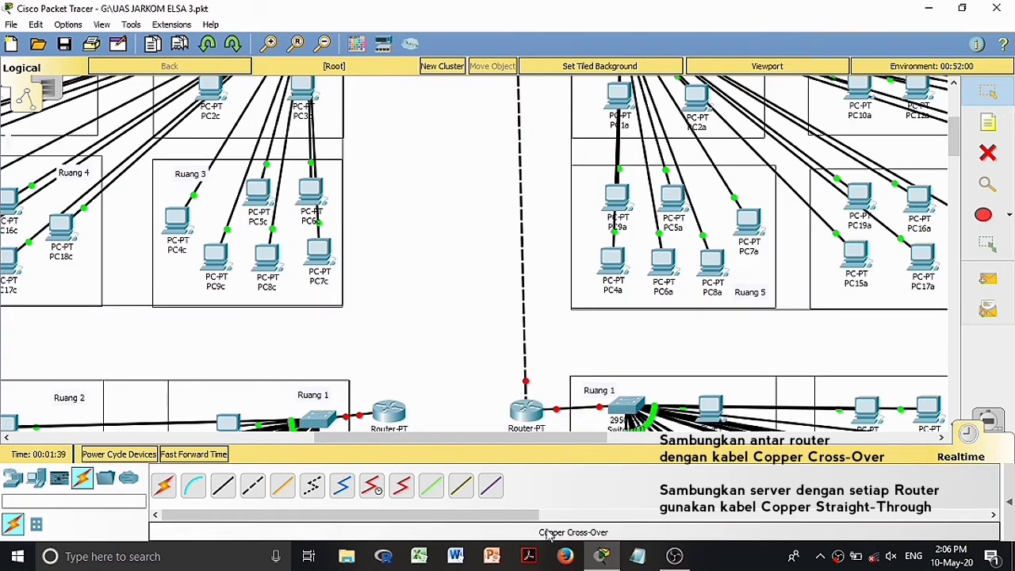
- Connect FastEthernet1/0 of Router B to Router D with a Copper Cross-Over cable
{"action": "left_click", "coordinate": [256, 484]}
{"action": "left_click", "coordinate": [527, 410]}
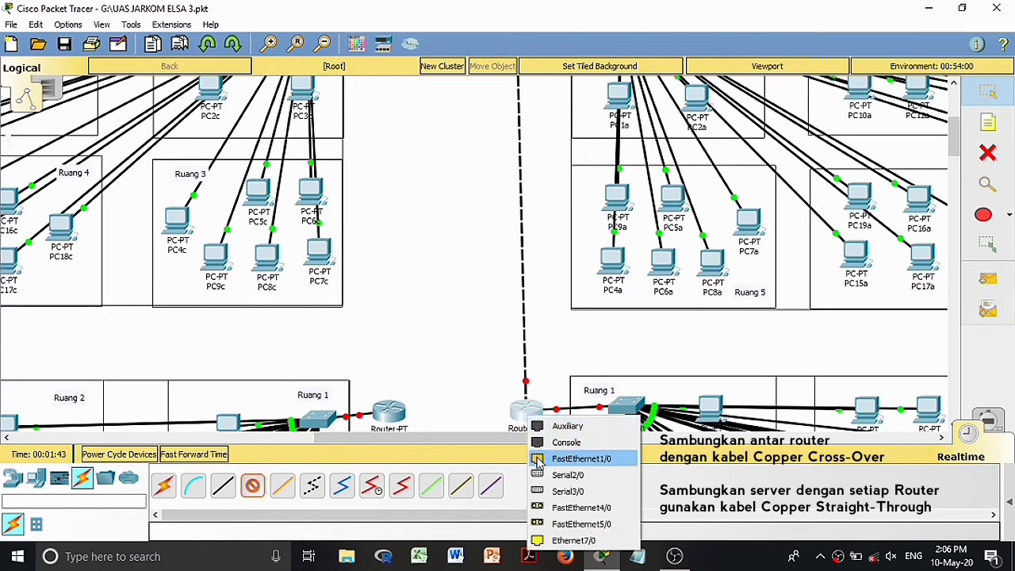
{"action": "left_click", "coordinate": [559, 457]}
{"action": "left_click", "coordinate": [388, 411]}
{"action": "left_click", "coordinate": [407, 456]}
- Connect Router D to Router C with a Copper Cross-Over cable
{"action": "left_click", "coordinate": [256, 485]}
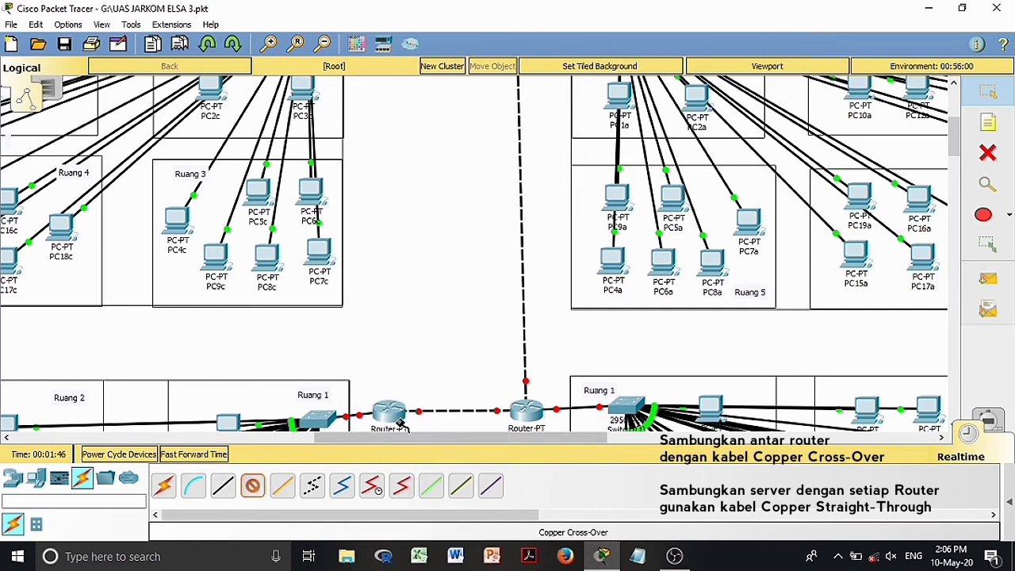
{"action": "left_click", "coordinate": [388, 409]}
{"action": "left_click", "coordinate": [423, 514]}
{"action": "scroll", "coordinate": [410, 284], "scroll_direction": "up", "scroll_amount": 10}
{"action": "left_click", "coordinate": [389, 266]}
{"action": "left_click", "coordinate": [424, 371]}
- Connect the server to Switch Server in the server room with a Copper Straight-Through cable
{"action": "left_click", "coordinate": [223, 485]}
{"action": "left_click", "coordinate": [373, 142]}
{"action": "left_click", "coordinate": [401, 143]}
{"action": "left_click", "coordinate": [453, 149]}
{"action": "left_click", "coordinate": [475, 156]}
- Connect Switch Server to Router C with a Copper Straight-Through cable
{"action": "left_click", "coordinate": [222, 485]}
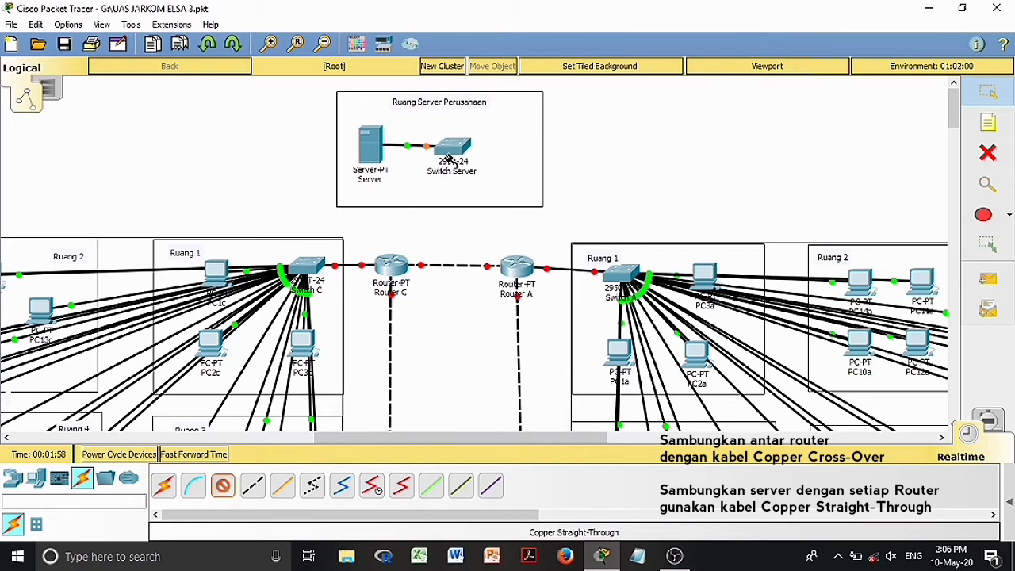
{"action": "left_click", "coordinate": [451, 149]}
{"action": "left_click", "coordinate": [476, 170]}
{"action": "left_click", "coordinate": [389, 265]}
{"action": "left_click", "coordinate": [428, 366]}
- Connect Switch Server to Ethernet7/0 of Router A with a Copper Straight-Through cable
{"action": "left_click", "coordinate": [223, 485]}
{"action": "left_click", "coordinate": [451, 149]}
{"action": "left_click", "coordinate": [479, 175]}
{"action": "left_click", "coordinate": [517, 266]}
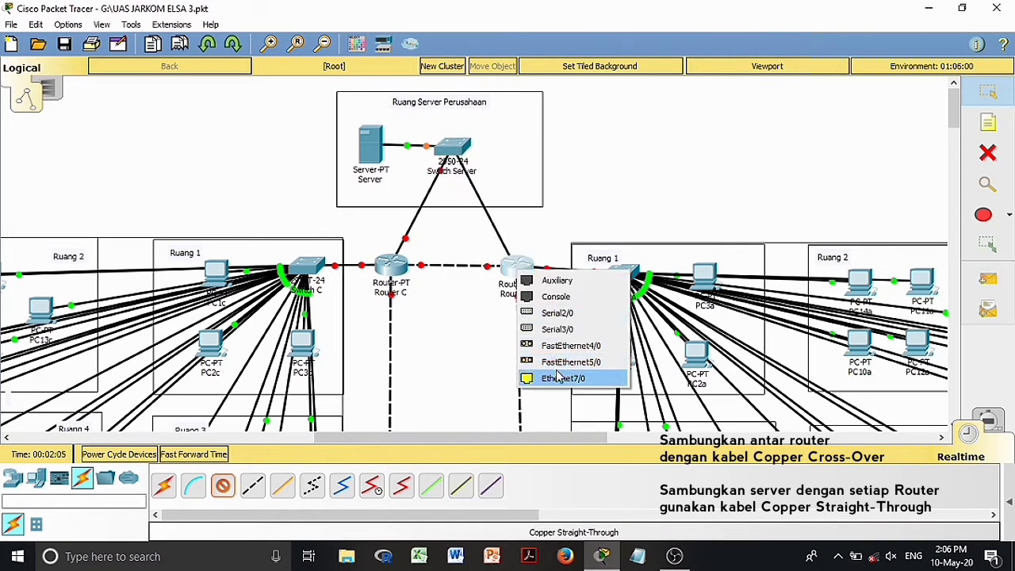
{"action": "left_click", "coordinate": [530, 377]}
- Connect Switch Server to Router B with a Copper Straight-Through cable
{"action": "left_click", "coordinate": [223, 486]}
{"action": "left_click", "coordinate": [451, 148]}
{"action": "left_click", "coordinate": [480, 181]}
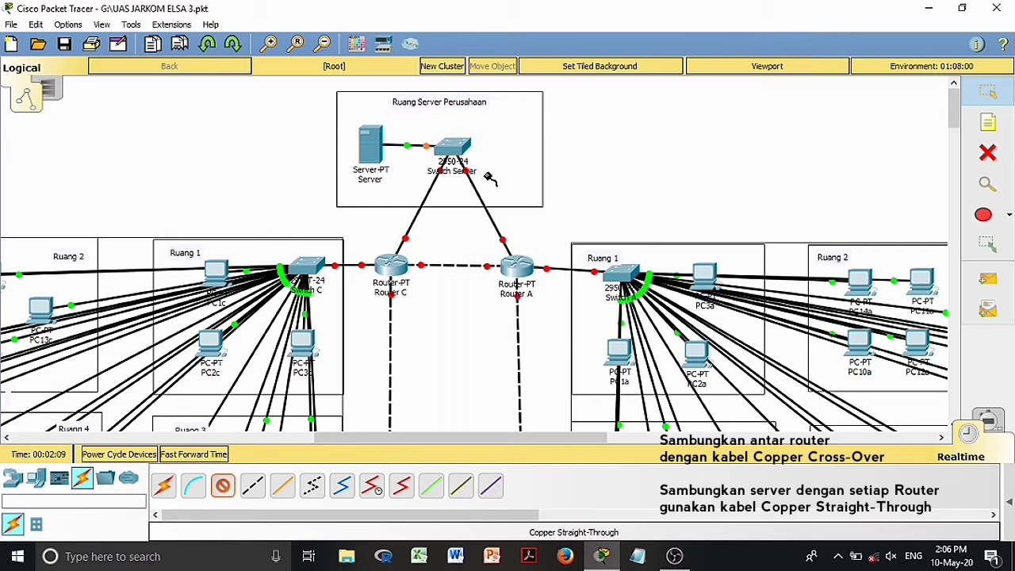
{"action": "scroll", "coordinate": [482, 197], "scroll_direction": "down", "scroll_amount": 10}
{"action": "left_click", "coordinate": [524, 208]}
{"action": "left_click", "coordinate": [558, 311]}
- Connect Ethernet7/0 of Router D to Switch Server with a Copper Straight-Through cable
{"action": "left_click", "coordinate": [223, 485]}
{"action": "left_click", "coordinate": [398, 205]}
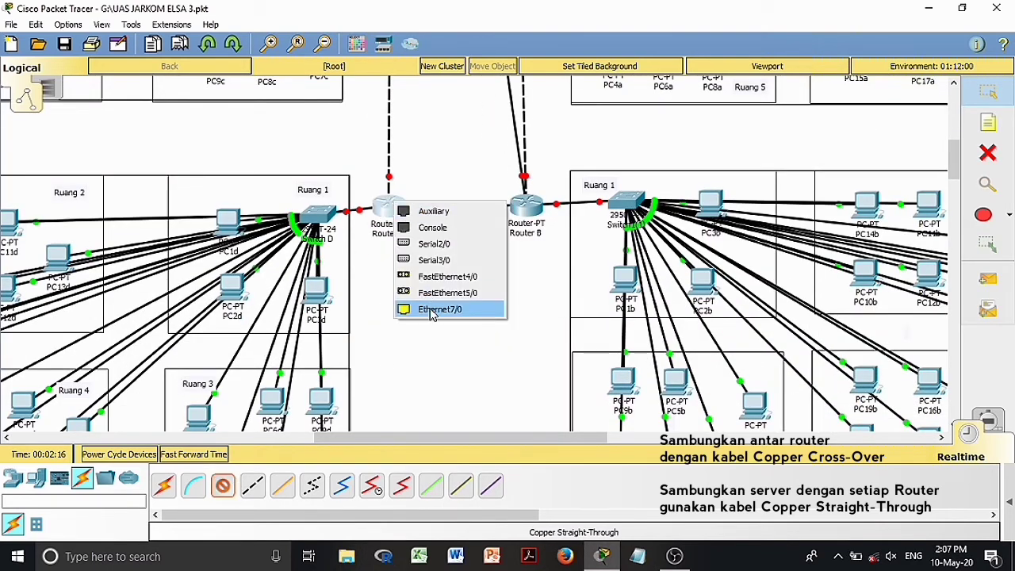
{"action": "left_click", "coordinate": [430, 309]}
{"action": "scroll", "coordinate": [464, 170], "scroll_direction": "up", "scroll_amount": 10}
{"action": "left_click", "coordinate": [450, 148]}
{"action": "left_click", "coordinate": [433, 182]}
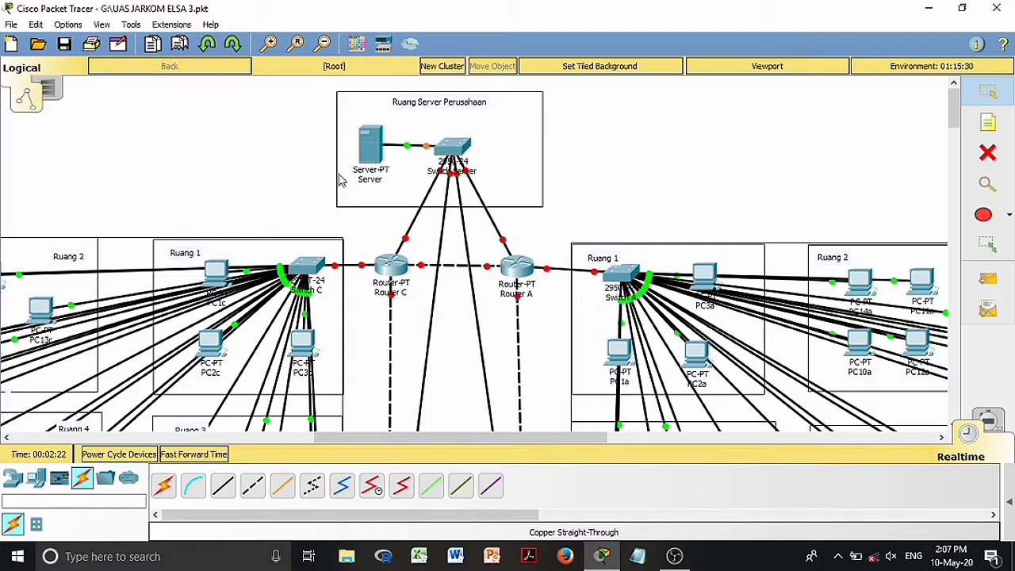
- Configure Router C's FastEthernet0/0 with IP address 192.19.1.30 and subnet mask 255.255.255.0, and turn the port on
{"action": "left_click", "coordinate": [392, 268]}
{"action": "left_click", "coordinate": [382, 98]}
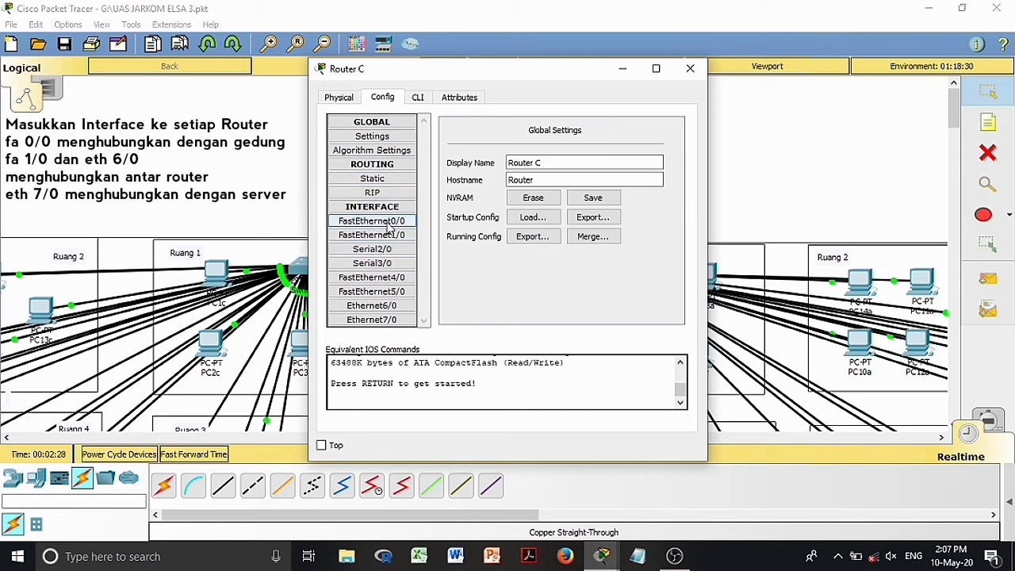
{"action": "left_click", "coordinate": [387, 224]}
{"action": "left_click", "coordinate": [572, 212]}
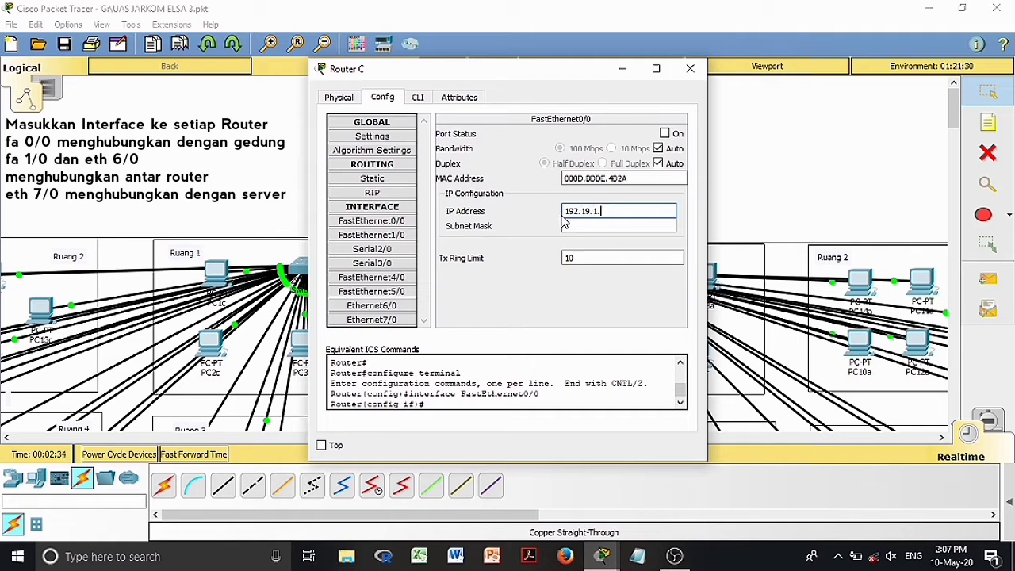
{"action": "left_click", "coordinate": [566, 225]}
{"action": "left_click", "coordinate": [664, 133]}
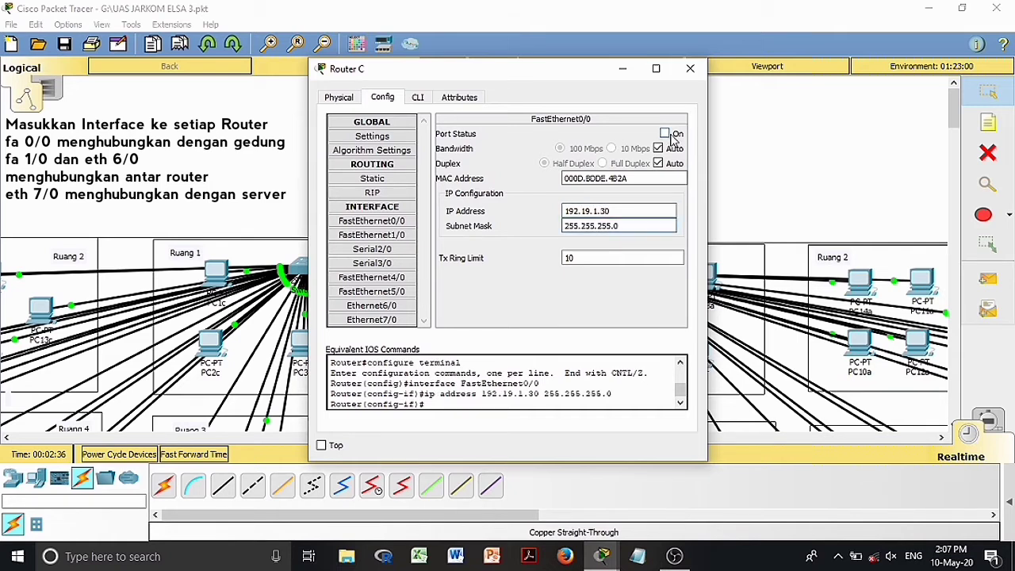
- Configure Router C's FastEthernet1/0 with IP address 192.168.10.2 and subnet mask 255.255.255.0, and turn the port on
{"action": "left_click", "coordinate": [406, 235]}
{"action": "left_click", "coordinate": [583, 209]}
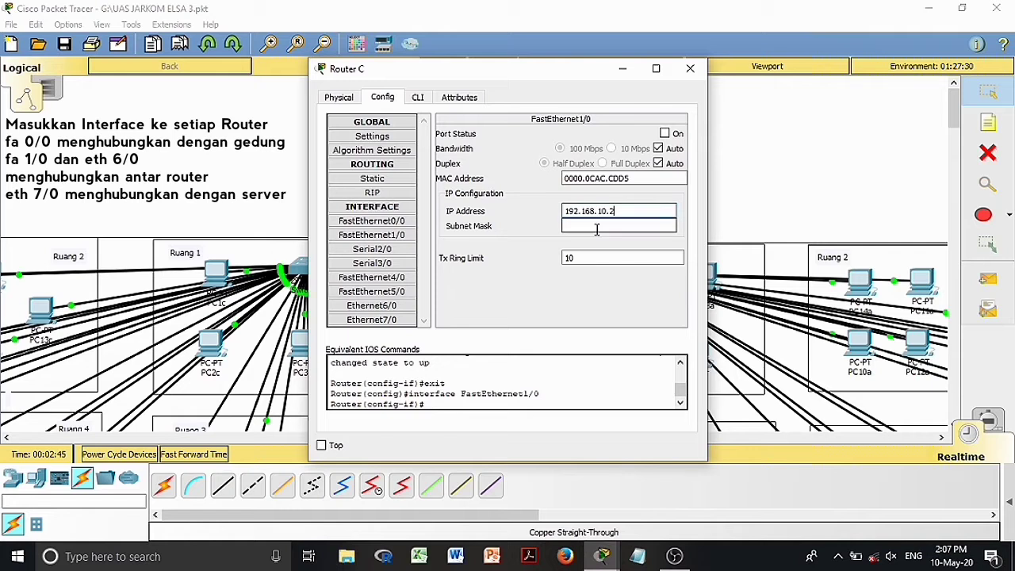
{"action": "left_click", "coordinate": [595, 227]}
{"action": "left_click", "coordinate": [664, 133]}
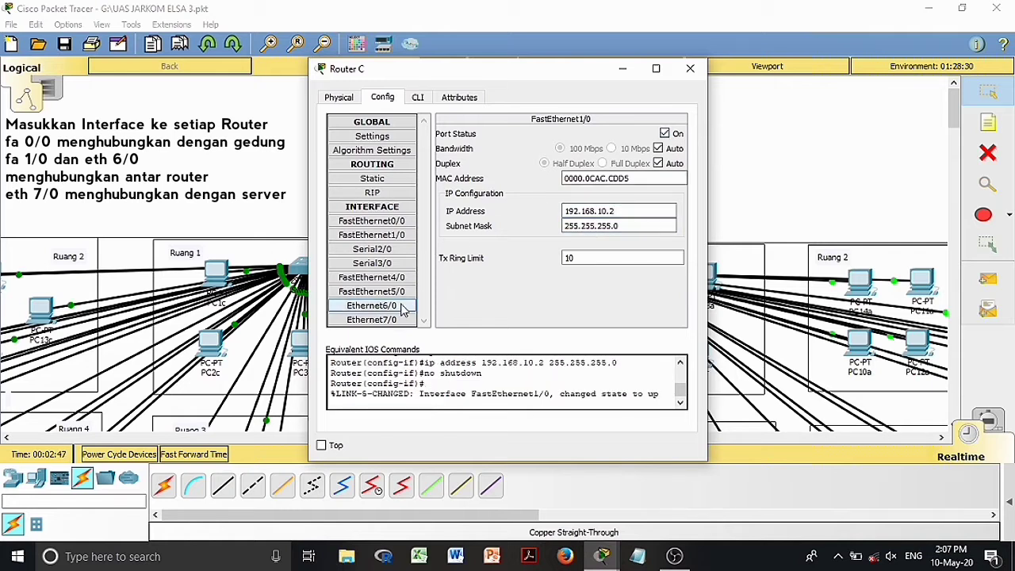
- Configure Router C's Ethernet6/0 with IP address 12.16.1.1 and subnet mask 255.0.0.0, and turn the port on
{"action": "left_click", "coordinate": [371, 305]}
{"action": "left_click", "coordinate": [590, 209]}
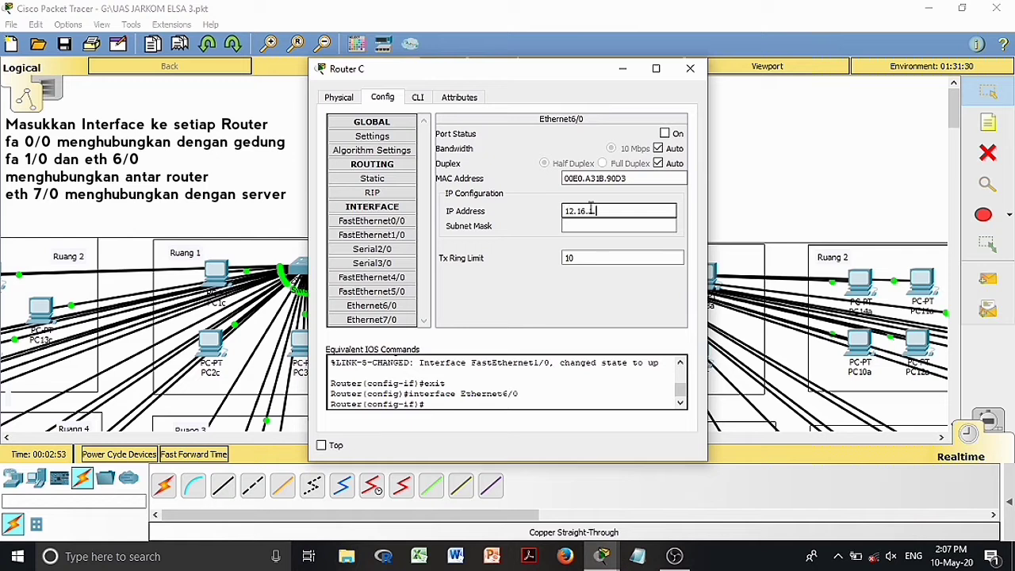
{"action": "type", "text": "12.16.1.1"}
{"action": "left_click", "coordinate": [593, 225]}
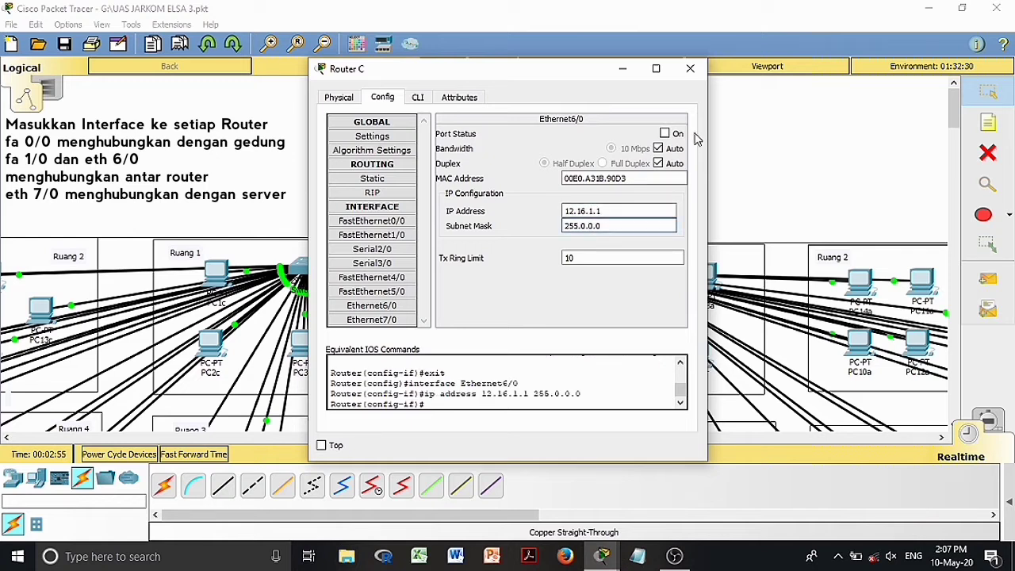
{"action": "left_click", "coordinate": [678, 134]}
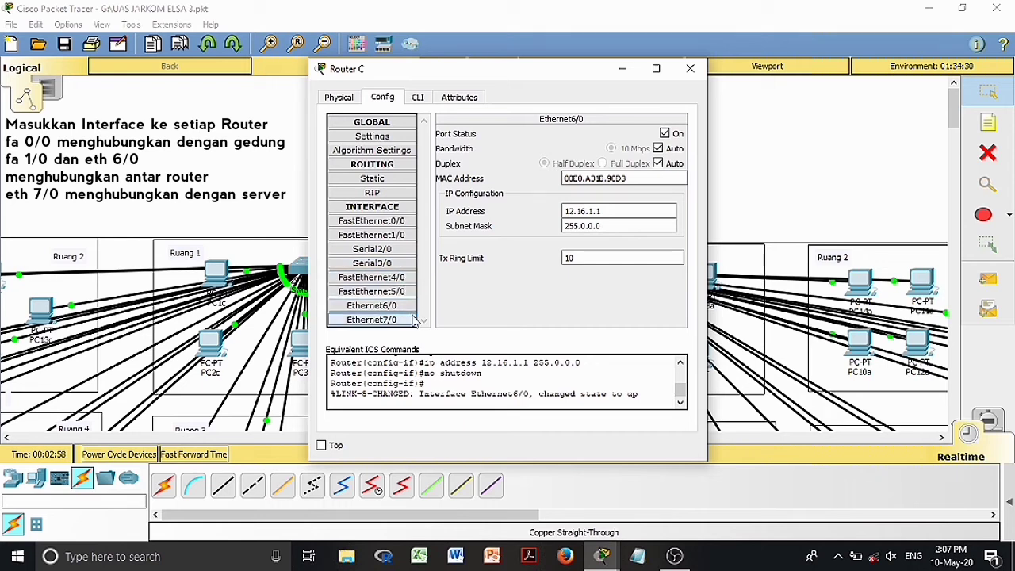
- Configure Router C's Ethernet7/0 with IP address 10.0.0.10 and subnet mask 255.0.0.0, and turn the port on
{"action": "left_click", "coordinate": [380, 319]}
{"action": "left_click", "coordinate": [602, 212]}
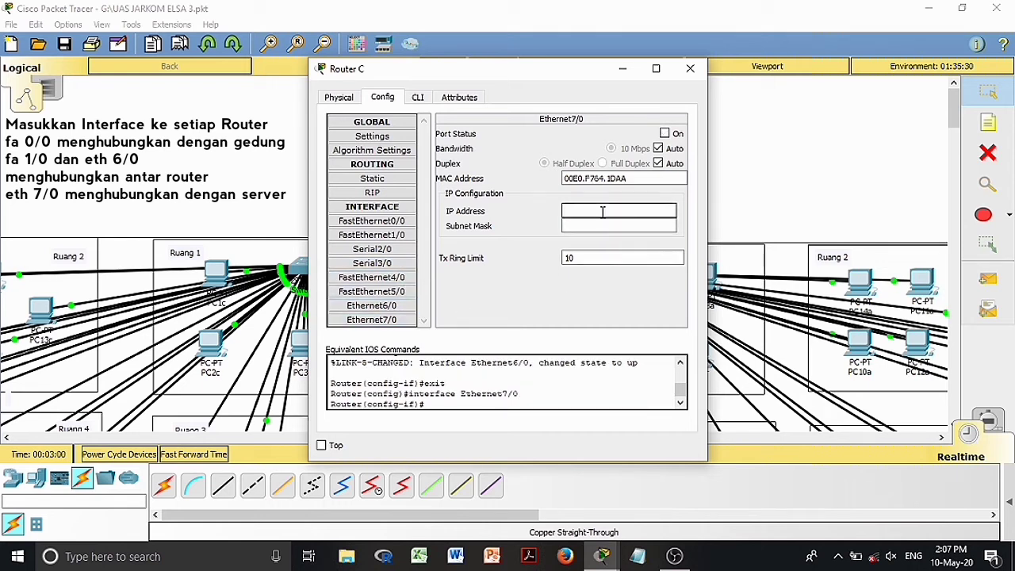
{"action": "type", "text": "10.0.0.10"}
{"action": "left_click", "coordinate": [596, 227]}
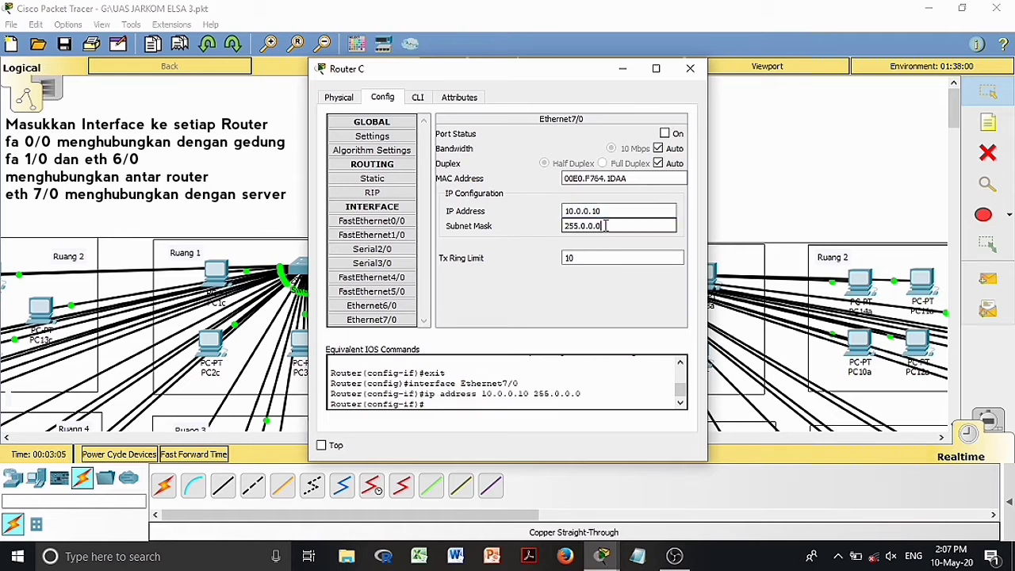
{"action": "left_click", "coordinate": [678, 134]}
{"action": "left_click", "coordinate": [690, 68]}
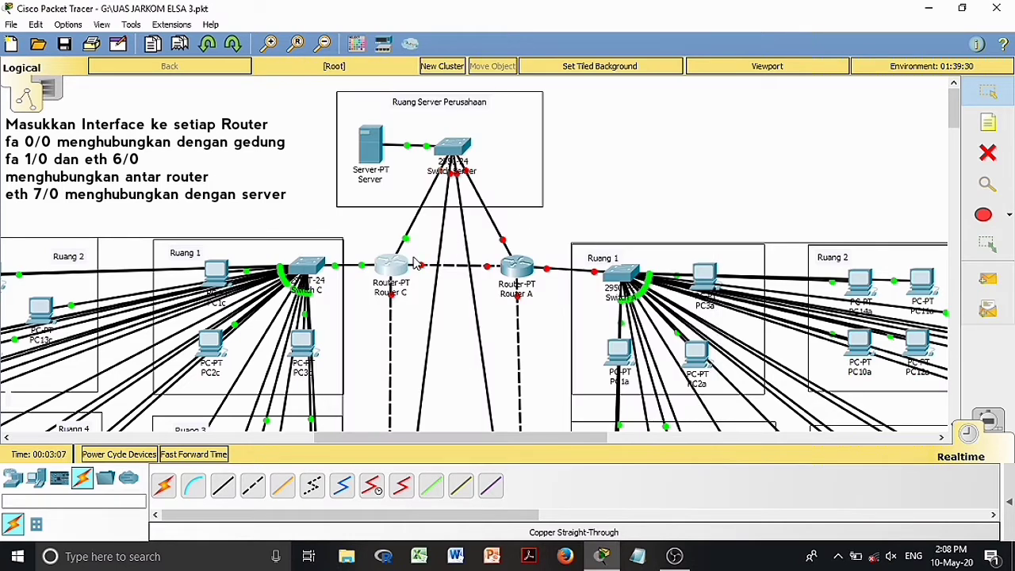
{"action": "mouse_move", "coordinate": [402, 265]}
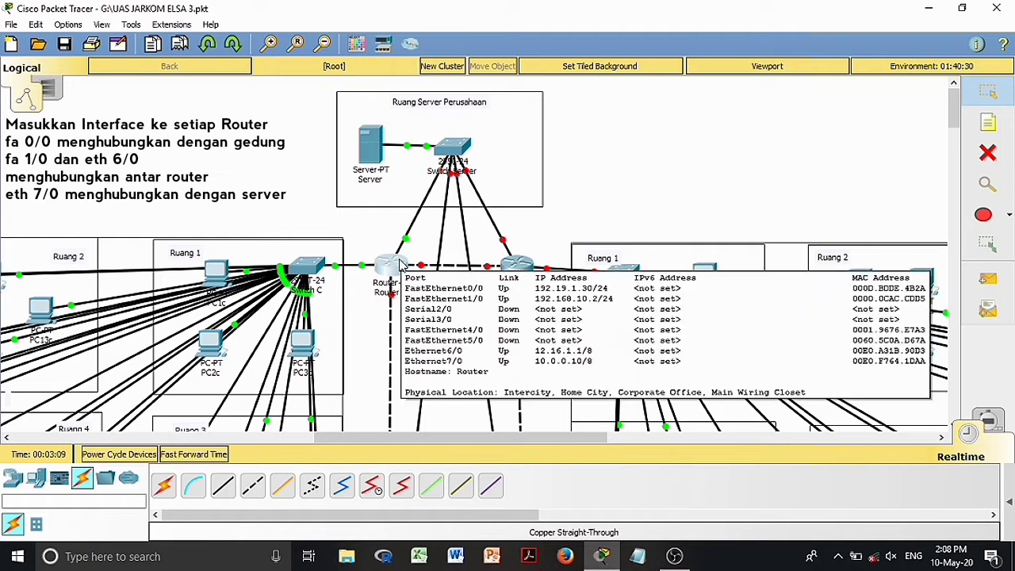
- Configure Router A's FastEthernet0/0 with IP address 130.30.0.50 and its default subnet mask, and turn the port on
{"action": "left_click", "coordinate": [512, 269]}
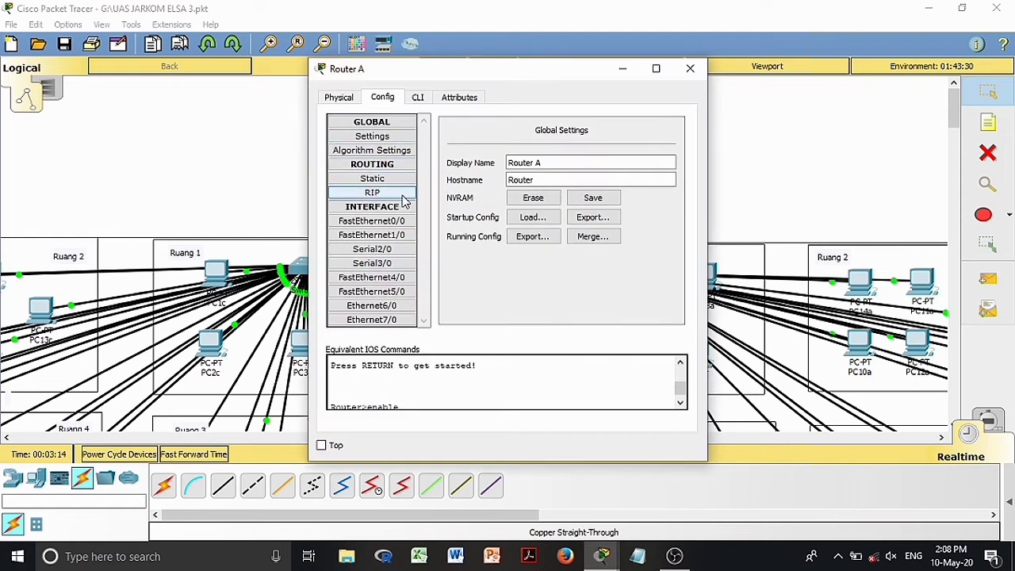
{"action": "left_click", "coordinate": [398, 222]}
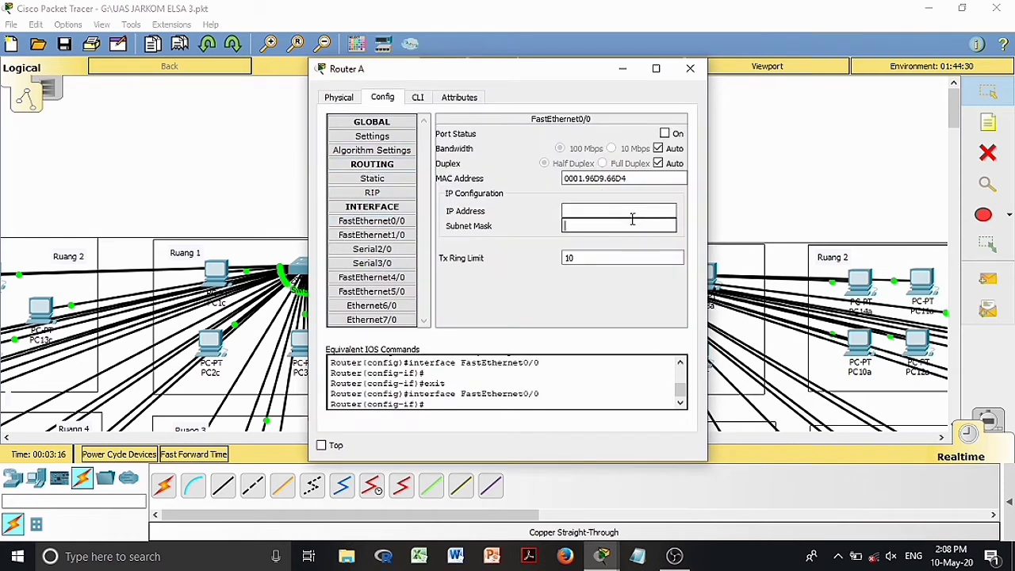
{"action": "left_click", "coordinate": [632, 212]}
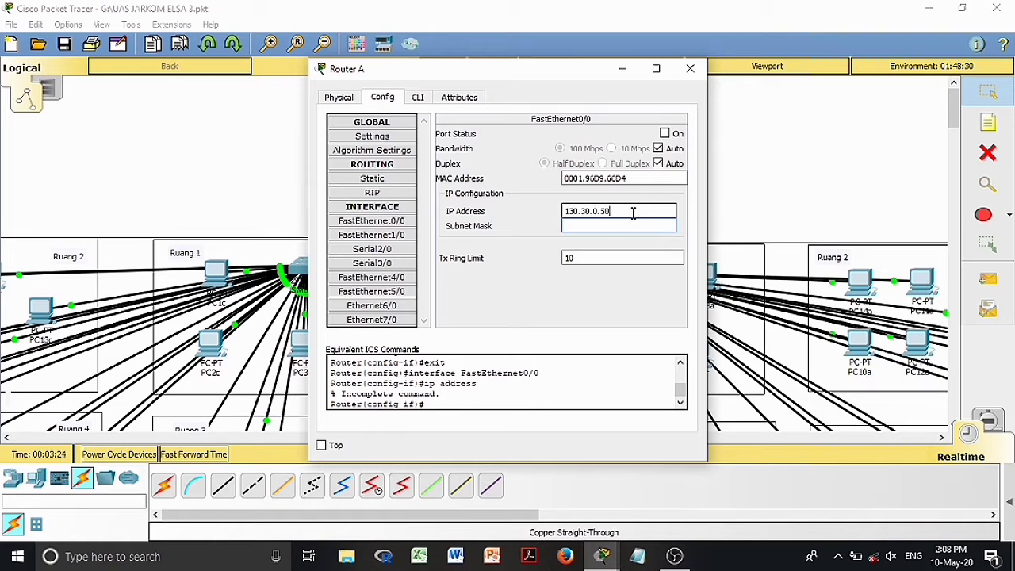
{"action": "left_click", "coordinate": [618, 226]}
{"action": "left_click", "coordinate": [664, 134]}
- Configure Router A's FastEthernet1/0 with IP address 192.168.10.1 and subnet mask 255.255.255.0, and turn the port on
{"action": "left_click", "coordinate": [371, 234]}
{"action": "left_click", "coordinate": [566, 210]}
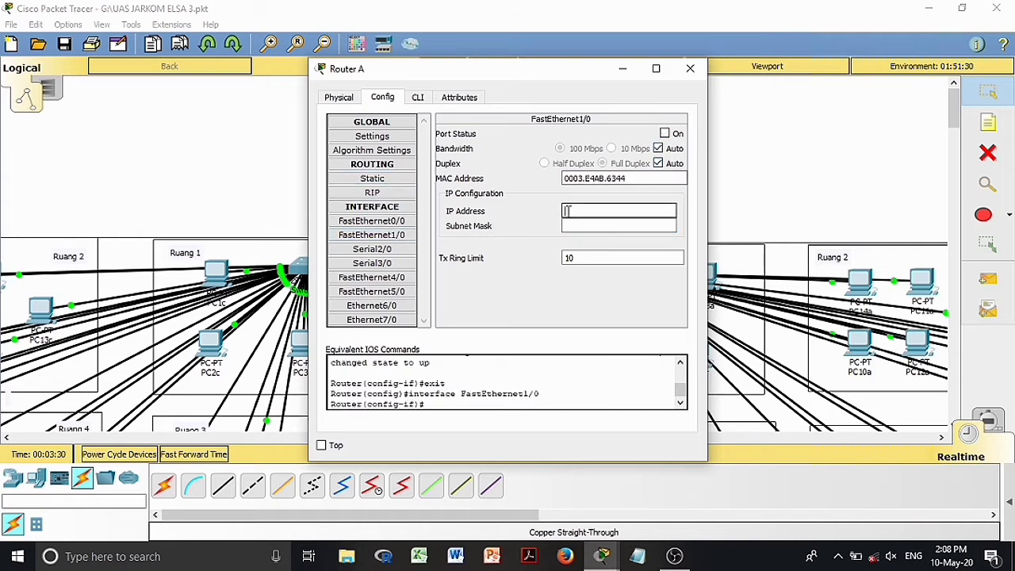
{"action": "type", "text": "1"}
{"action": "type", "text": "92.168.10.1"}
{"action": "left_click", "coordinate": [571, 226]}
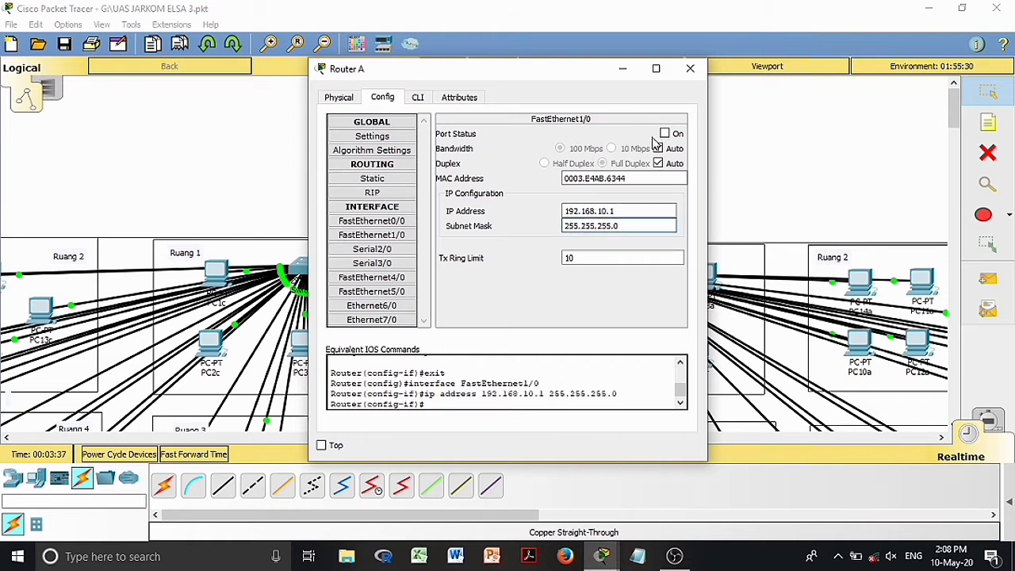
{"action": "left_click", "coordinate": [665, 133]}
- Configure Router A's Ethernet6/0 with IP address 172.168.1.12 and subnet mask 255.255.0.0, and turn the port on
{"action": "left_click", "coordinate": [371, 306]}
{"action": "left_click", "coordinate": [569, 211]}
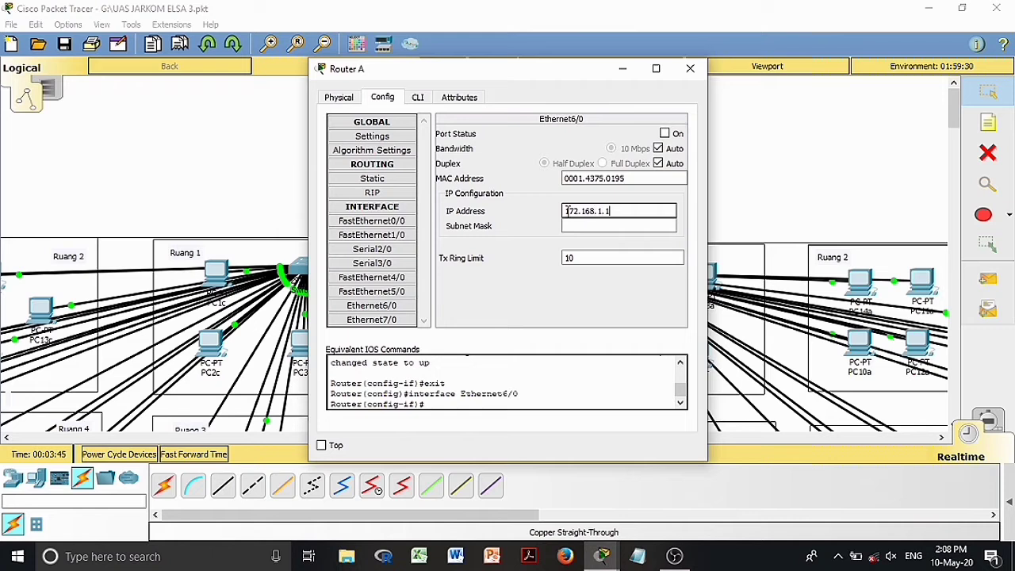
{"action": "left_click", "coordinate": [572, 225]}
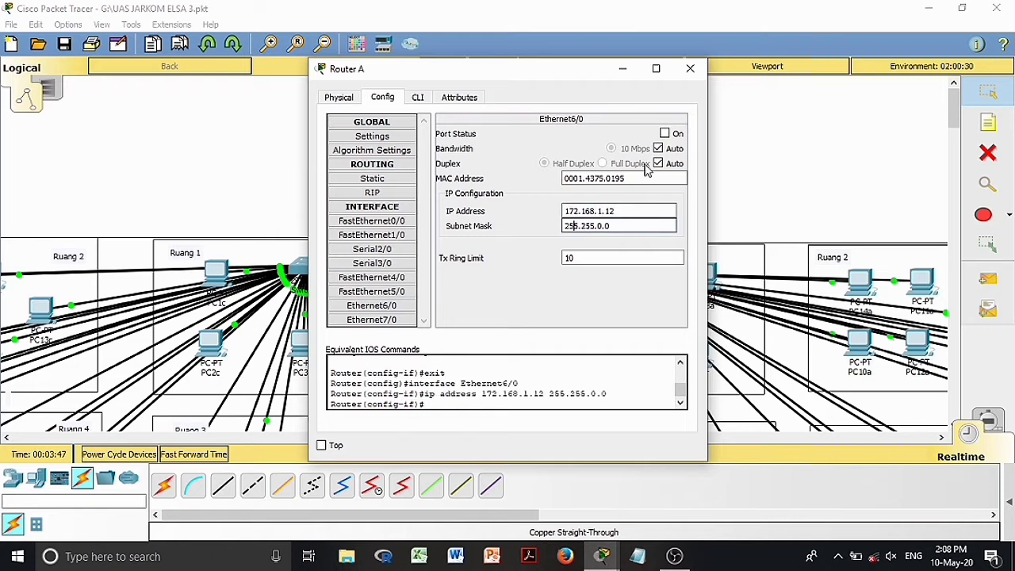
{"action": "left_click", "coordinate": [665, 133]}
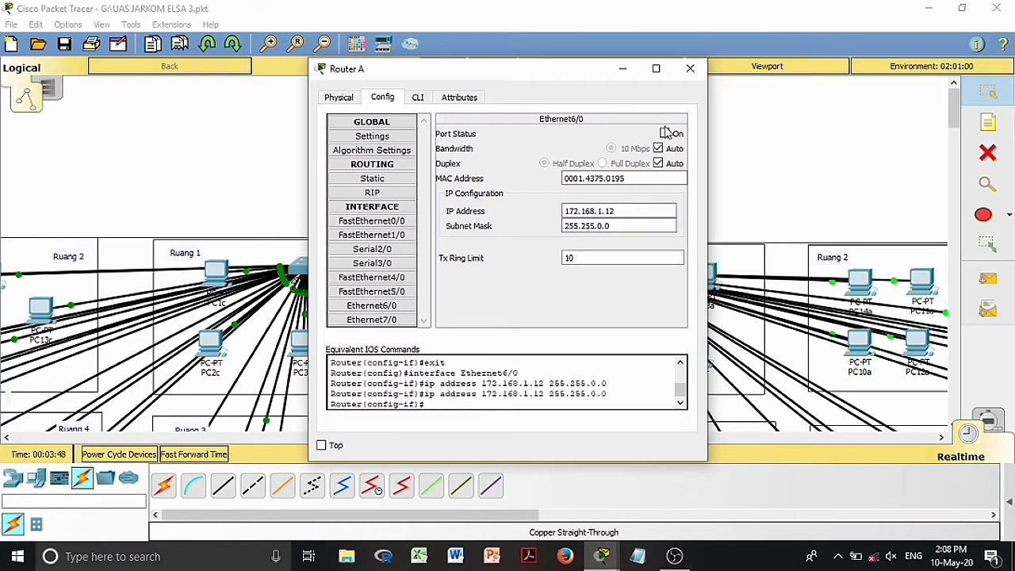
- Configure Router A's Ethernet7/0 with IP address 10.0.0.10 and subnet mask 255.0.0.0, and turn the port on
{"action": "left_click", "coordinate": [371, 320]}
{"action": "left_click", "coordinate": [591, 214]}
{"action": "type", "text": "10.0.0.10"}
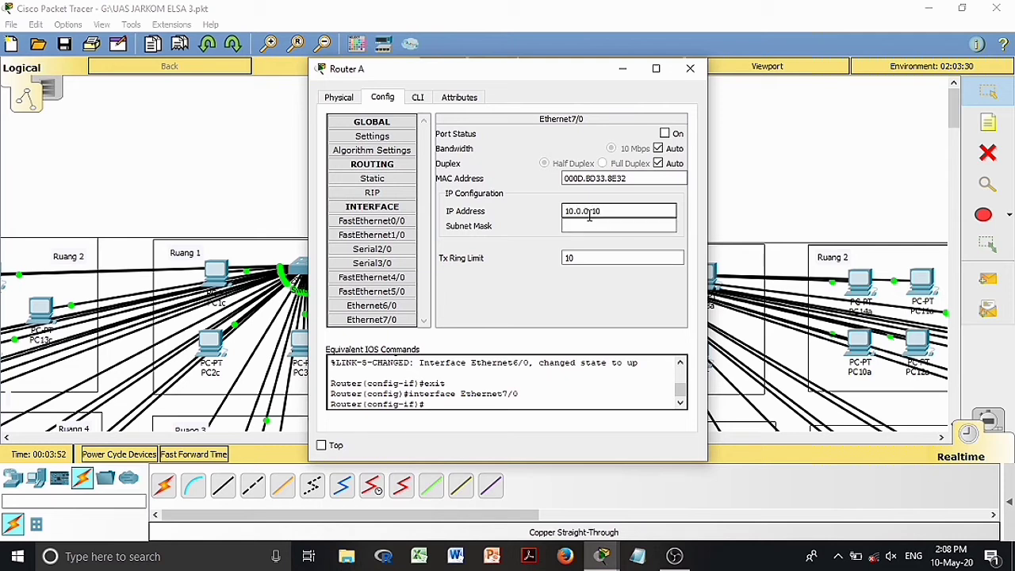
{"action": "left_click", "coordinate": [589, 226]}
{"action": "left_click", "coordinate": [676, 137]}
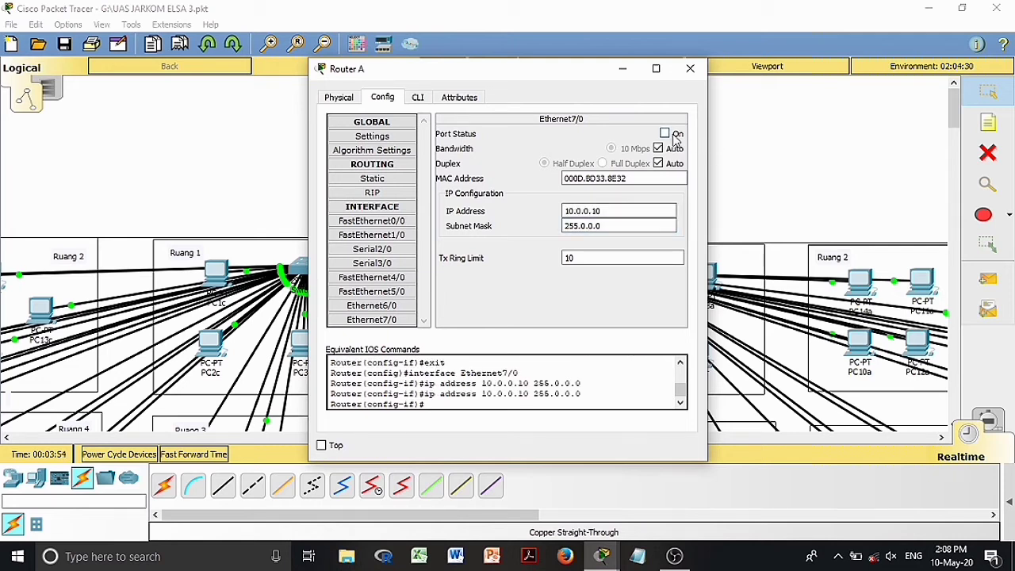
{"action": "left_click", "coordinate": [676, 133]}
{"action": "left_click", "coordinate": [689, 69]}
- Configure Router B's FastEthernet0/0 with IP address 128.18.0.60 and its default subnet mask, and turn the port on
{"action": "scroll", "coordinate": [571, 308], "scroll_direction": "down", "scroll_amount": 3}
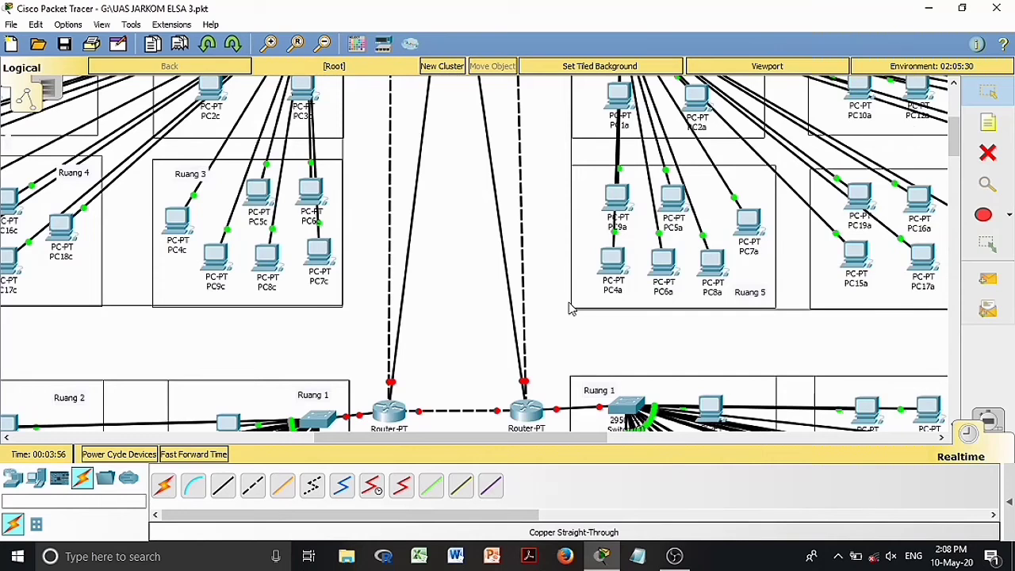
{"action": "scroll", "coordinate": [568, 308], "scroll_direction": "down", "scroll_amount": 3}
{"action": "left_click", "coordinate": [526, 309]}
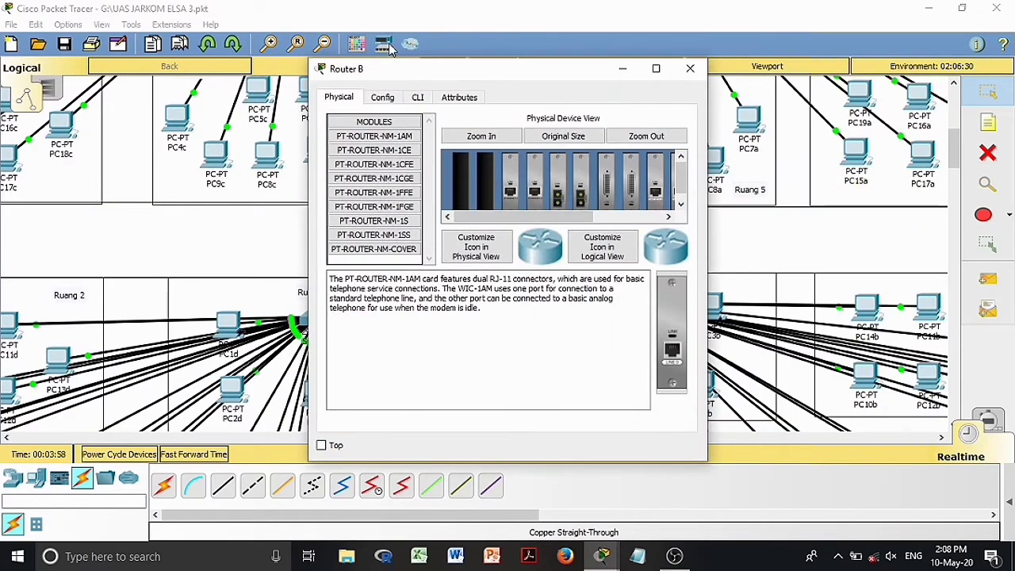
{"action": "left_click", "coordinate": [382, 97]}
{"action": "left_click", "coordinate": [397, 223]}
{"action": "left_click", "coordinate": [583, 211]}
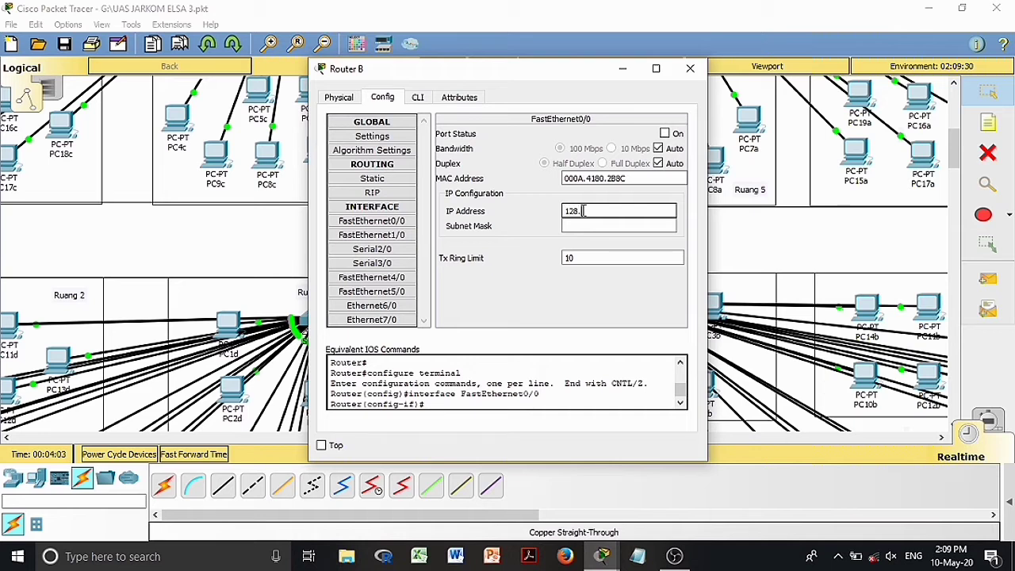
{"action": "type", "text": "128.18.0.60"}
{"action": "left_click", "coordinate": [580, 226]}
{"action": "left_click", "coordinate": [665, 133]}
- Configure Router B's FastEthernet1/0 with IP address 192.168.3.11 and subnet mask 255.255.255.0, and turn the port on
{"action": "left_click", "coordinate": [381, 235]}
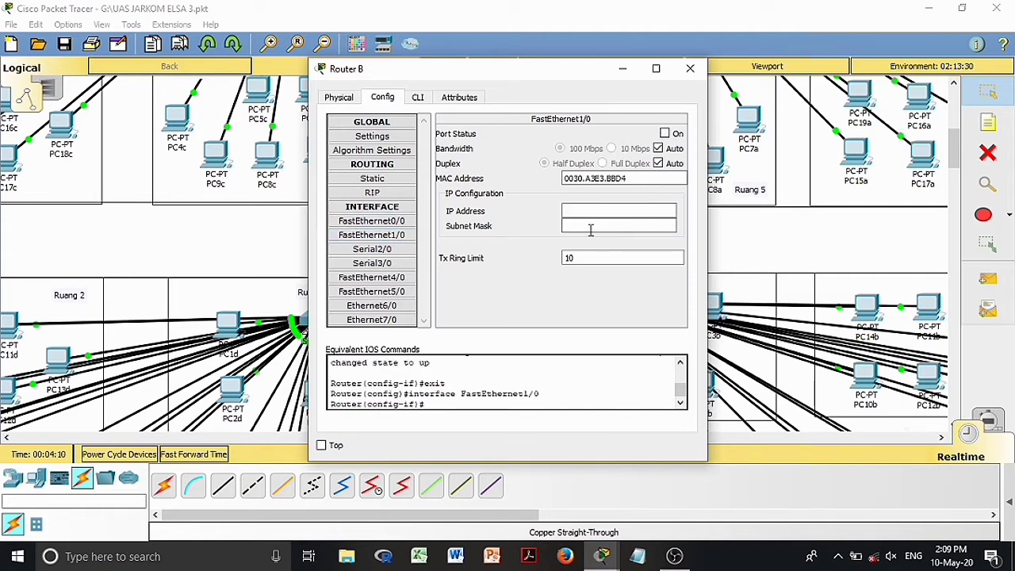
{"action": "left_click", "coordinate": [609, 211]}
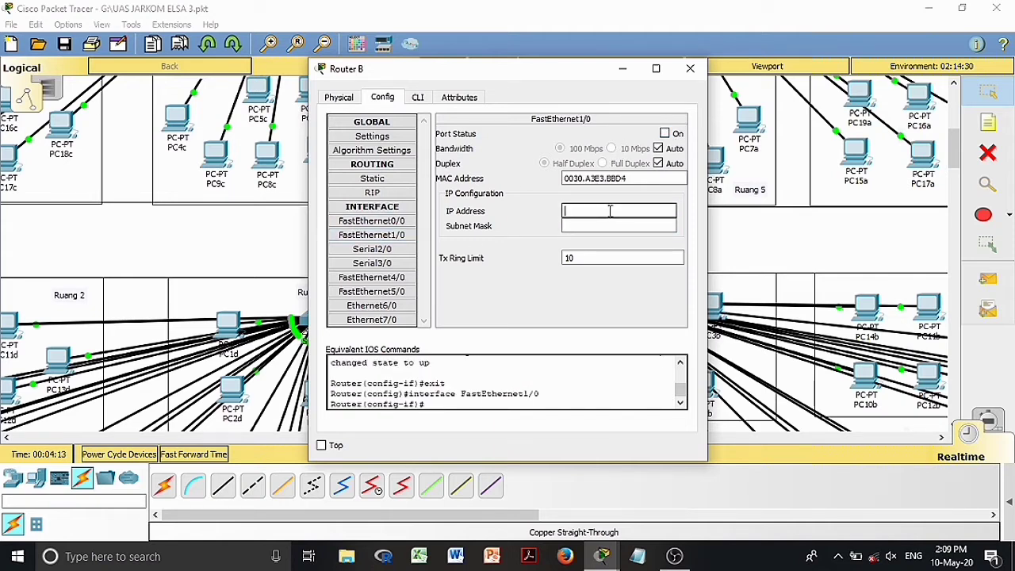
{"action": "type", "text": "192.168.3.11"}
{"action": "left_click", "coordinate": [619, 226]}
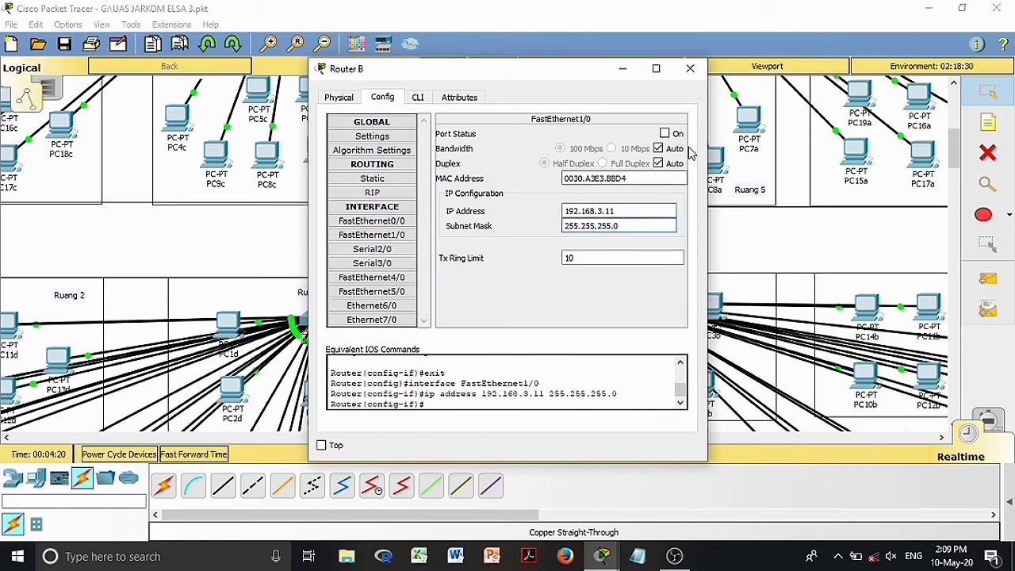
{"action": "left_click", "coordinate": [664, 133]}
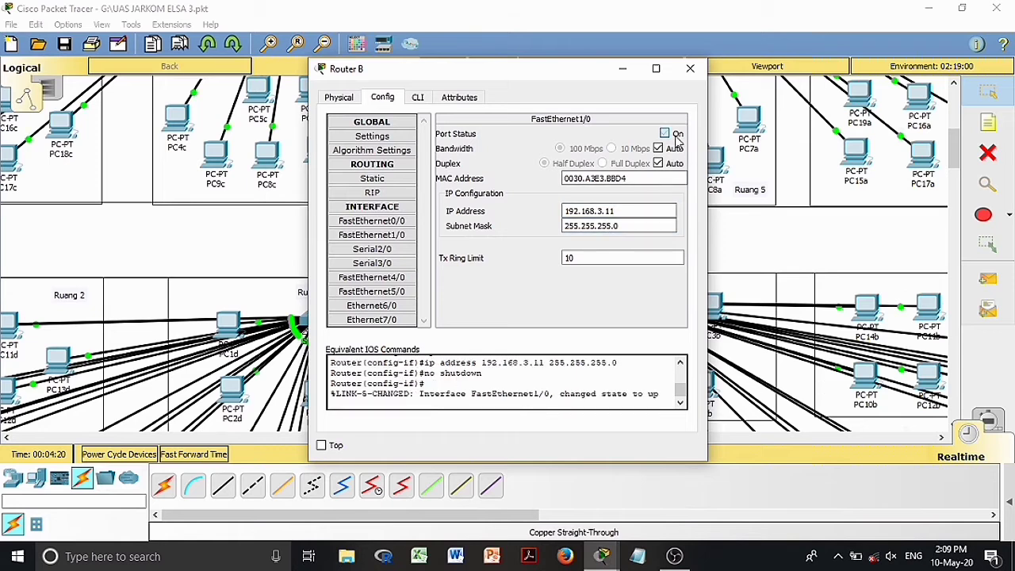
- Configure Router B's Ethernet6/0 with IP address 172.168.1.13 and subnet mask 255.255.0.0, and turn the port on
{"action": "left_click", "coordinate": [388, 305]}
{"action": "left_click", "coordinate": [576, 211]}
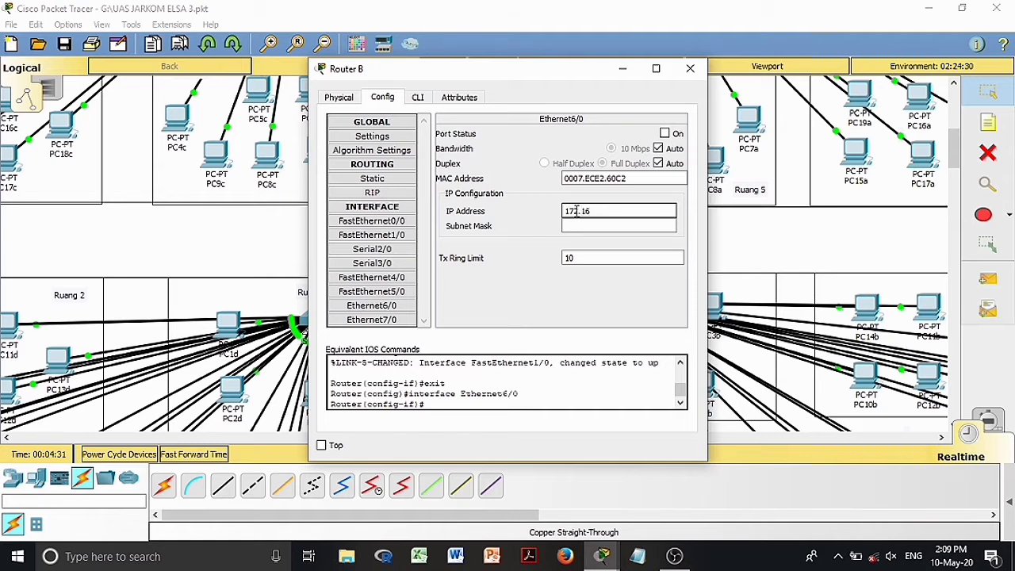
{"action": "type", "text": "172.168.1.13"}
{"action": "left_click", "coordinate": [581, 226]}
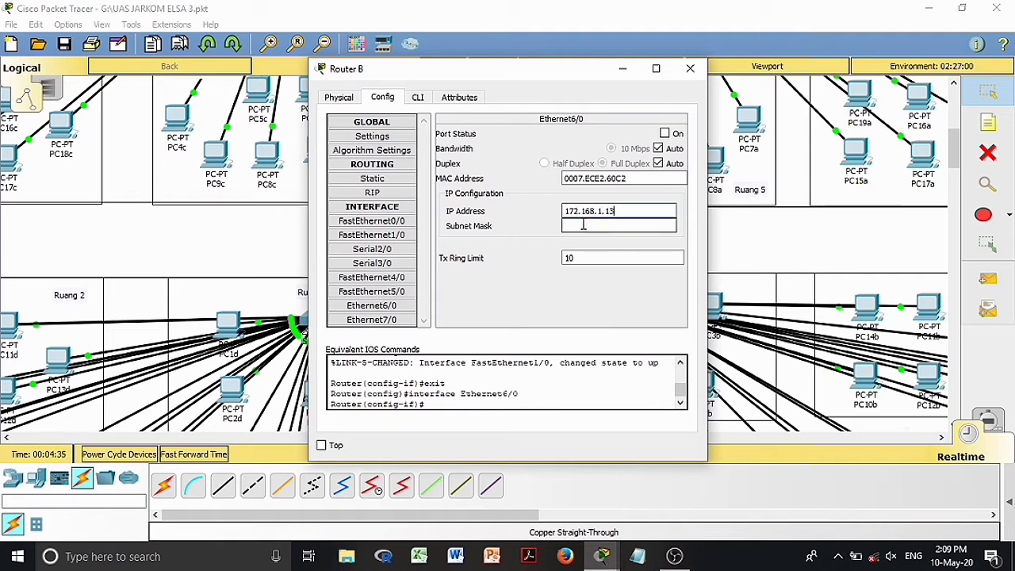
{"action": "left_click", "coordinate": [678, 135]}
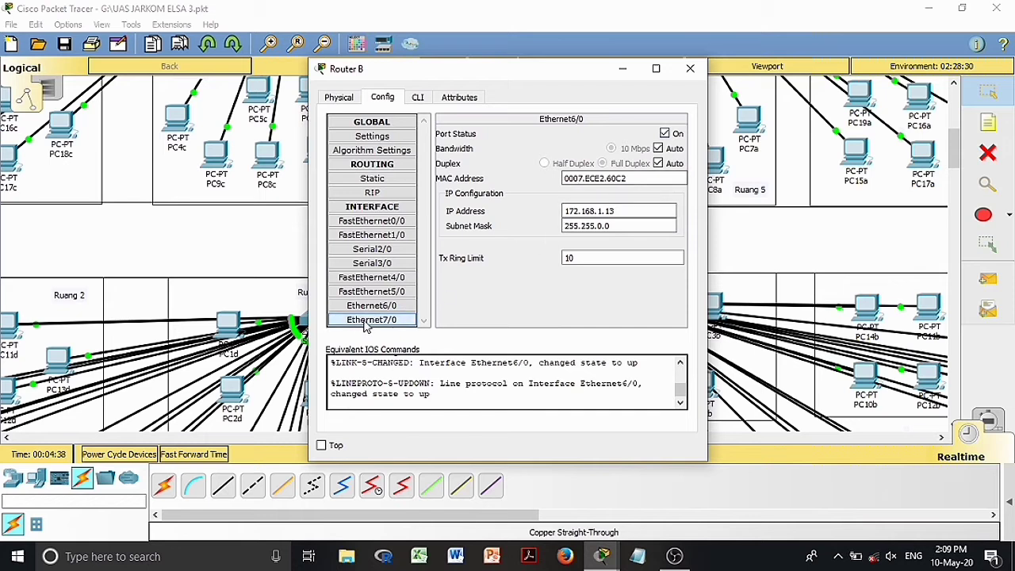
- Configure Router B's Ethernet7/0 with IP address 10.0.0.10 and subnet mask 255.0.0.0, and turn the port on
{"action": "left_click", "coordinate": [367, 320]}
{"action": "left_click", "coordinate": [635, 209]}
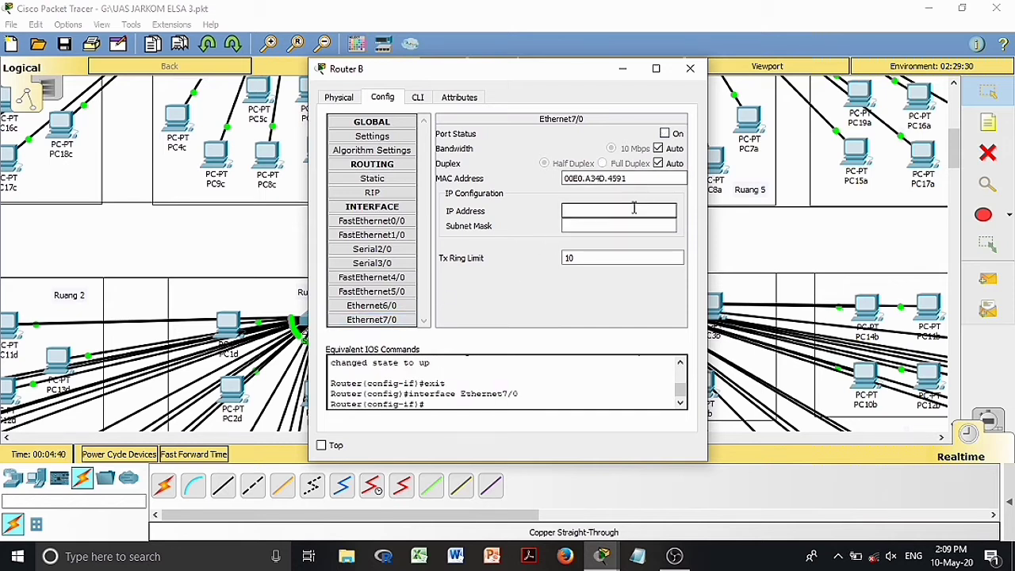
{"action": "type", "text": "10.0.0.10"}
{"action": "left_click", "coordinate": [634, 226]}
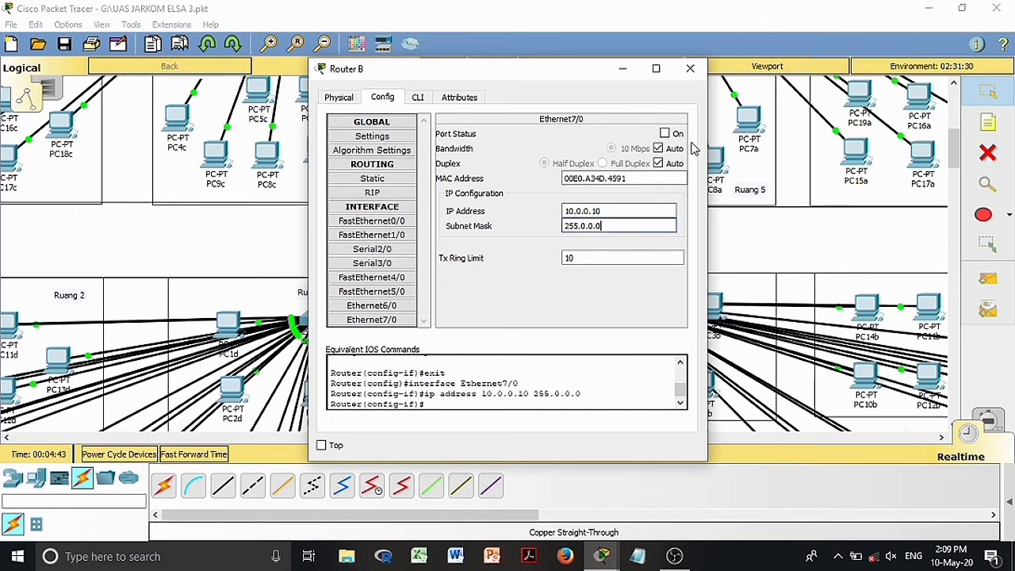
{"action": "left_click", "coordinate": [664, 134]}
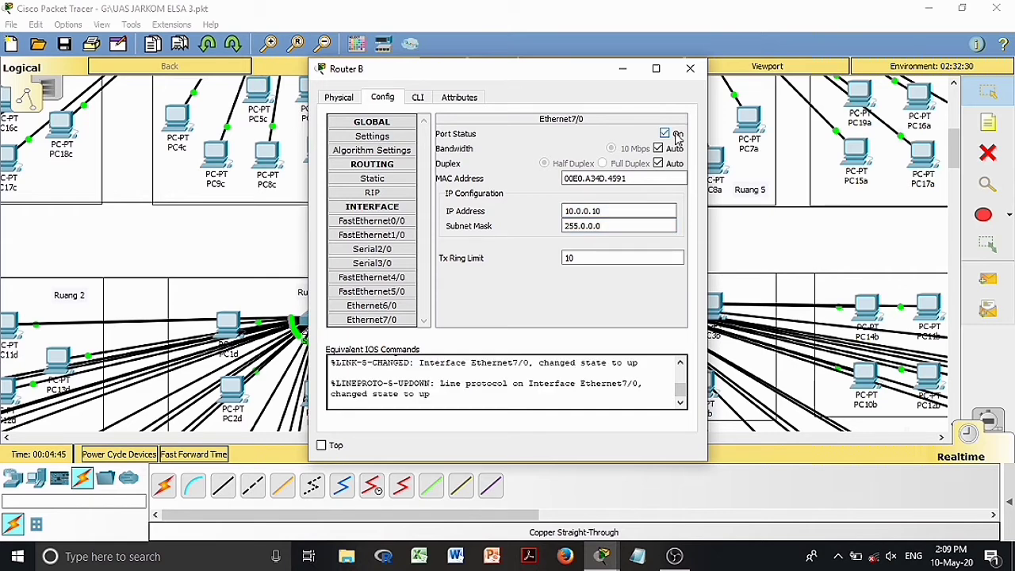
{"action": "left_click", "coordinate": [690, 68]}
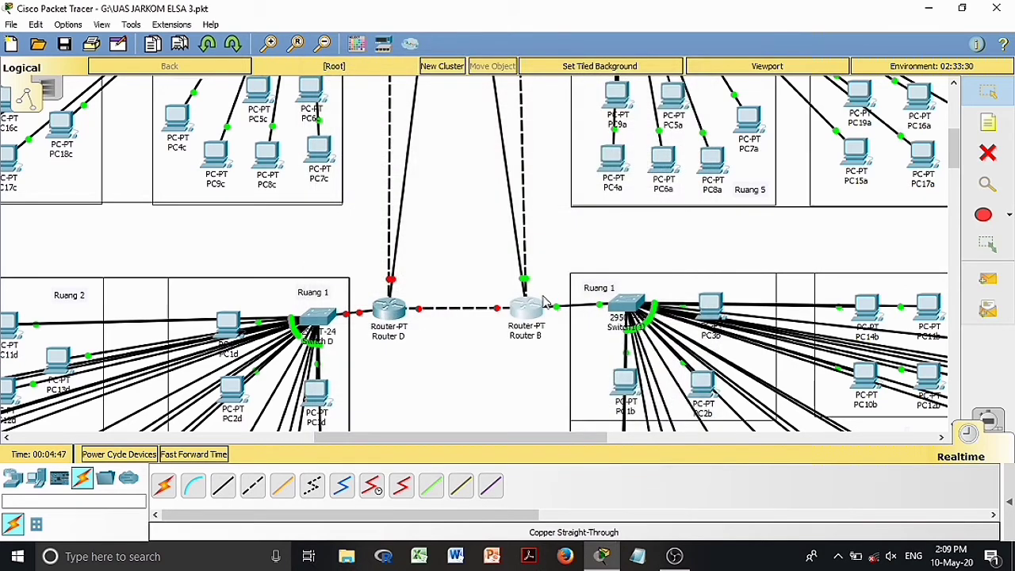
- Configure Router D's FastEthernet0/0 with IP address 192.168.2.40 and subnet mask 255.255.255.0, and turn the port on
{"action": "mouse_move", "coordinate": [626, 375]}
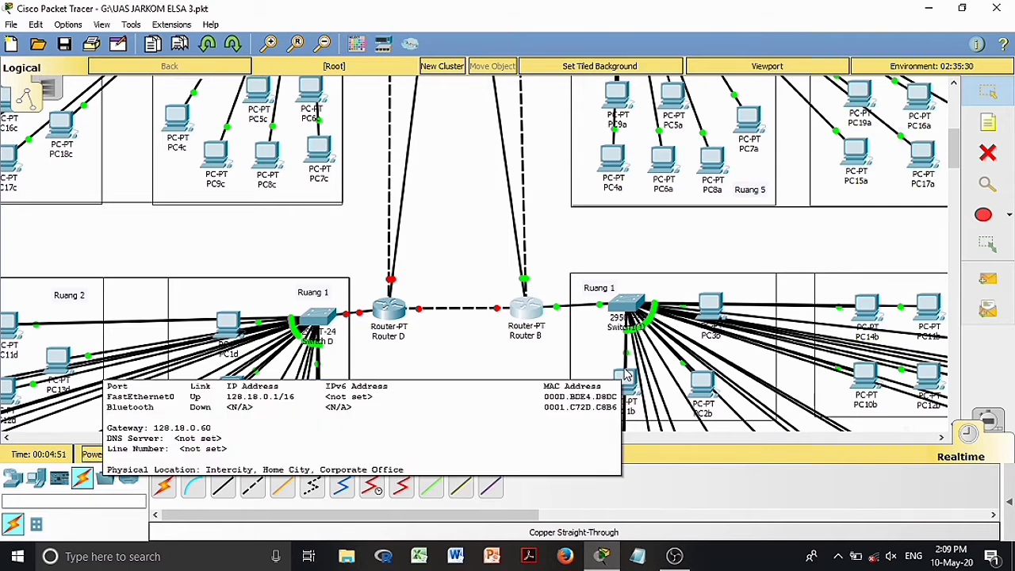
{"action": "mouse_move", "coordinate": [538, 315]}
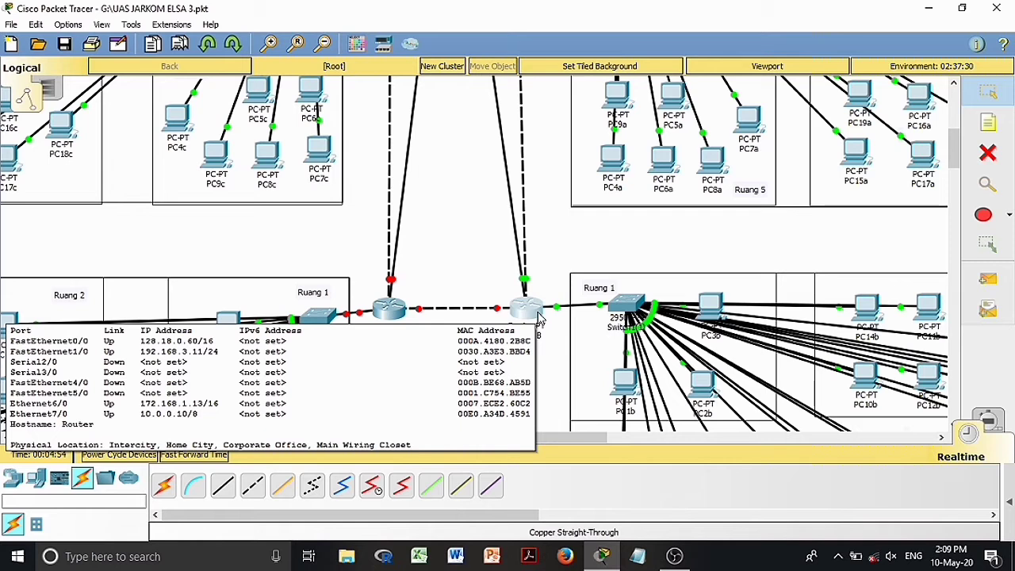
{"action": "scroll", "coordinate": [447, 253], "scroll_direction": "up", "scroll_amount": 3}
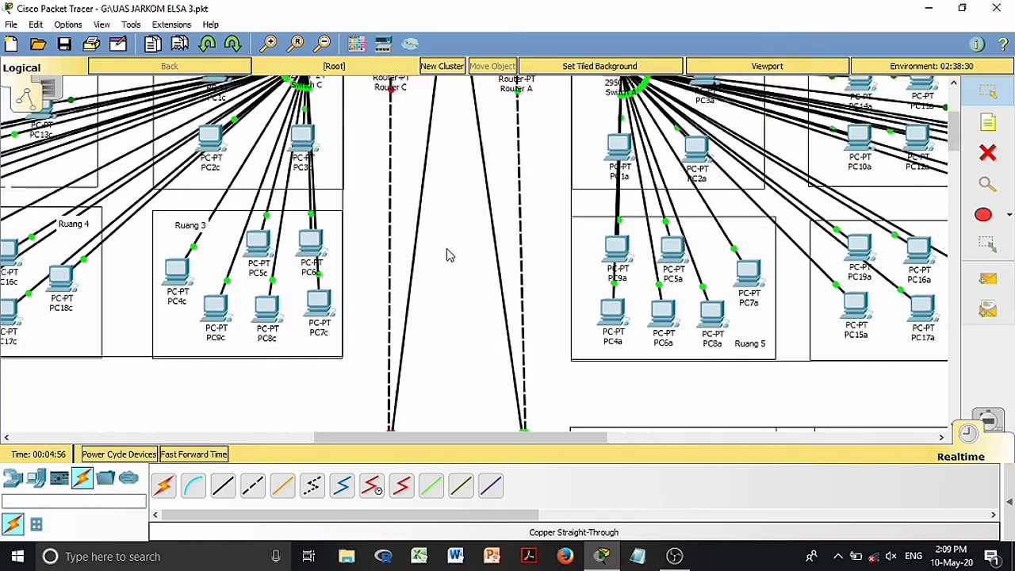
{"action": "scroll", "coordinate": [447, 254], "scroll_direction": "down", "scroll_amount": 5}
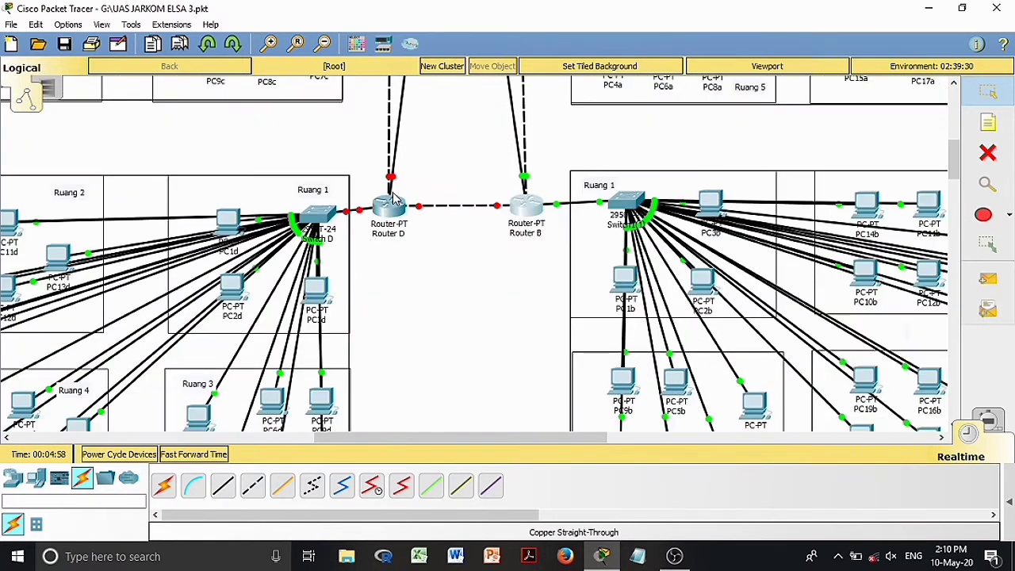
{"action": "mouse_move", "coordinate": [386, 215]}
{"action": "left_mouse_down"}
{"action": "mouse_move", "coordinate": [409, 199]}
{"action": "mouse_move", "coordinate": [400, 208]}
{"action": "left_mouse_up"}
{"action": "left_click", "coordinate": [399, 208]}
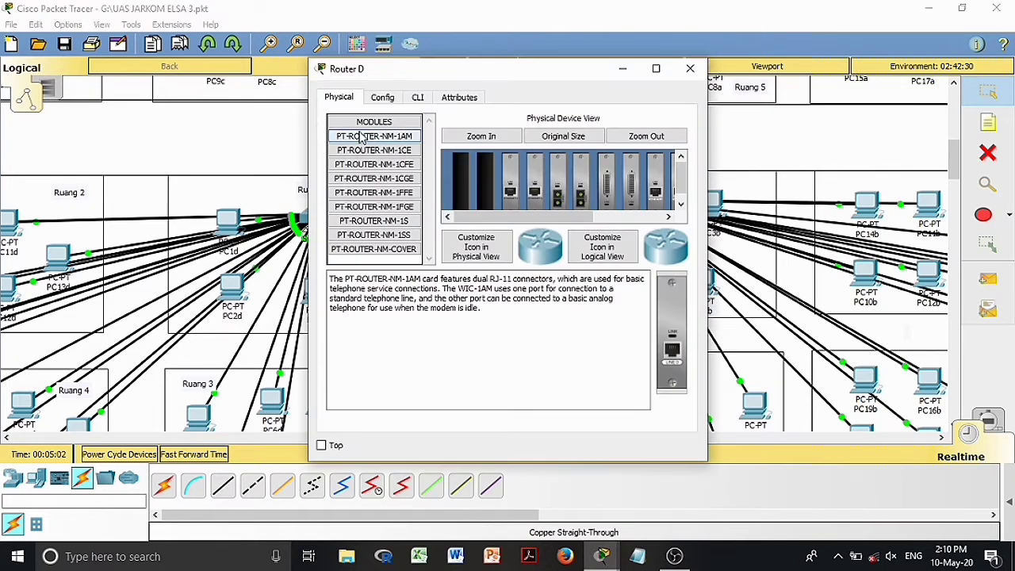
{"action": "left_click", "coordinate": [387, 98]}
{"action": "left_click", "coordinate": [389, 222]}
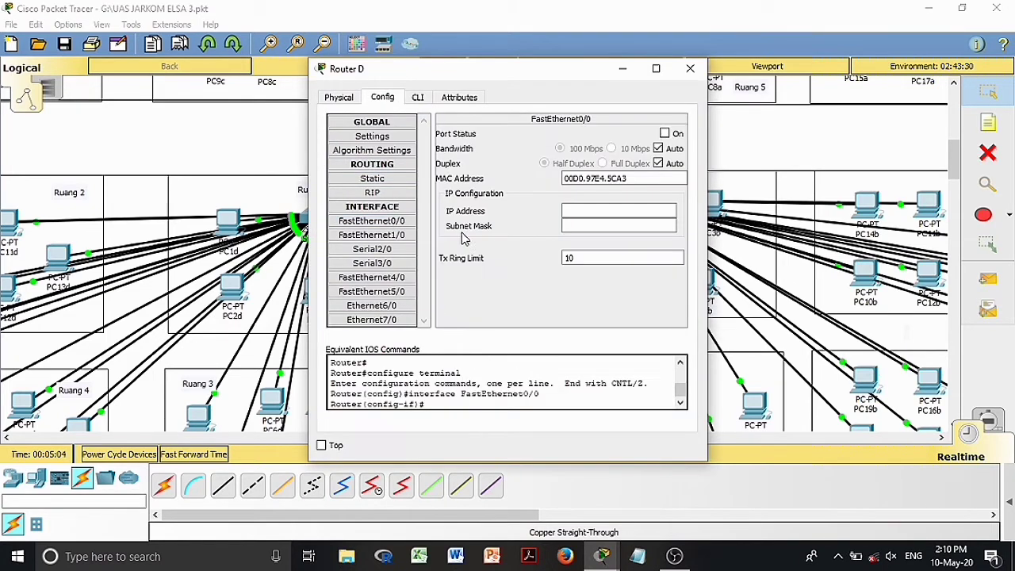
{"action": "left_click", "coordinate": [576, 212]}
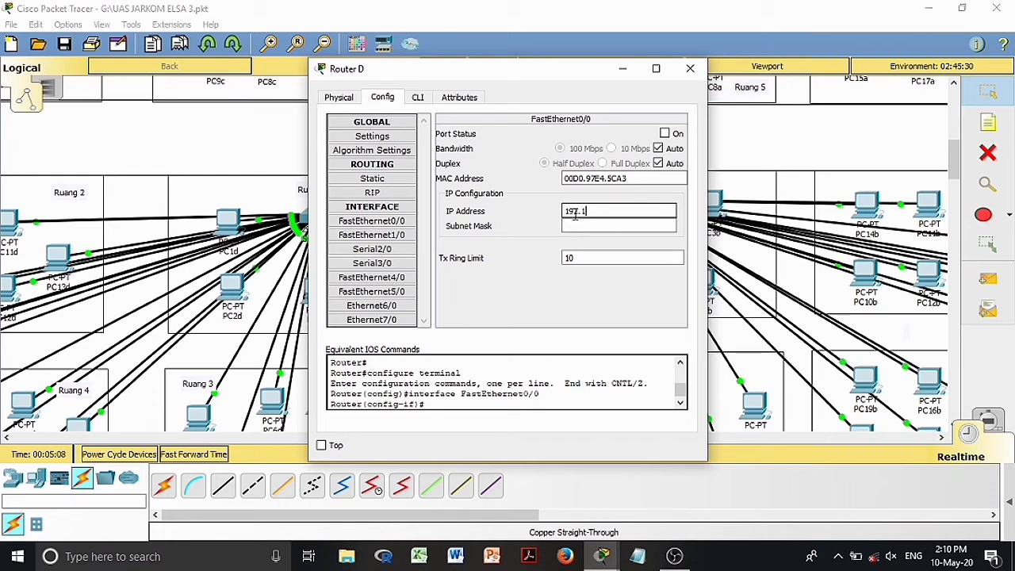
{"action": "type", "text": "192.168.2.40"}
{"action": "key", "text": "Tab"}
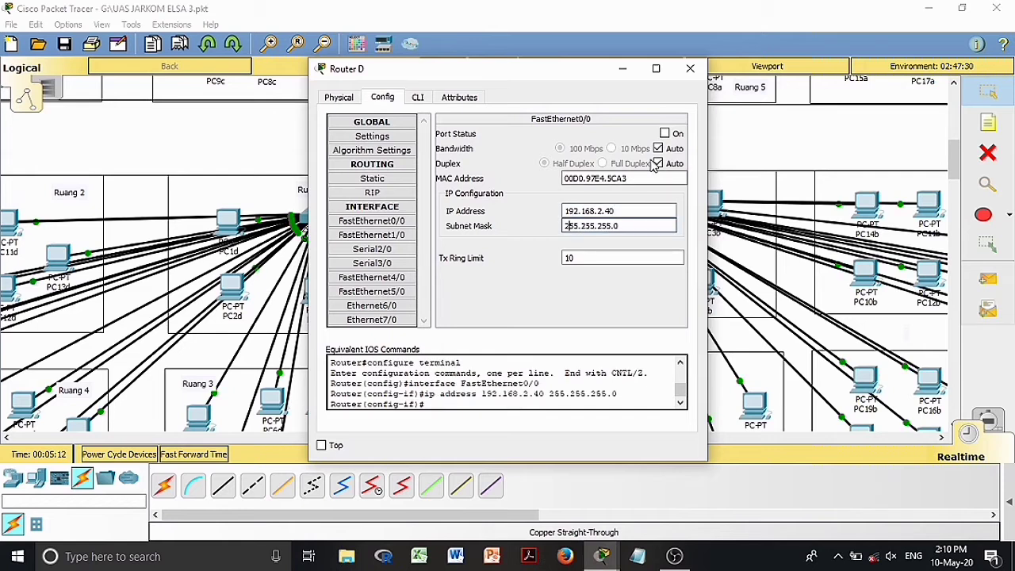
{"action": "left_click", "coordinate": [666, 134]}
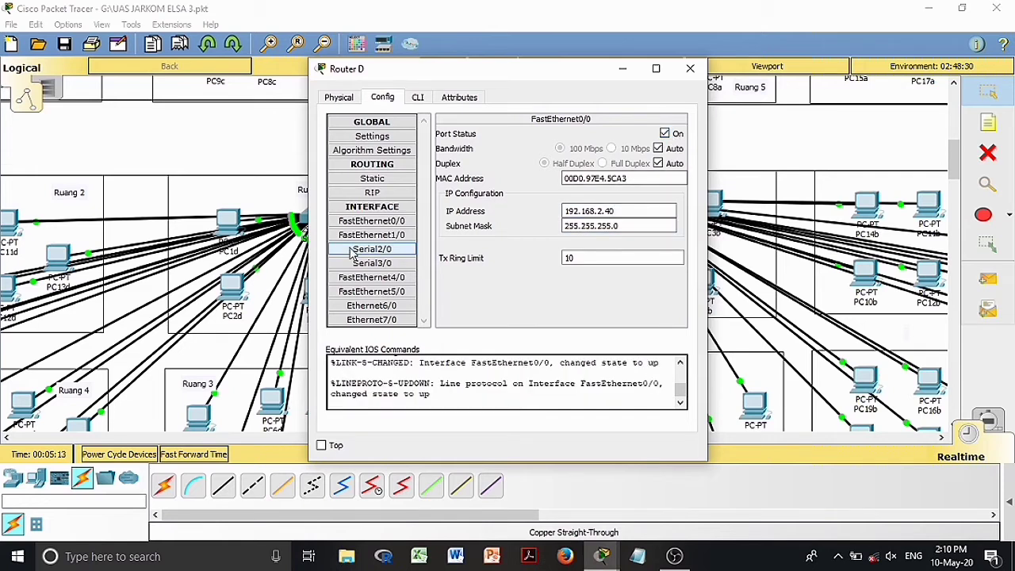
- Configure Router D's FastEthernet1/0 with IP address 192.168.3.10 and subnet mask 255.255.255.0, and turn the port on
{"action": "left_click", "coordinate": [369, 235]}
{"action": "left_click", "coordinate": [578, 211]}
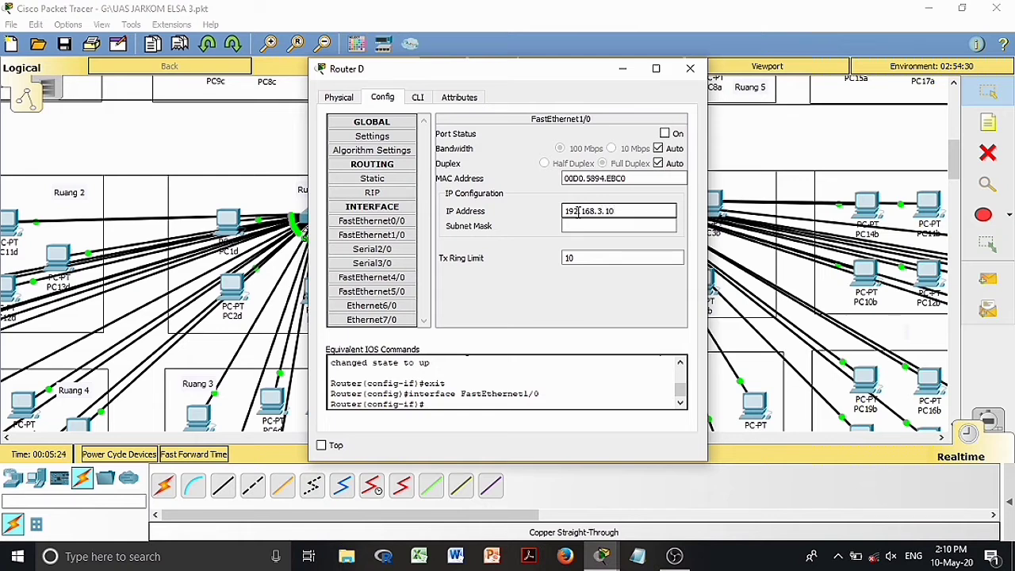
{"action": "left_click", "coordinate": [583, 226]}
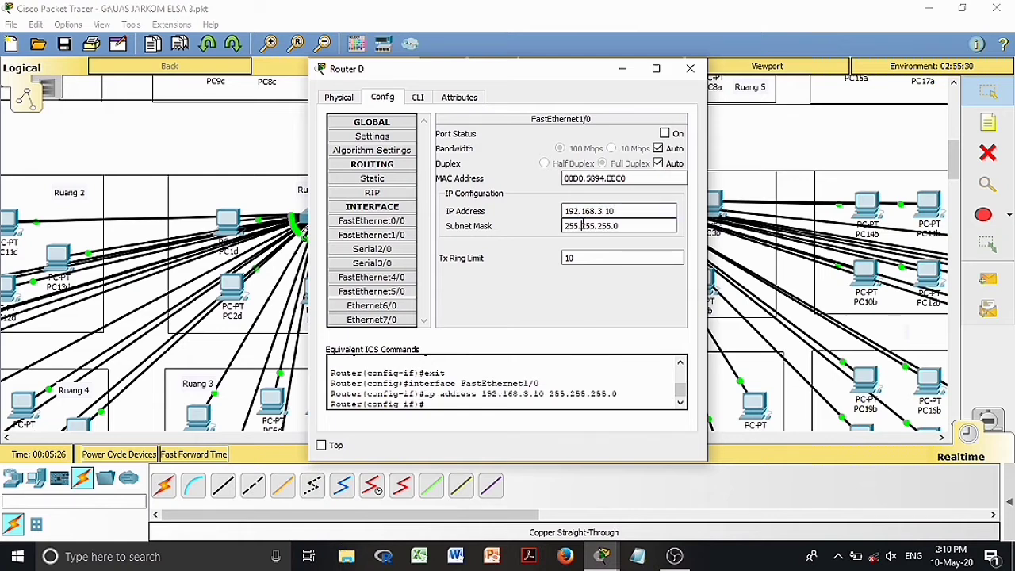
{"action": "left_click", "coordinate": [664, 134]}
- Configure Router D's Ethernet6/0 with IP address 12.16.1.2 and subnet mask 255.0.0.0, and turn the port on
{"action": "left_click", "coordinate": [371, 305]}
{"action": "left_click", "coordinate": [598, 211]}
{"action": "type", "text": "12"}
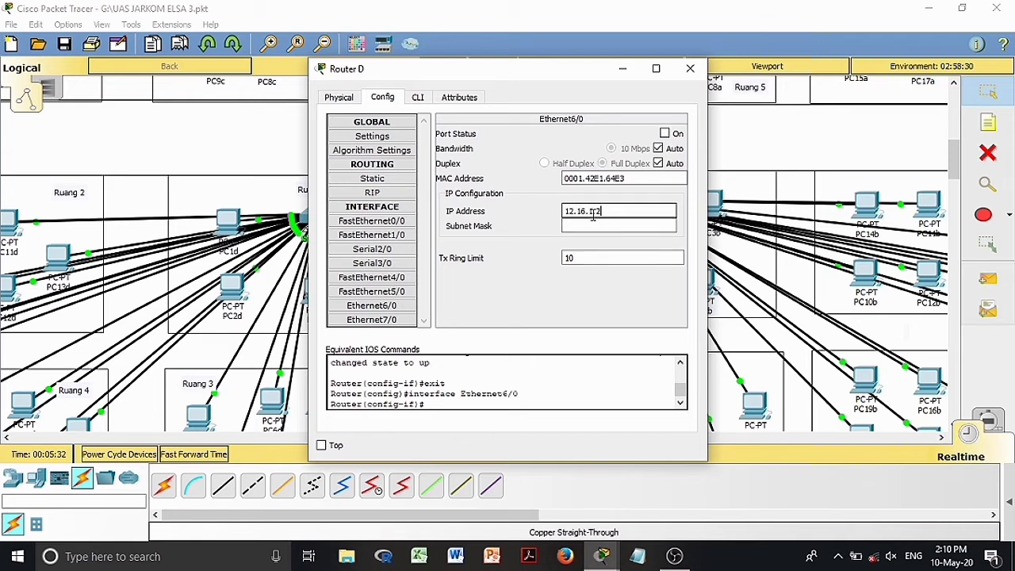
{"action": "type", "text": ".16.1.2"}
{"action": "key", "text": "Tab"}
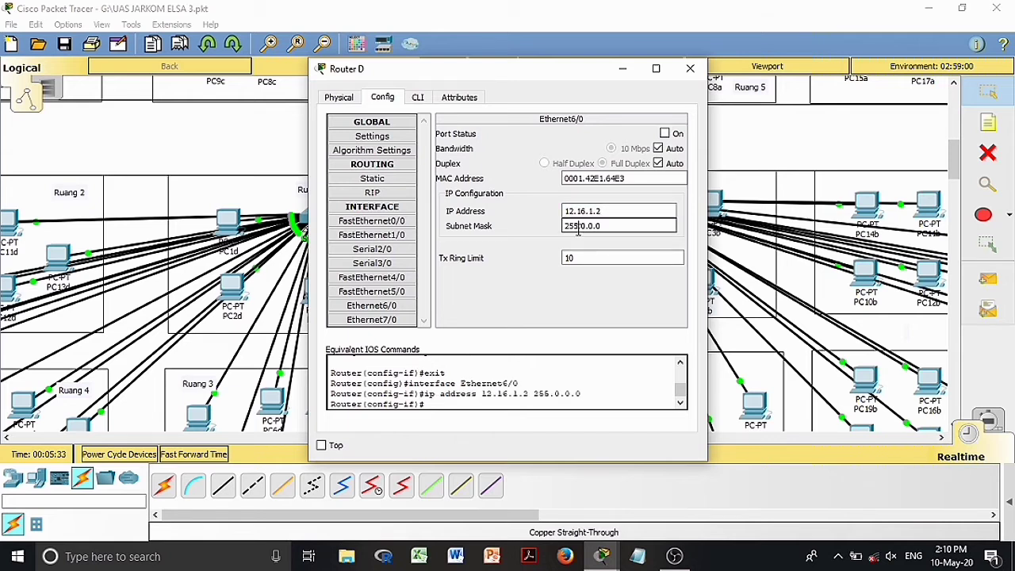
{"action": "left_click", "coordinate": [664, 133]}
- Configure Router D's Ethernet7/0 with IP address 10.0.0.10 and subnet mask 255.0.0.0, and turn the port on
{"action": "left_click", "coordinate": [393, 324]}
{"action": "left_click", "coordinate": [564, 211]}
{"action": "type", "text": "10.0.0.10"}
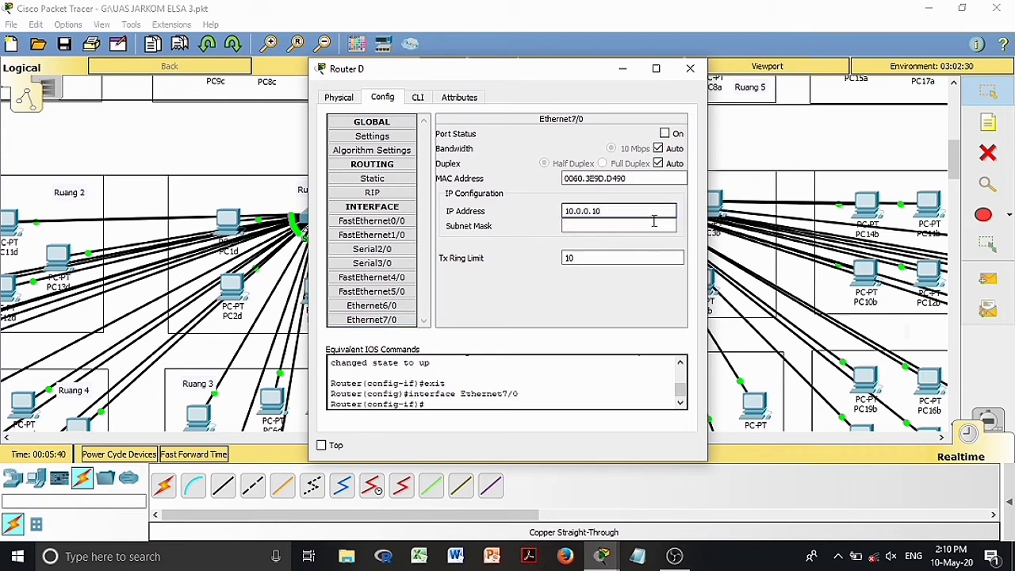
{"action": "key", "text": "Tab"}
{"action": "left_click", "coordinate": [665, 133]}
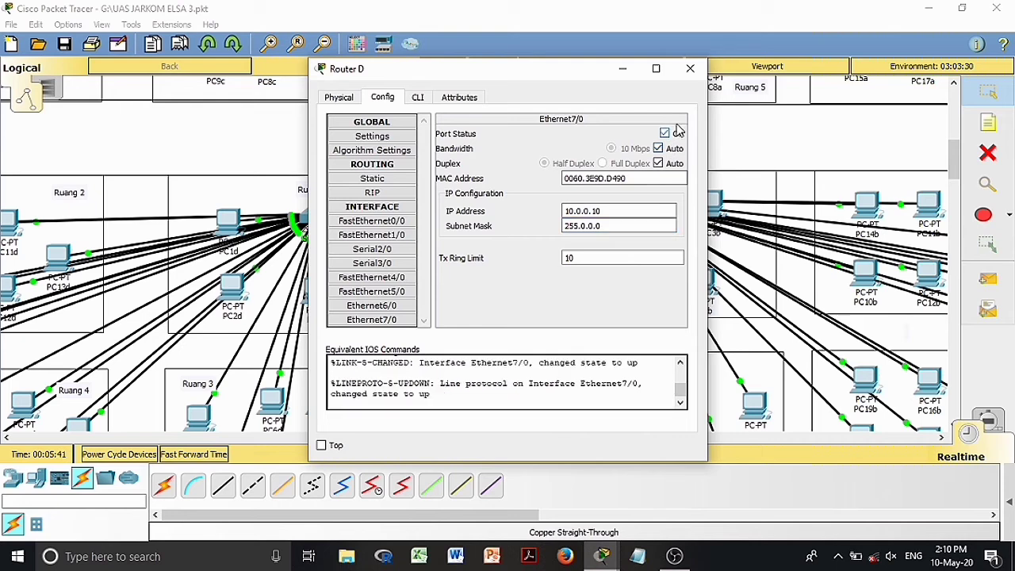
{"action": "left_click", "coordinate": [690, 69]}
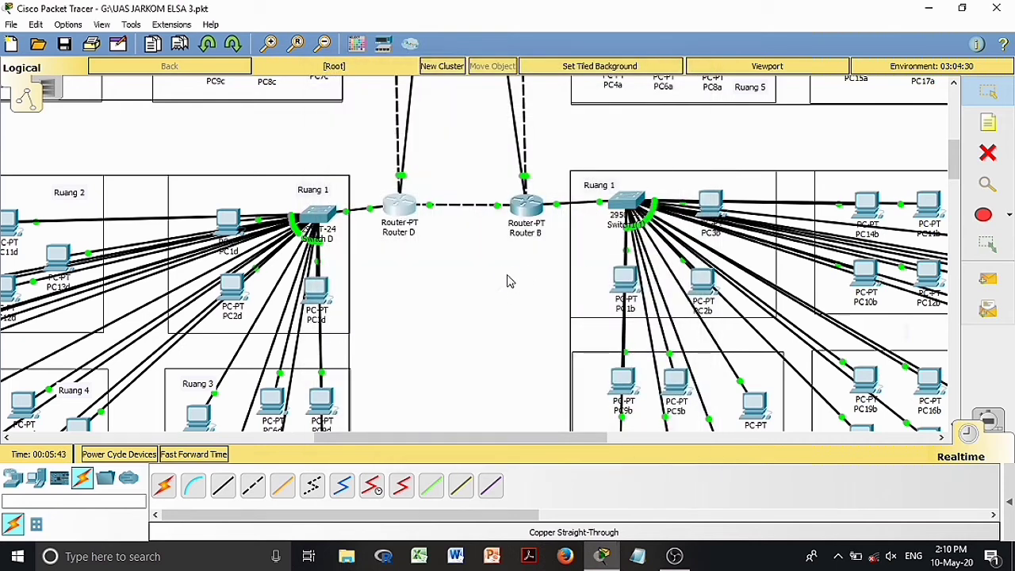
- Load the server's home page at 10.0.0.15 in PC1c's web browser
{"action": "scroll", "coordinate": [481, 216], "scroll_direction": "up", "scroll_amount": 4}
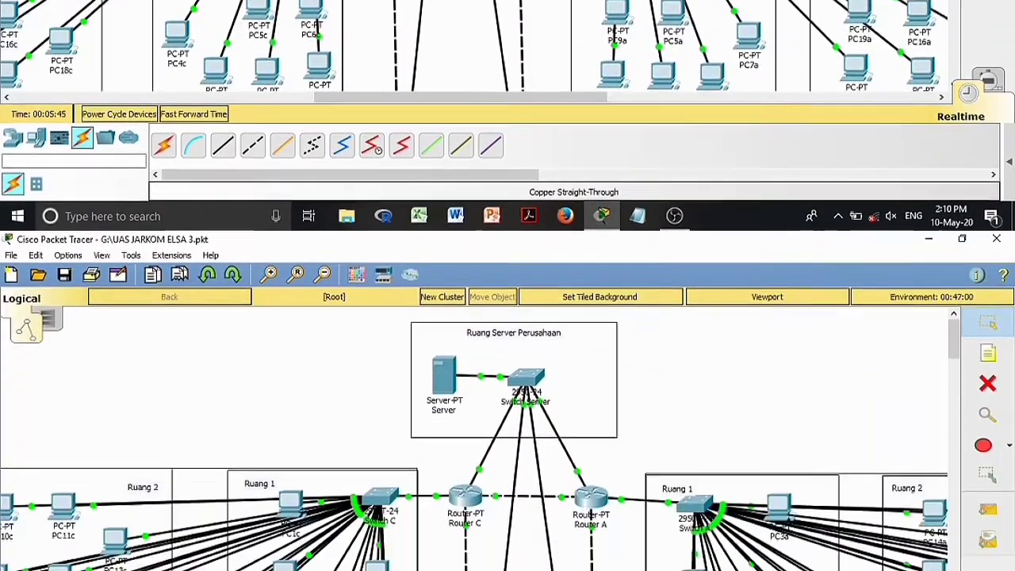
{"action": "left_click_drag", "start_coordinate": [439, 479], "coordinate": [466, 440]}
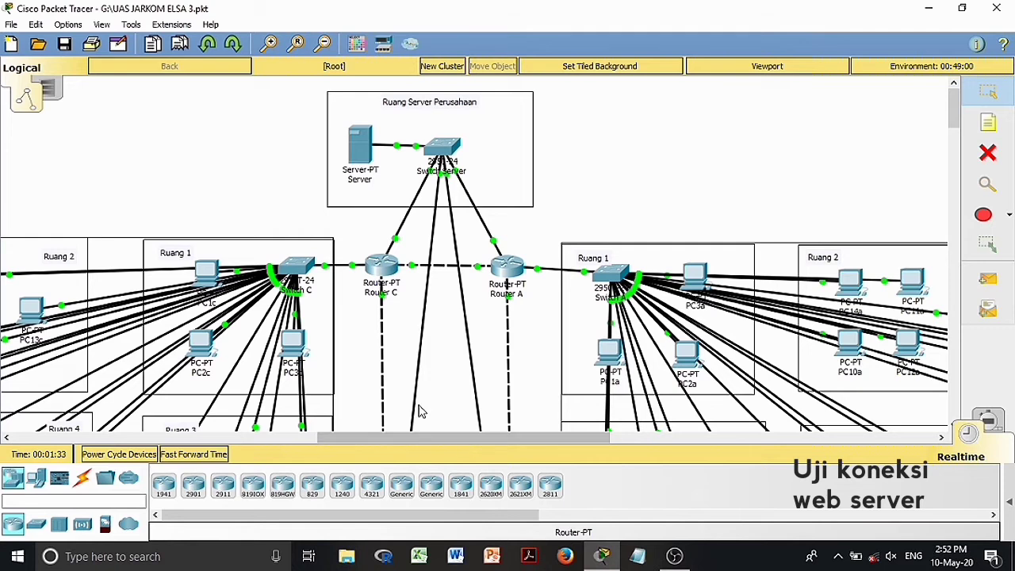
{"action": "left_click", "coordinate": [214, 279]}
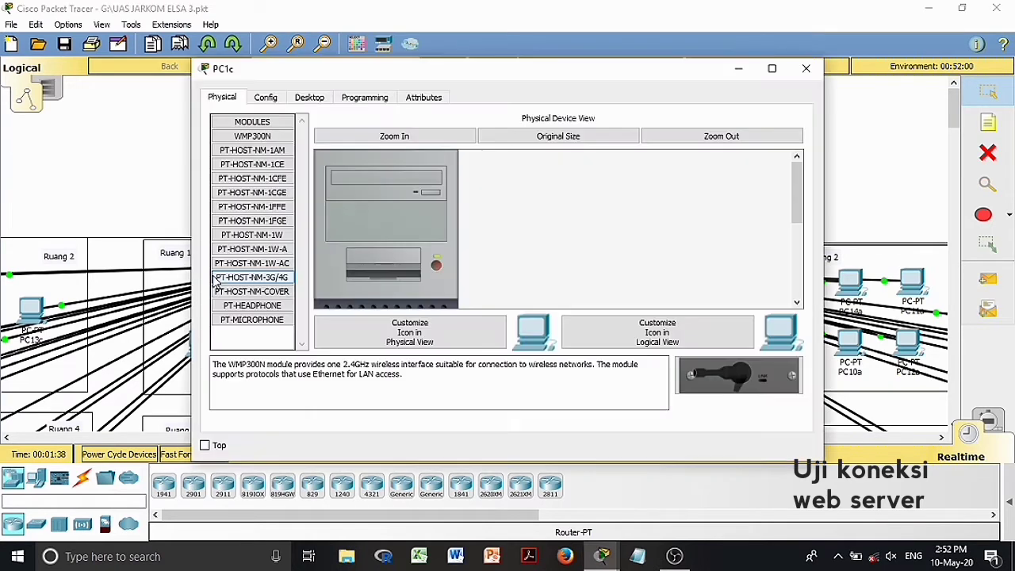
{"action": "left_click", "coordinate": [308, 99]}
{"action": "left_click", "coordinate": [721, 168]}
{"action": "left_click", "coordinate": [448, 140]}
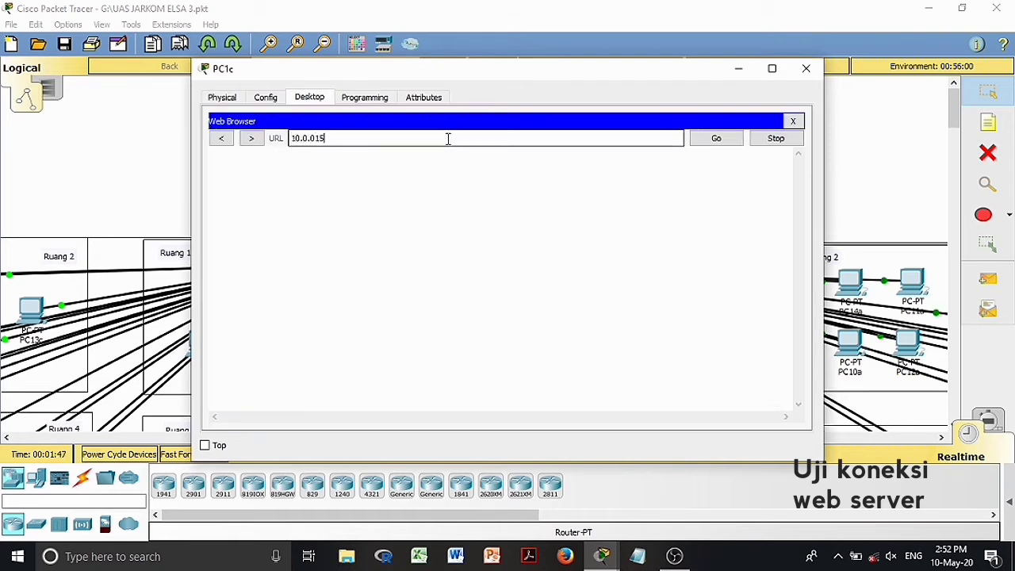
{"action": "type", "text": "10.0.015"}
{"action": "key", "text": "BackSpace"}
{"action": "key", "text": "Return"}
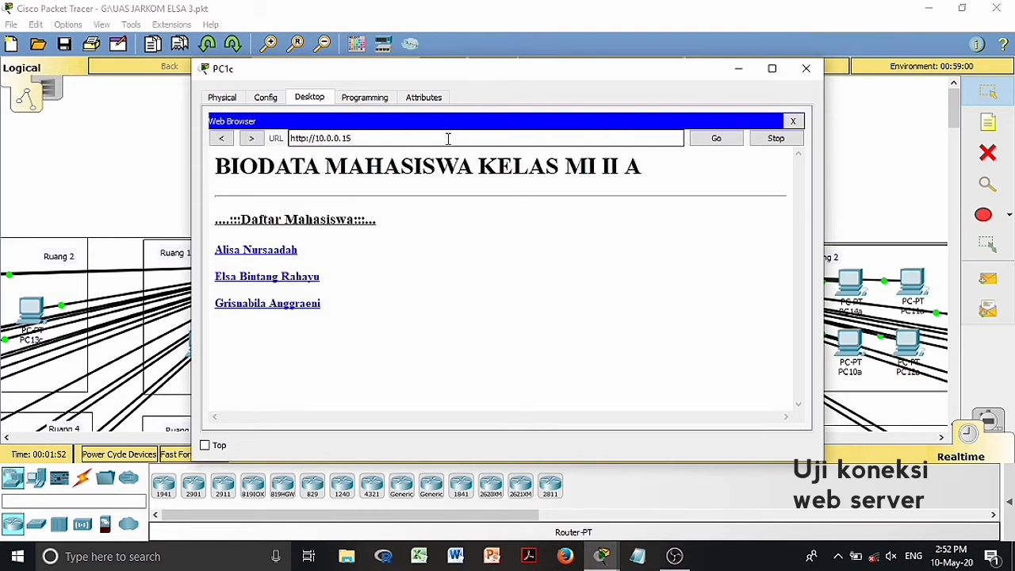
- View the biodata pages of the second, first and third students in the list, returning to the home page between them
{"action": "left_click", "coordinate": [295, 289]}
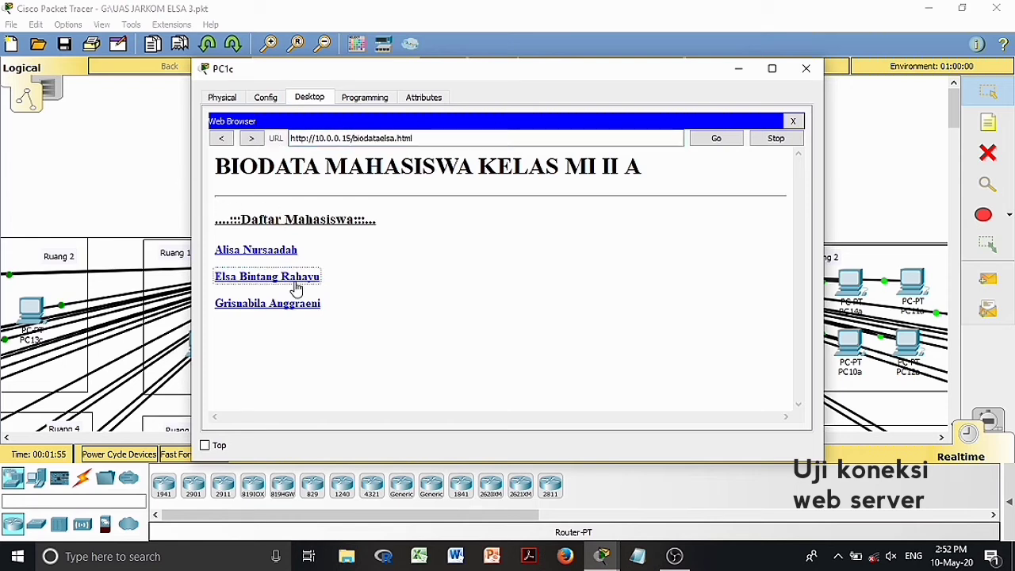
{"action": "left_click", "coordinate": [221, 138]}
{"action": "left_click", "coordinate": [272, 252]}
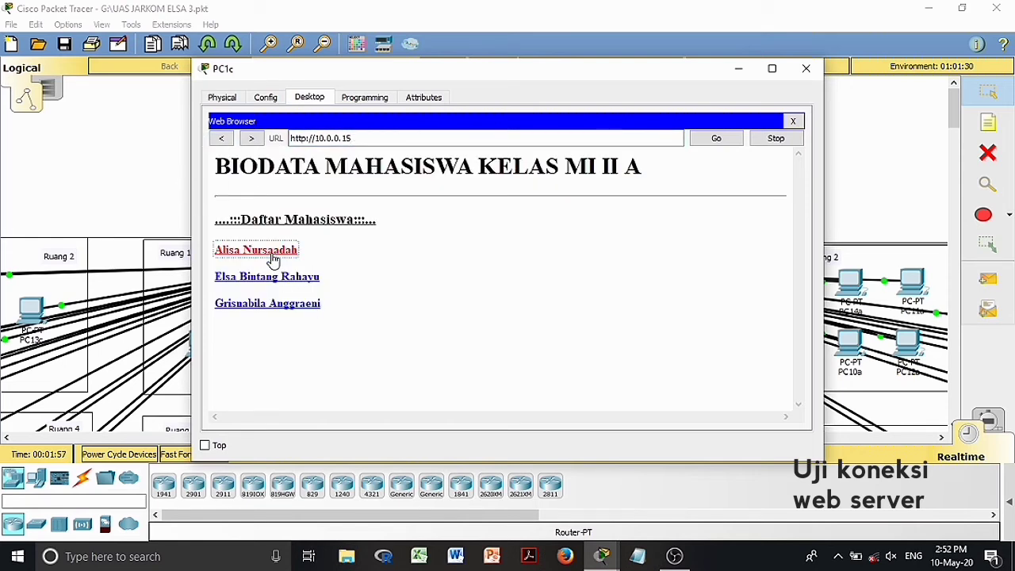
{"action": "left_click", "coordinate": [221, 138]}
{"action": "left_click", "coordinate": [256, 304]}
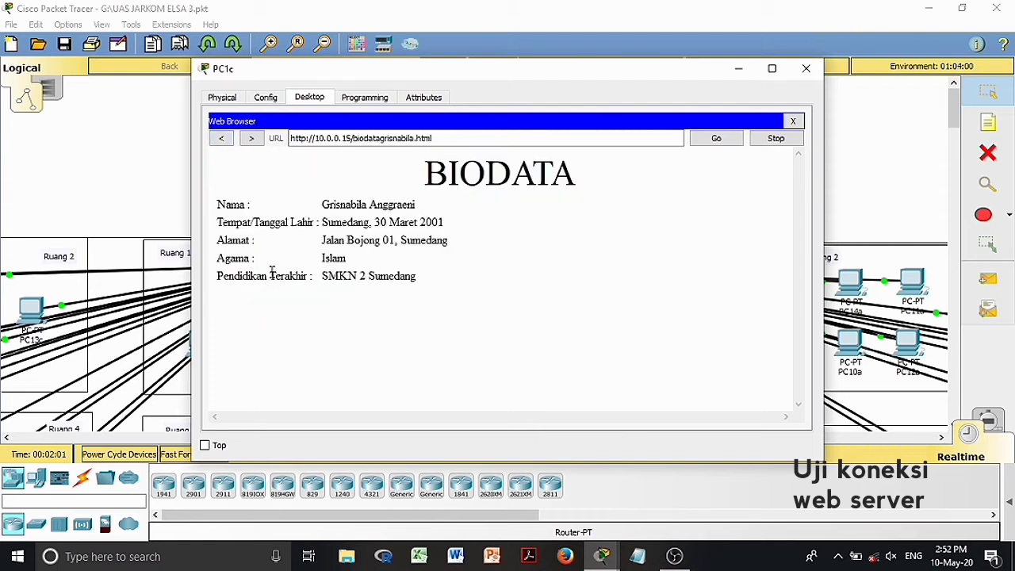
- Load the server's home page at 10.0.0.15 in PC10a's web browser and view the first student's biodata page
{"action": "left_click", "coordinate": [805, 69]}
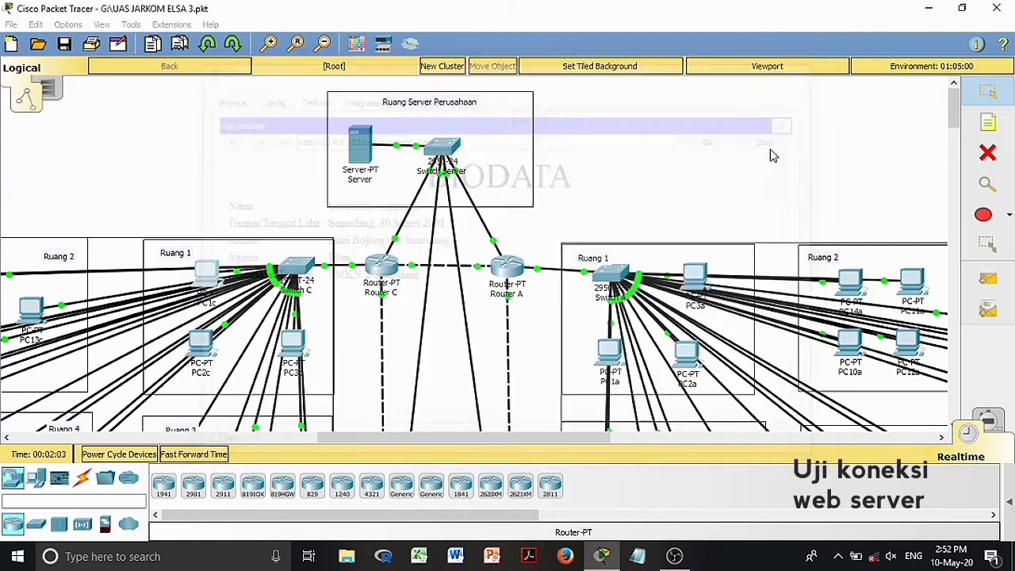
{"action": "left_click", "coordinate": [850, 345]}
{"action": "left_click", "coordinate": [309, 97]}
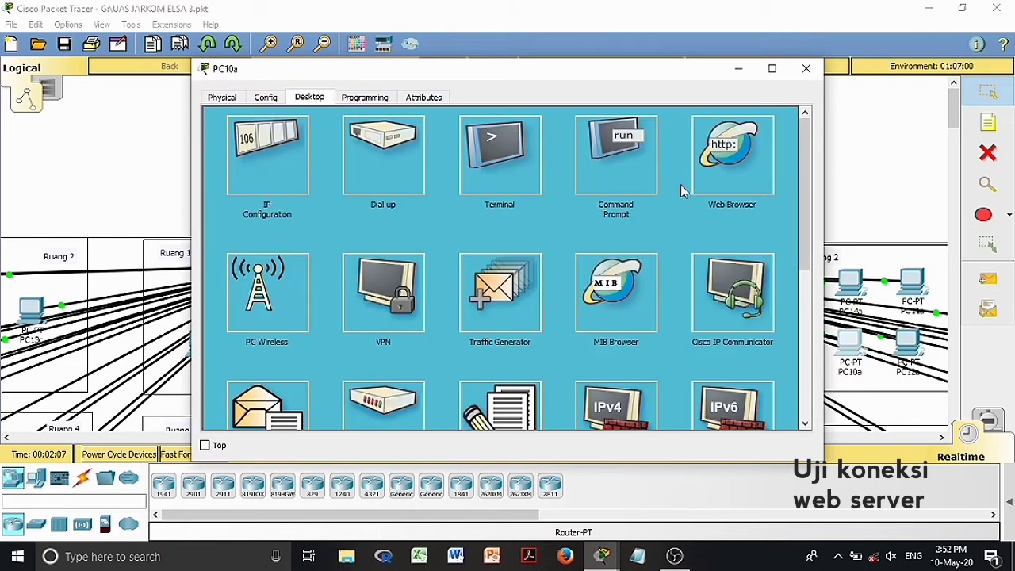
{"action": "left_click", "coordinate": [702, 178]}
{"action": "type", "text": "10.0.0."}
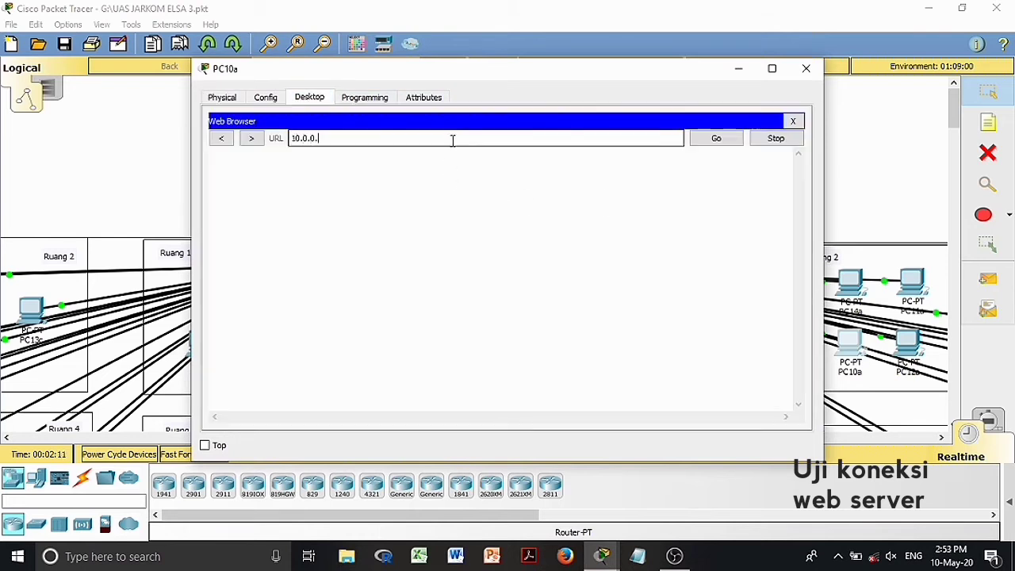
{"action": "type", "text": "15"}
{"action": "key", "text": "Return"}
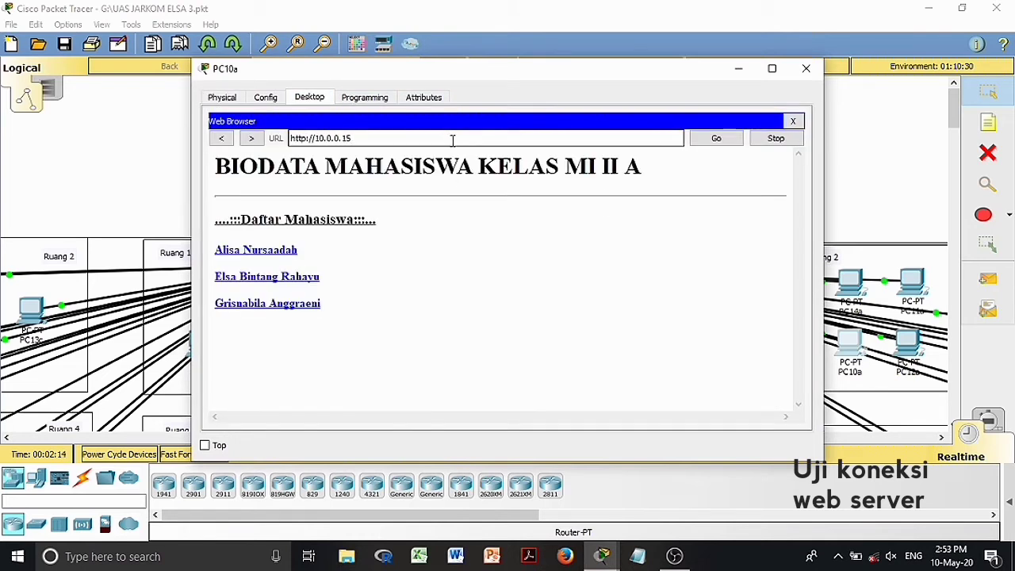
{"action": "left_click", "coordinate": [268, 255]}
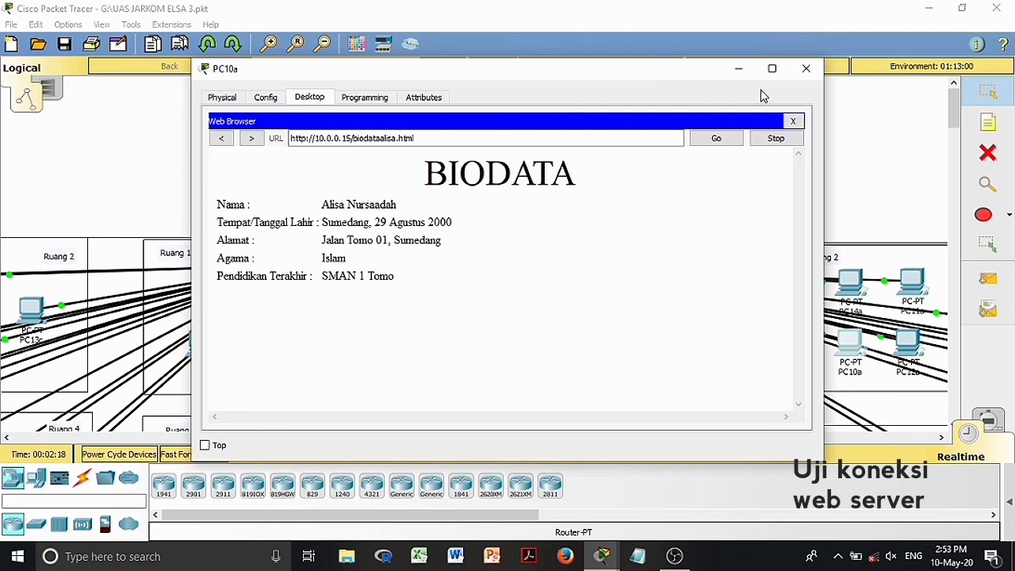
{"action": "left_click", "coordinate": [805, 69]}
- Load the server's home page at 10.0.0.15 in PC6d's web browser and view the second student's biodata page
{"action": "scroll", "coordinate": [591, 296], "scroll_direction": "down", "scroll_amount": 3}
{"action": "scroll", "coordinate": [591, 293], "scroll_direction": "down", "scroll_amount": 4}
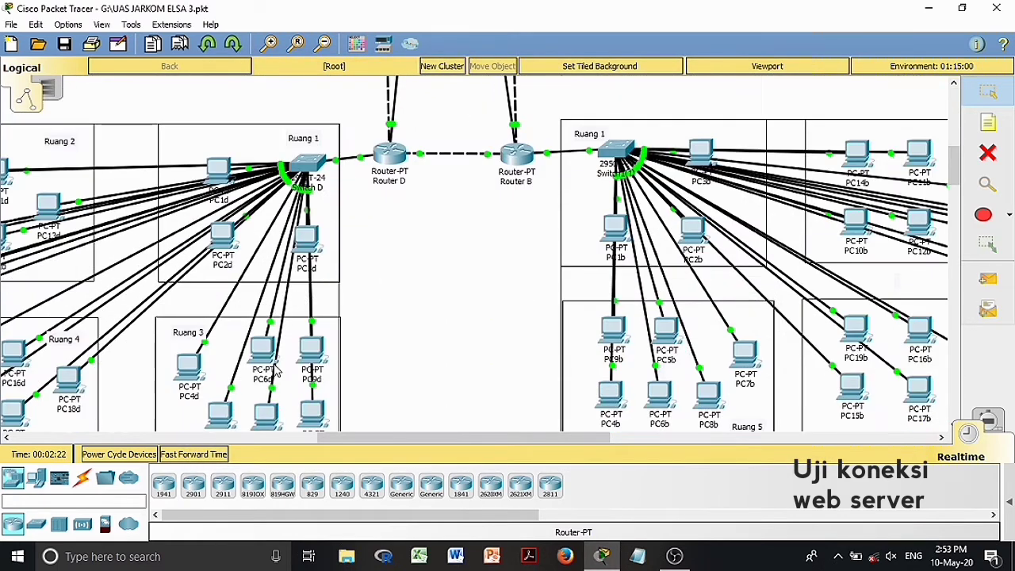
{"action": "left_click", "coordinate": [260, 354]}
{"action": "left_click", "coordinate": [309, 97]}
{"action": "left_click", "coordinate": [734, 162]}
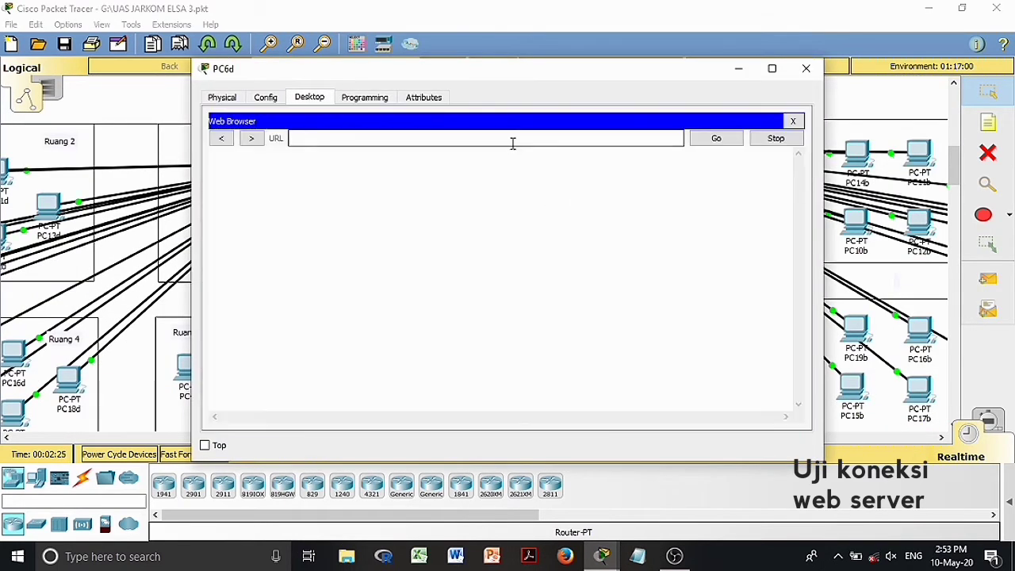
{"action": "type", "text": "10.0.0.15"}
{"action": "left_click", "coordinate": [718, 138]}
{"action": "left_click", "coordinate": [297, 279]}
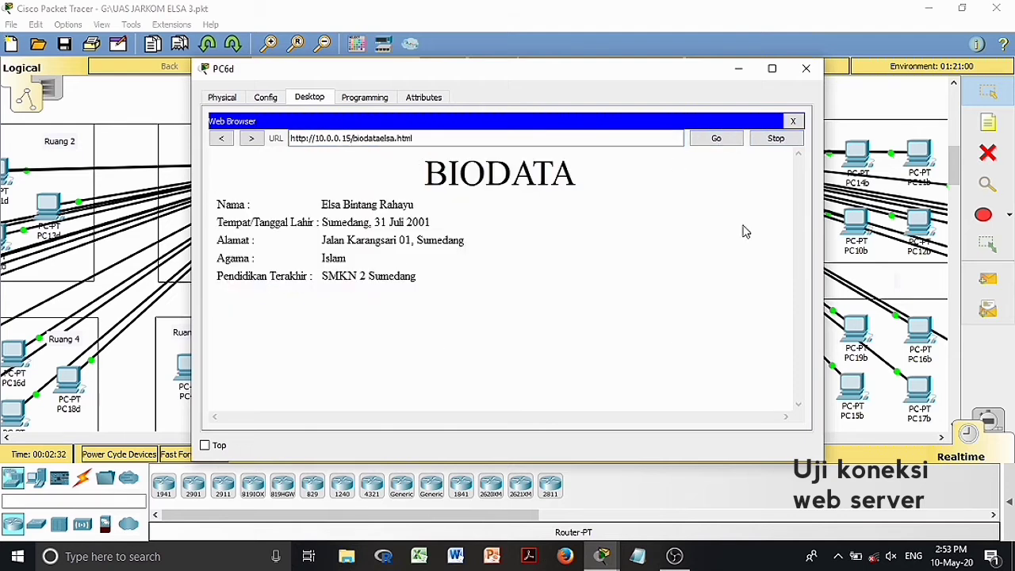
{"action": "left_click", "coordinate": [806, 68]}
- Load the server's home page at 10.0.0.15 in PC15b's web browser and follow the first student's link
{"action": "left_click", "coordinate": [852, 389]}
{"action": "left_click", "coordinate": [310, 96]}
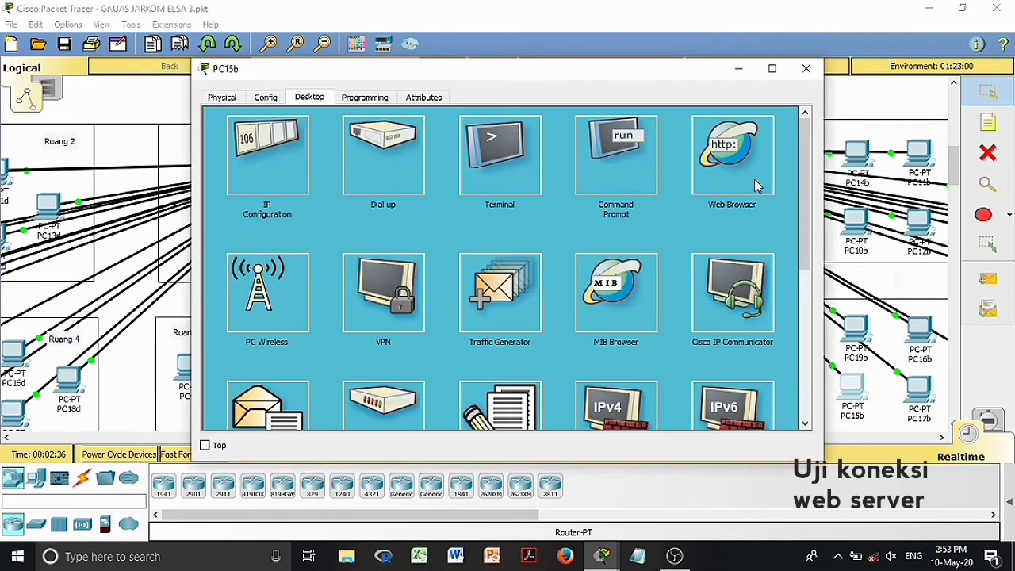
{"action": "left_click", "coordinate": [738, 171]}
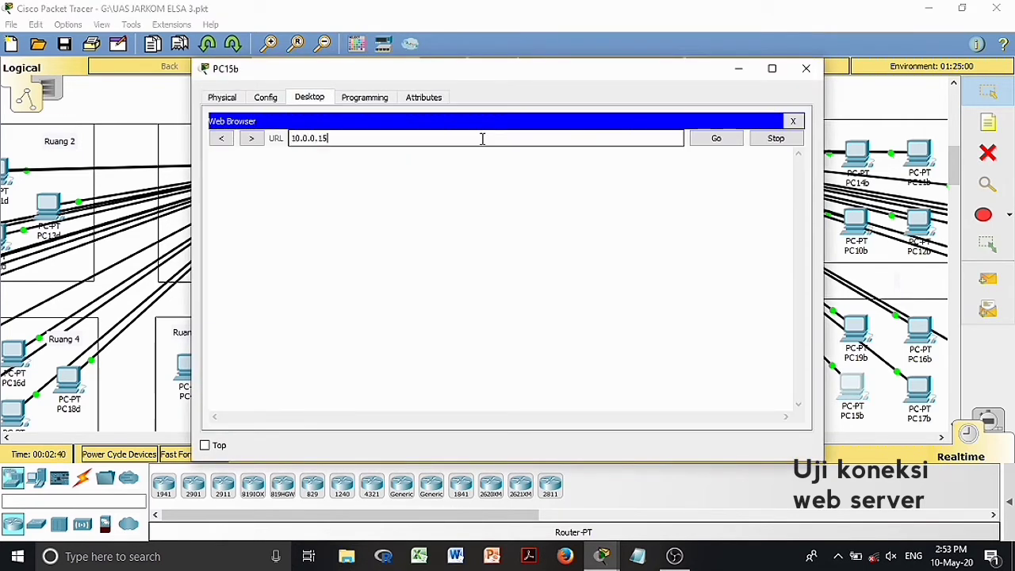
{"action": "left_click", "coordinate": [716, 140]}
{"action": "left_click", "coordinate": [255, 250]}
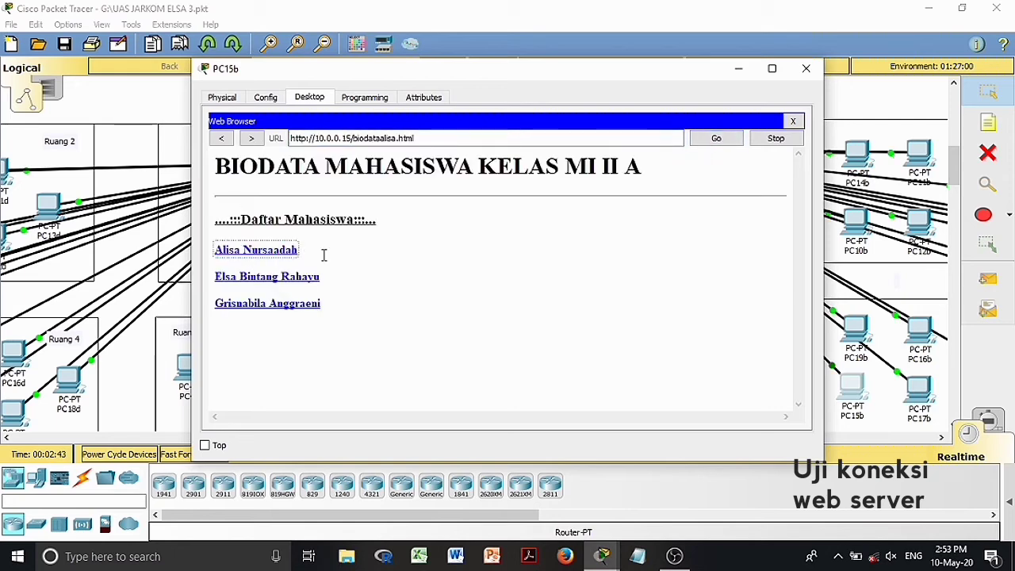
{"action": "left_click", "coordinate": [806, 68]}
- Ping 192.19.1.10 from PC1c's command prompt to test the connection within the same building
{"action": "scroll", "coordinate": [544, 254], "scroll_direction": "up", "scroll_amount": 3}
{"action": "scroll", "coordinate": [544, 253], "scroll_direction": "down", "scroll_amount": 3}
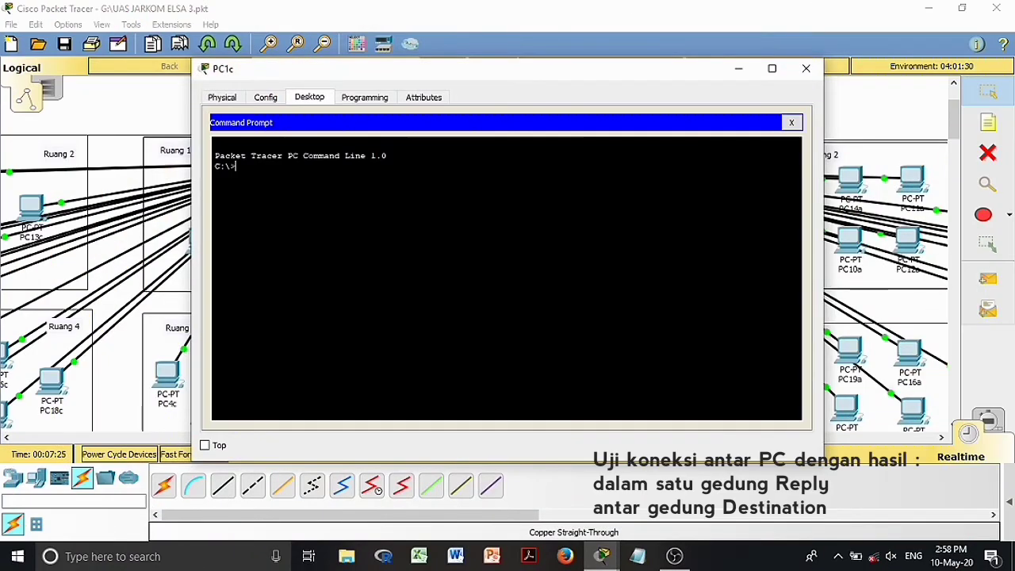
{"action": "type", "text": "ping 192.19.1.10"}
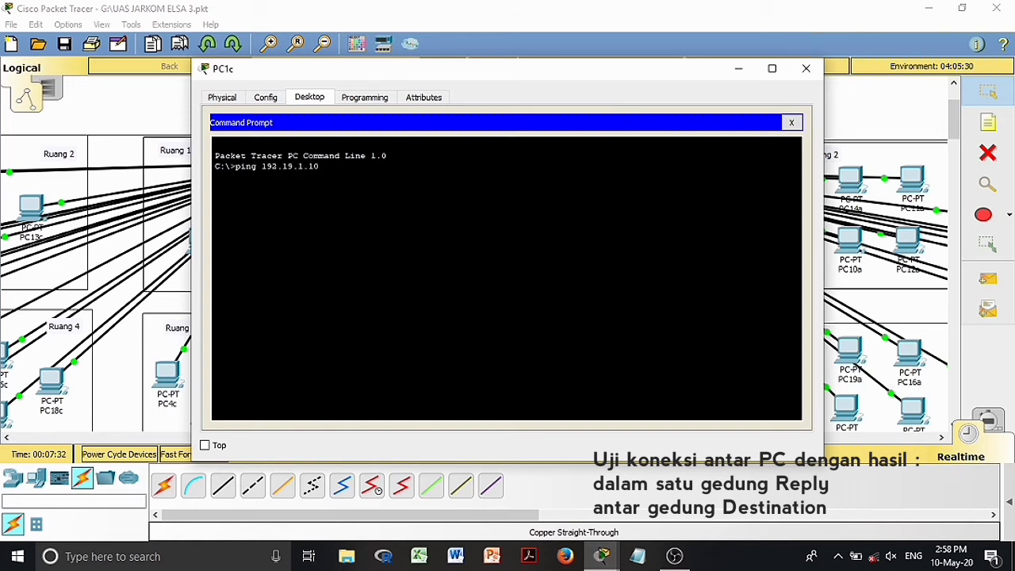
{"action": "key", "text": "Return"}
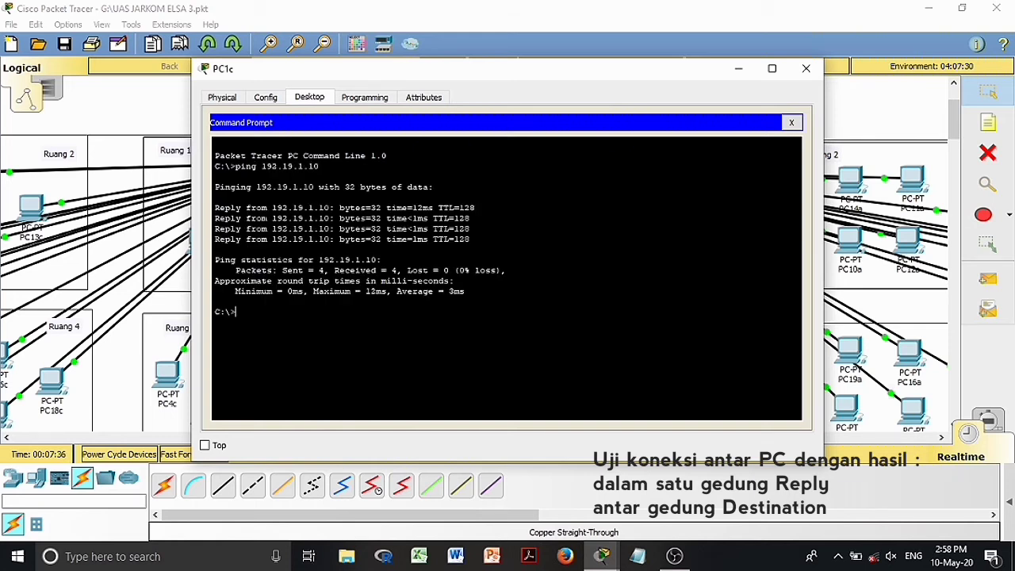
{"action": "left_click_drag", "start_coordinate": [214, 208], "coordinate": [471, 239]}
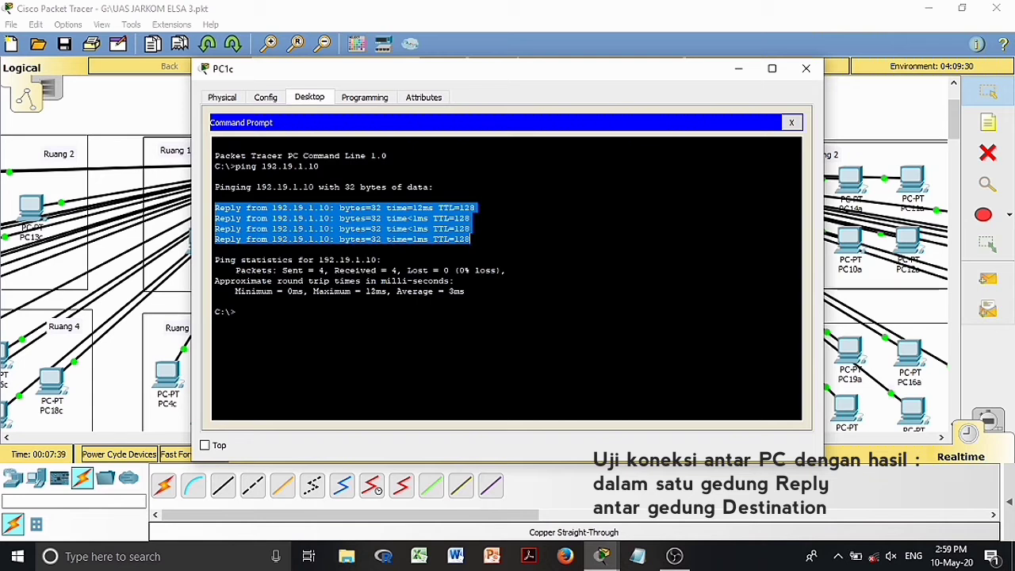
- Ping 130.30.0.10 from PC1c's command prompt to test the connection to another building, and examine the replies
{"action": "left_click", "coordinate": [236, 311]}
{"action": "type", "text": "ping 14"}
{"action": "key", "text": "BackSpace"}
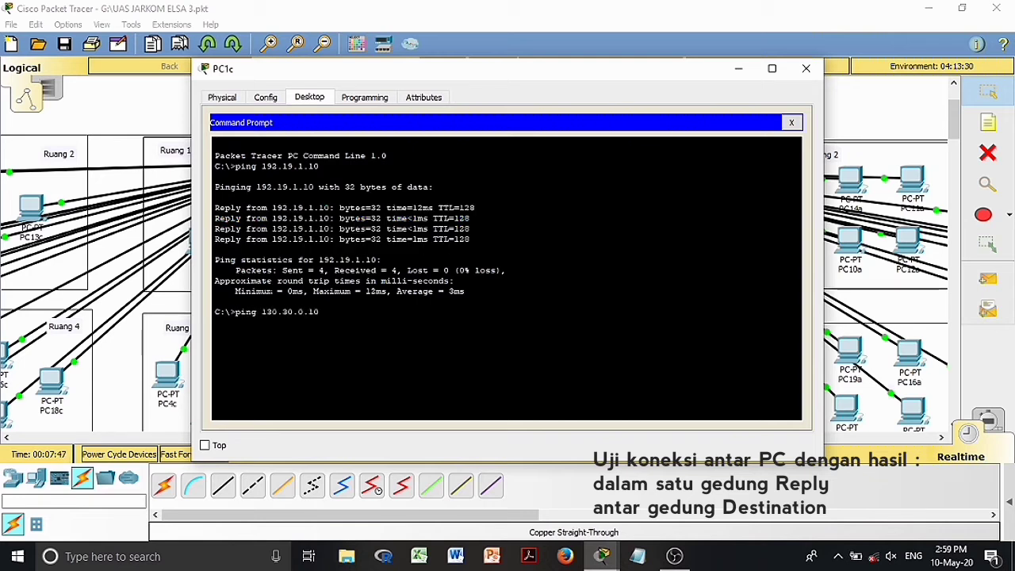
{"action": "key", "text": "Return"}
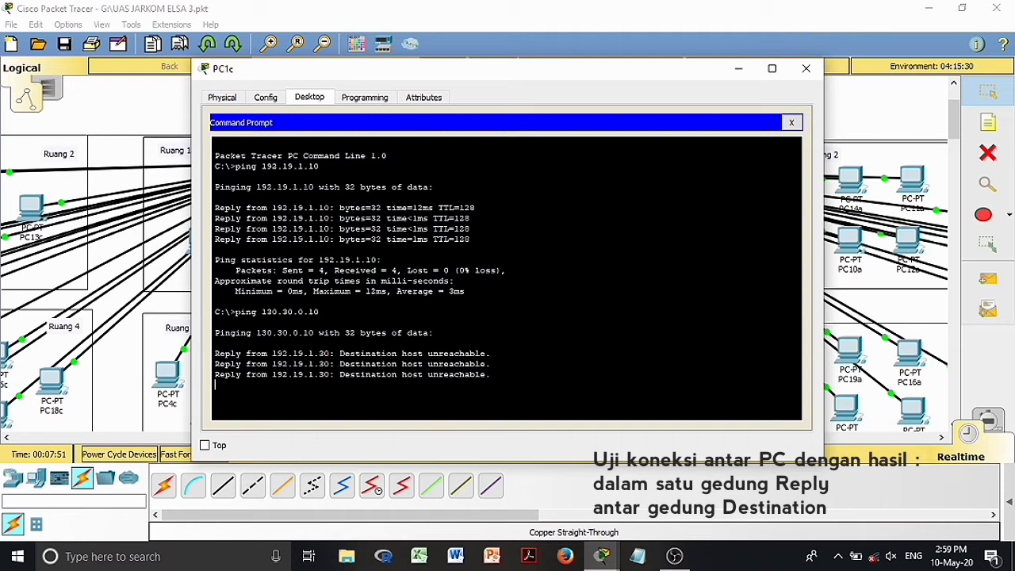
{"action": "left_click_drag", "start_coordinate": [235, 290], "coordinate": [319, 290]}
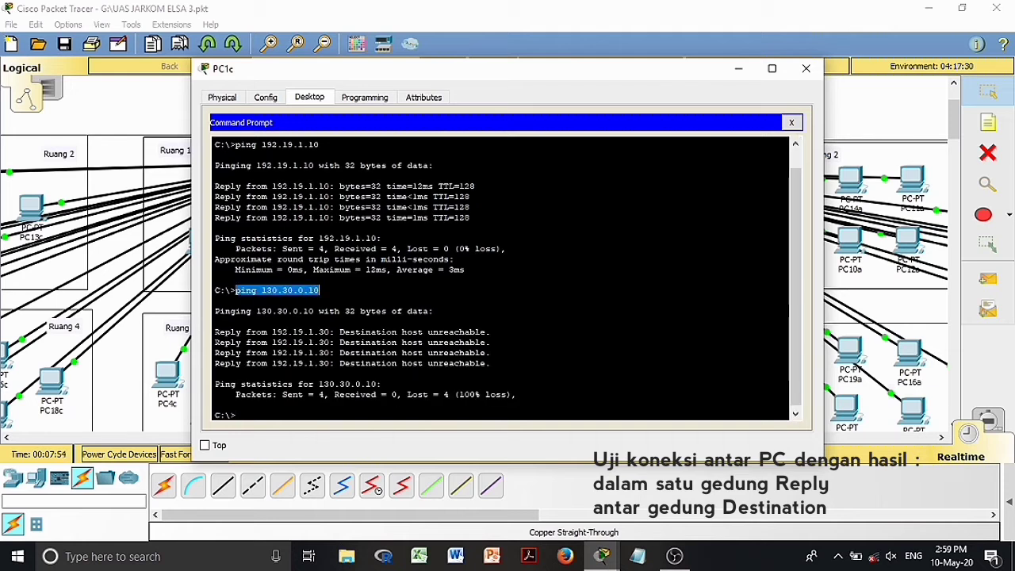
{"action": "left_click_drag", "start_coordinate": [214, 332], "coordinate": [215, 371]}
{"action": "left_click", "coordinate": [215, 371]}
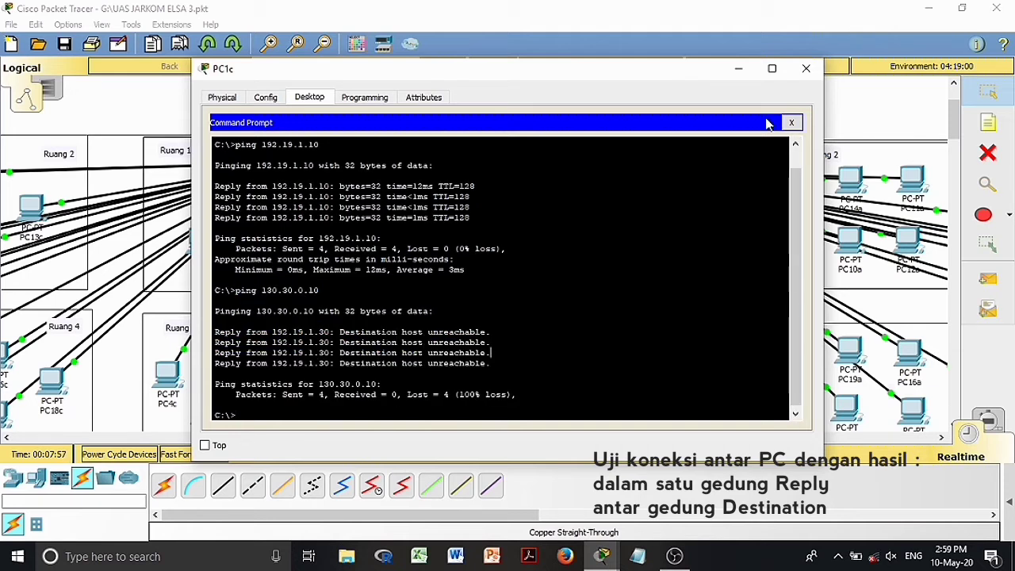
{"action": "left_click", "coordinate": [806, 68]}
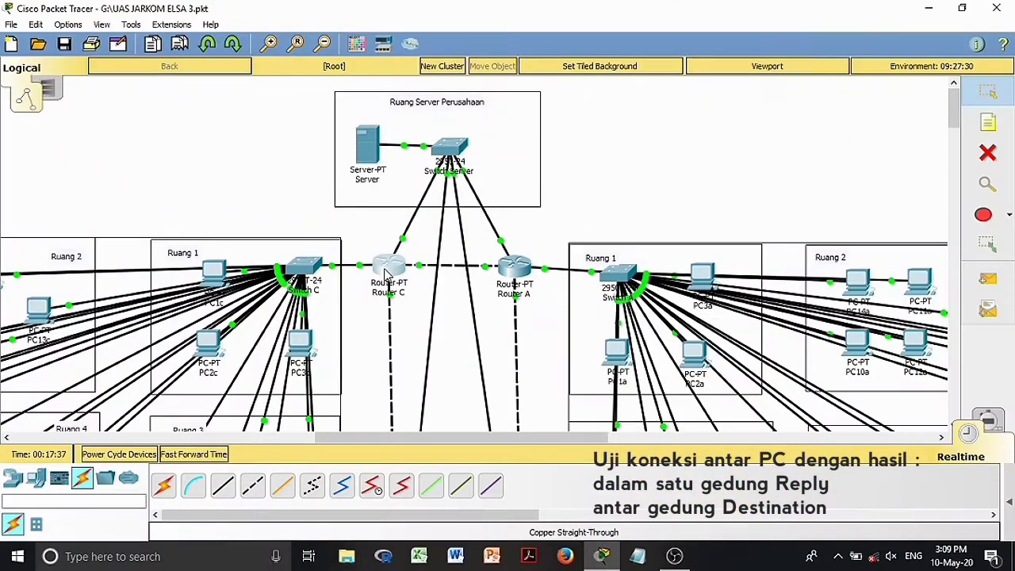
- Add the networks 192.19.1.0, 192.168.10.0 and 10.0.0.0 to Router C's RIP routing
{"action": "mouse_move", "coordinate": [385, 274]}
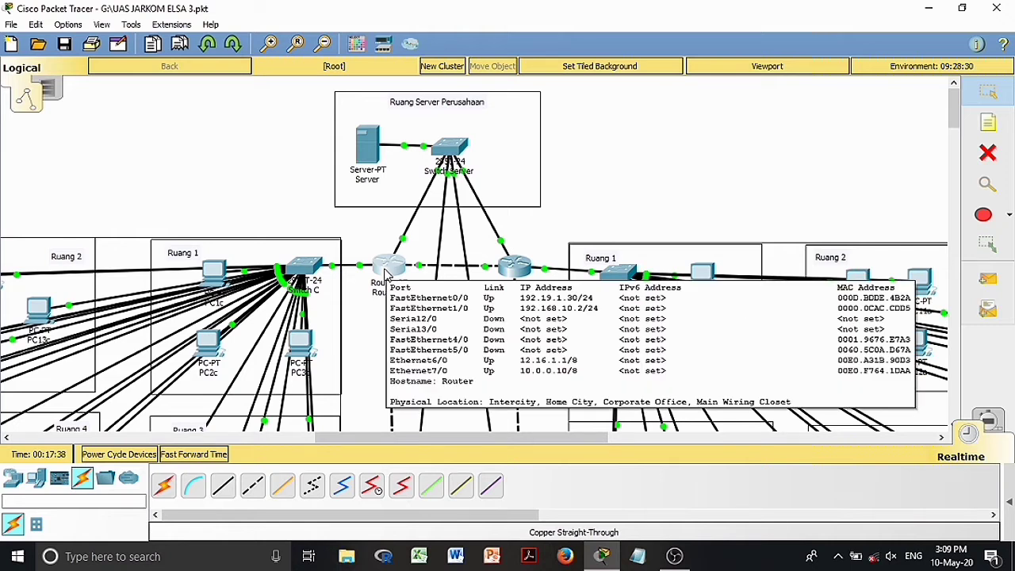
{"action": "left_click", "coordinate": [384, 273]}
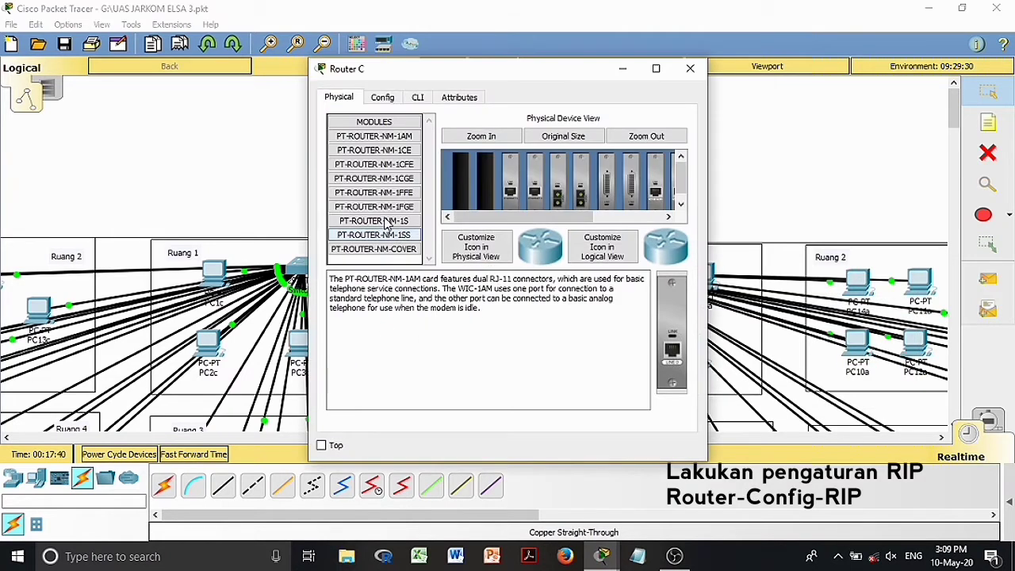
{"action": "left_click", "coordinate": [383, 99]}
{"action": "left_click", "coordinate": [372, 193]}
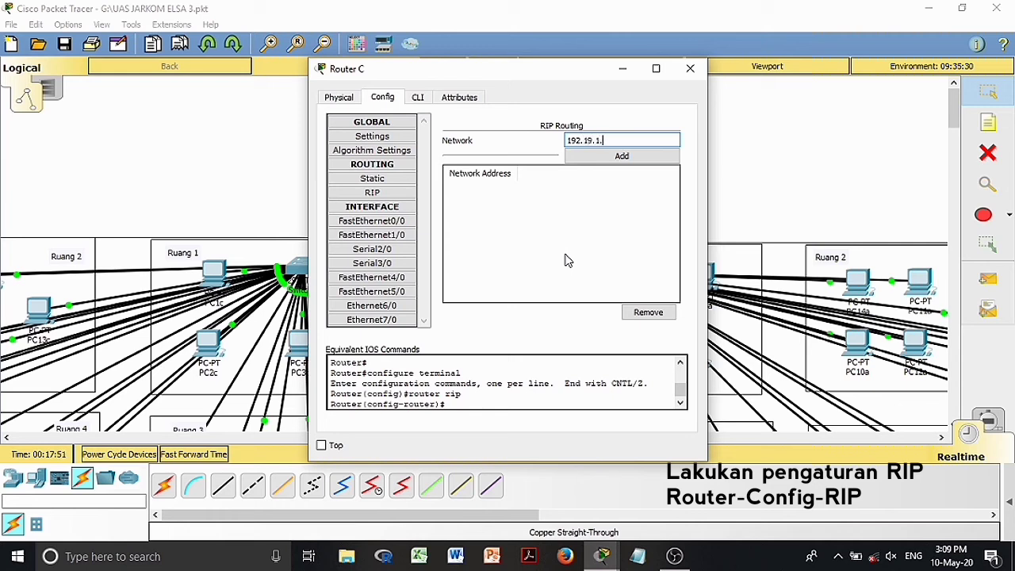
{"action": "left_click", "coordinate": [600, 154]}
{"action": "left_click", "coordinate": [596, 139]}
{"action": "type", "text": "192.168.10.0"}
{"action": "left_click", "coordinate": [621, 155]}
{"action": "type", "text": "10.0.0.0"}
{"action": "key", "text": "Return"}
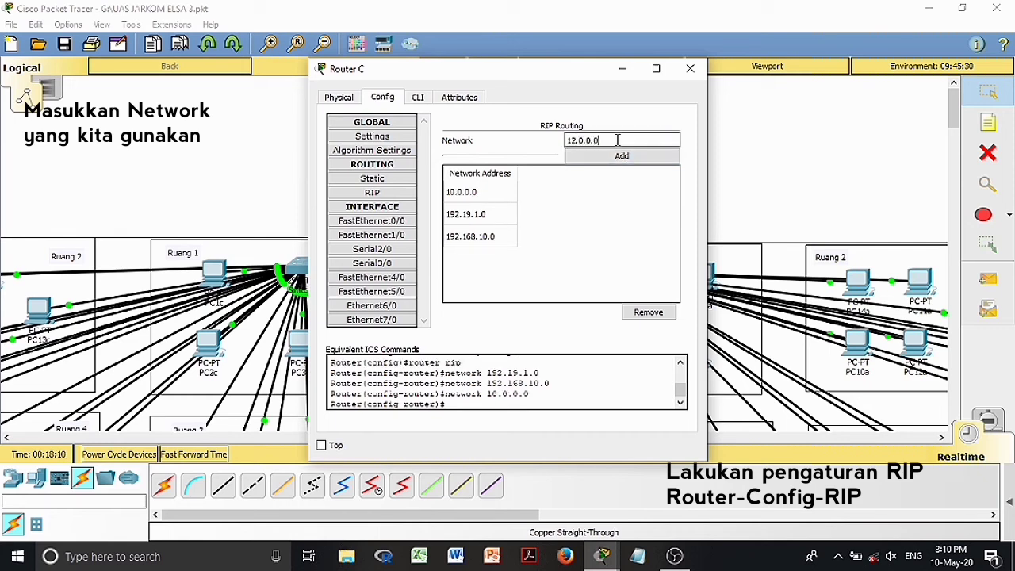
- Add the networks 12.0.0.0, 172.168.0.0 and 192.168.2.0 to Router C's RIP routing
{"action": "left_click", "coordinate": [630, 155]}
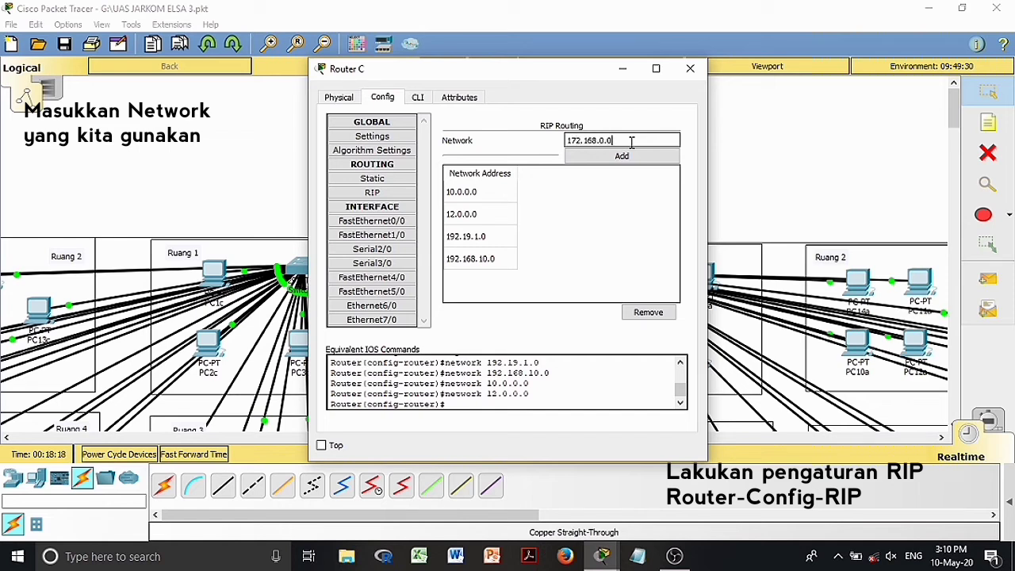
{"action": "left_click", "coordinate": [623, 155]}
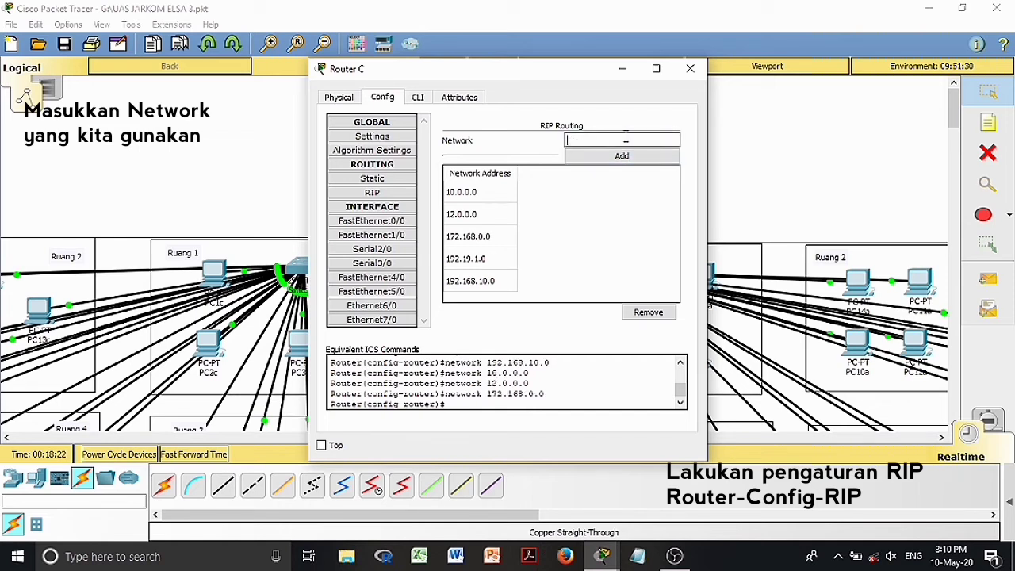
{"action": "left_click", "coordinate": [625, 137]}
{"action": "type", "text": "192.168.2.0"}
{"action": "key", "text": "Return"}
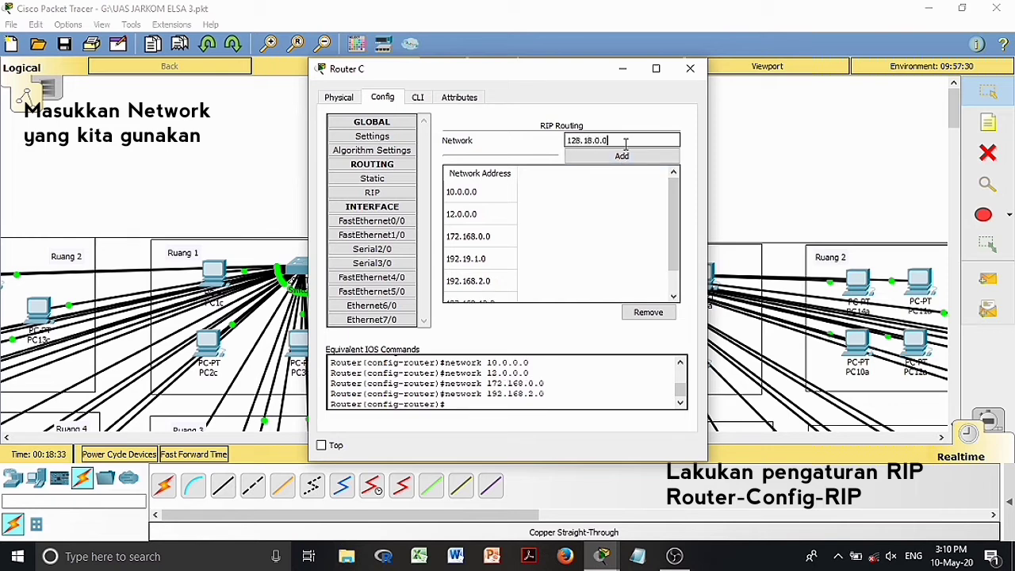
- Add the networks 128.18.0.0, 130.30.0.0 and 192.168.3.0 to Router C's RIP routing and close its configuration
{"action": "left_click", "coordinate": [622, 155]}
{"action": "left_click", "coordinate": [620, 140]}
{"action": "type", "text": "130.30.0.0"}
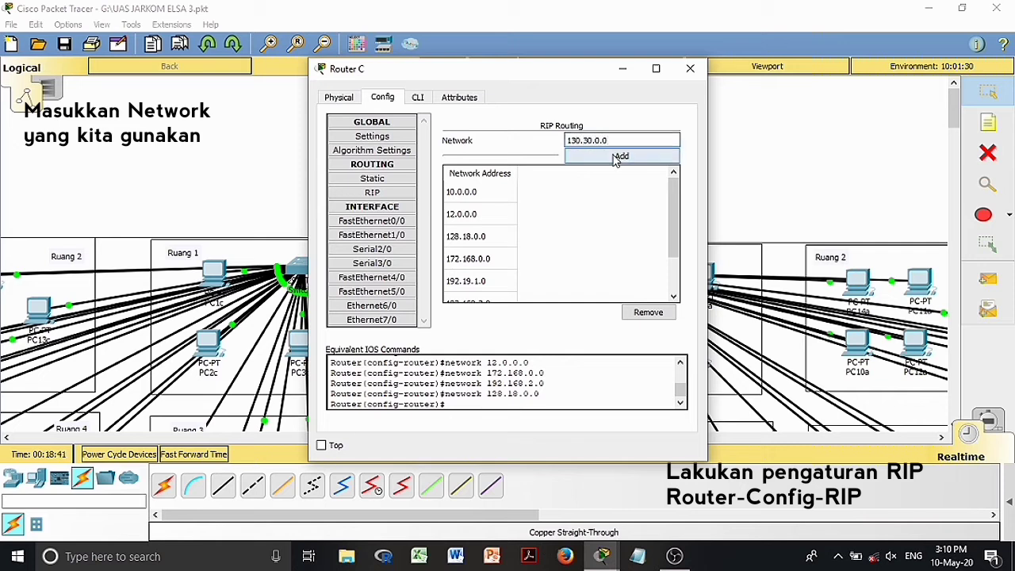
{"action": "left_click", "coordinate": [621, 155]}
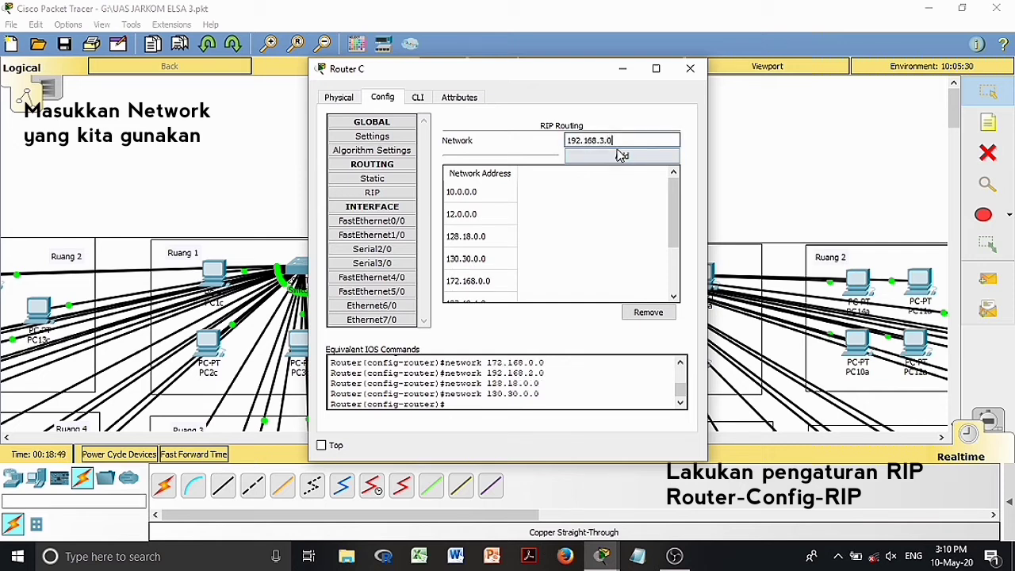
{"action": "left_click", "coordinate": [618, 155]}
{"action": "left_click", "coordinate": [690, 68]}
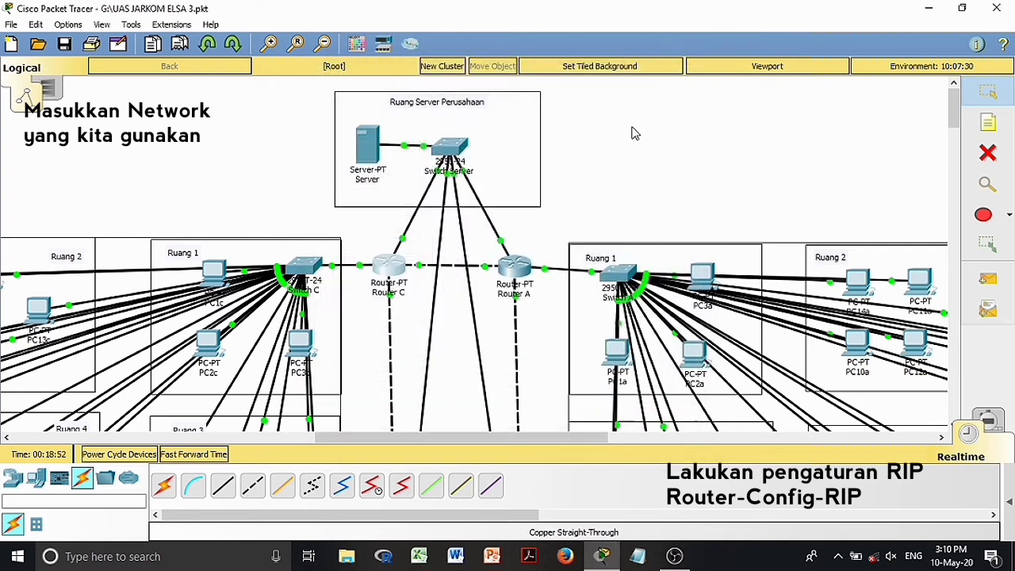
- Add the networks 192.19.1.0, 192.168.10.0 and 10.0.0.0 to Router A's RIP routing
{"action": "left_click", "coordinate": [521, 274]}
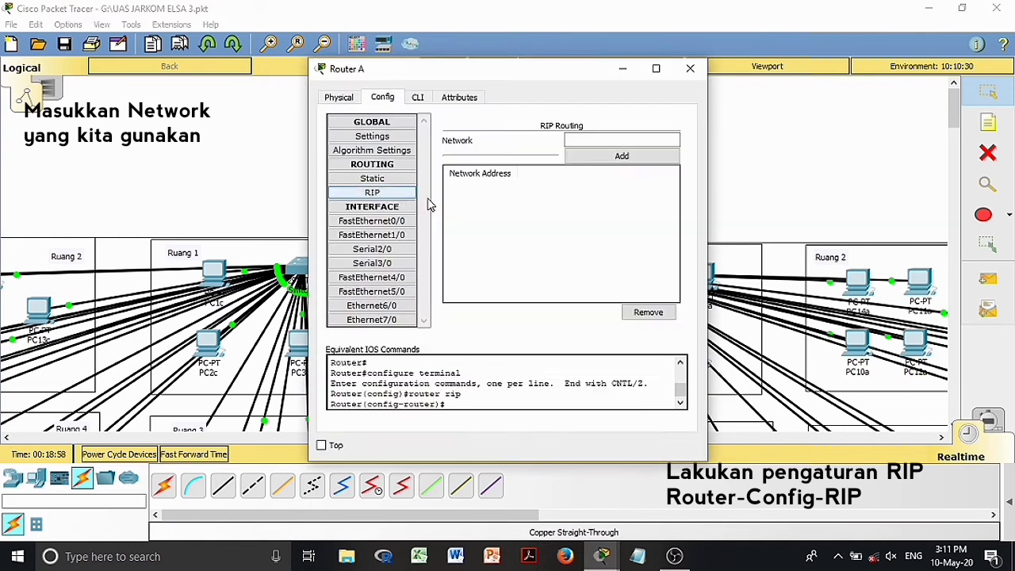
{"action": "left_click", "coordinate": [608, 142]}
{"action": "type", "text": "192.19.1.0"}
{"action": "key", "text": "Return"}
{"action": "type", "text": "192.168.10.0"}
{"action": "key", "text": "Return"}
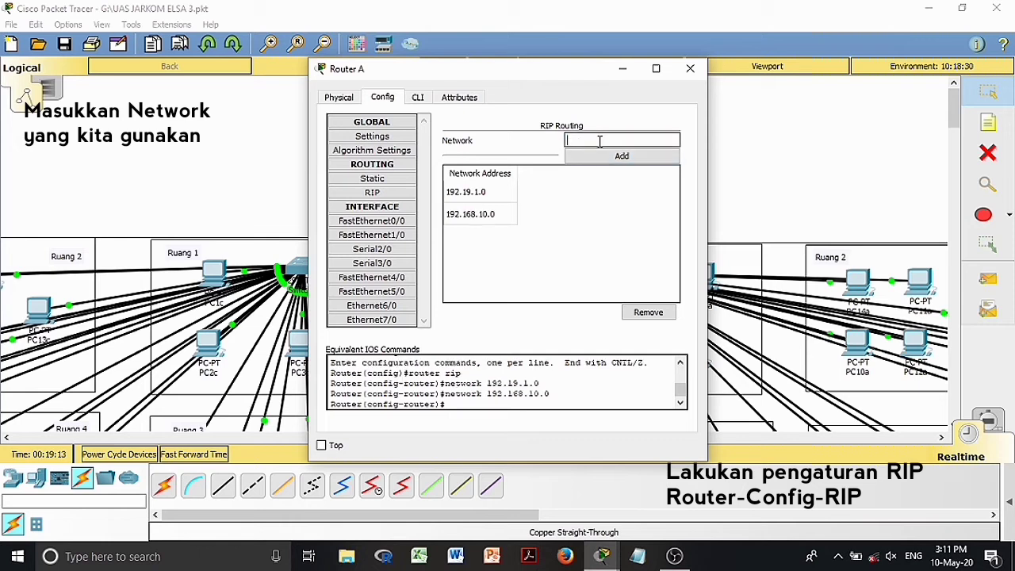
{"action": "type", "text": "10.0.0.0"}
{"action": "key", "text": "Return"}
- Add the networks 12.0.0.0, 172.168.0.0 and 192.168.2.0 to Router A's RIP routing
{"action": "type", "text": "12.0.0.0"}
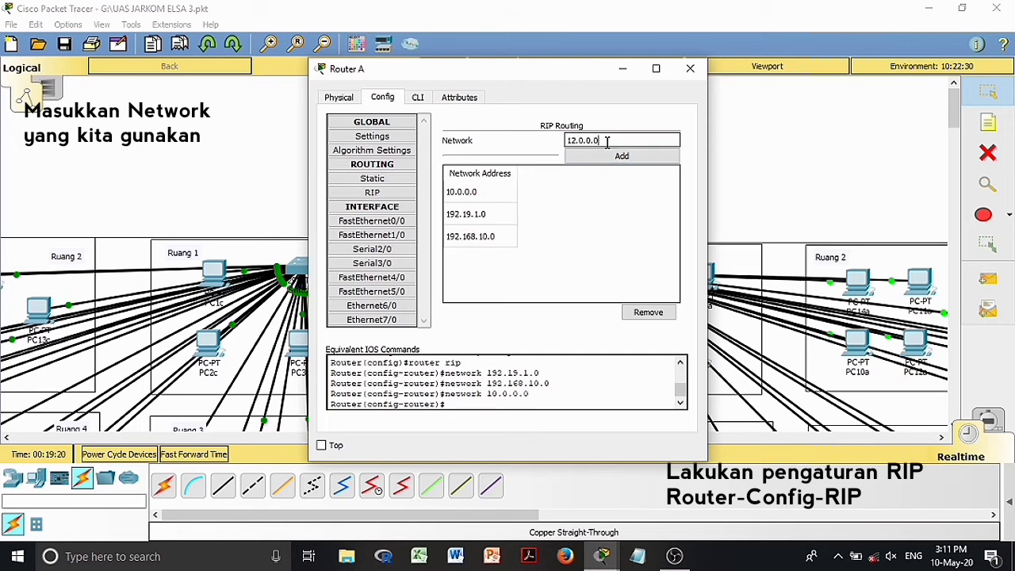
{"action": "key", "text": "Return"}
{"action": "type", "text": "172.168.0.0"}
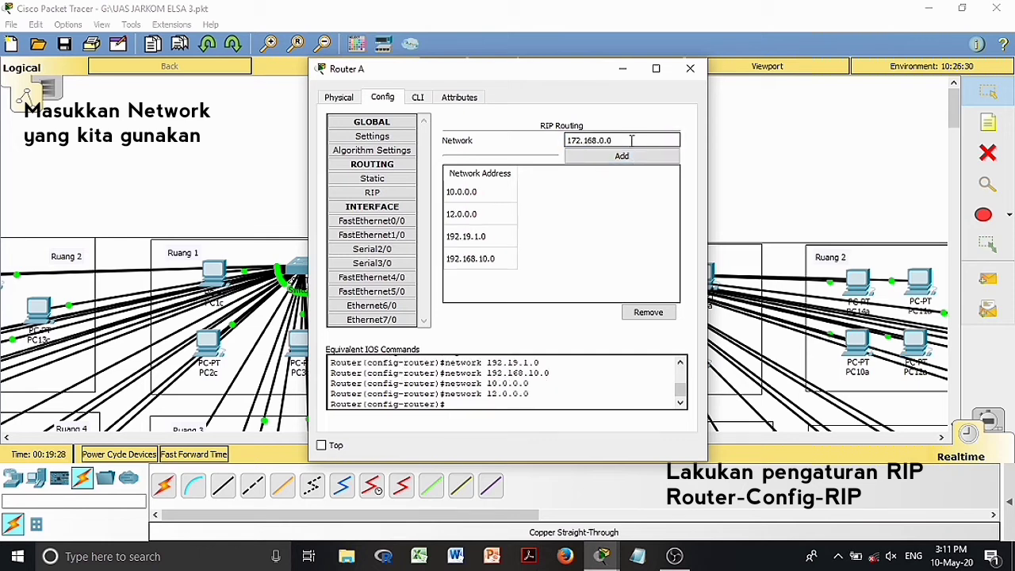
{"action": "key", "text": "Return"}
{"action": "type", "text": "1"}
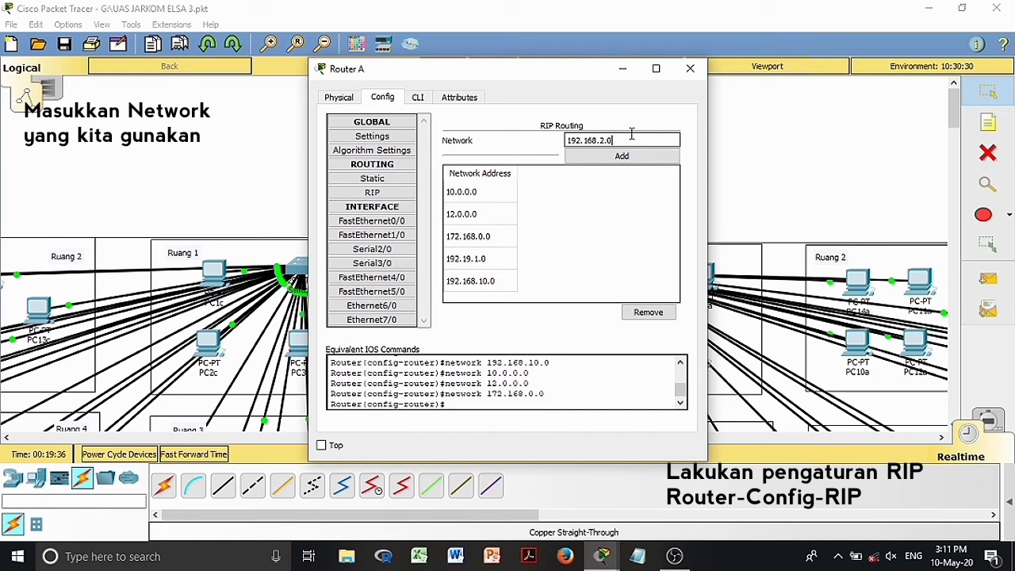
{"action": "type", "text": "92.168.2.0"}
{"action": "key", "text": "Return"}
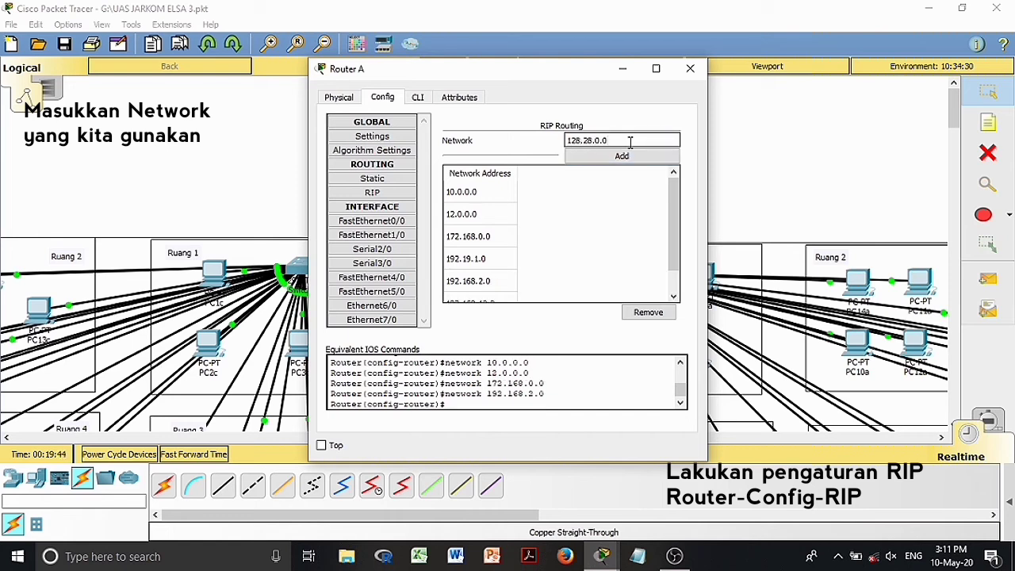
- Add the networks 128.18.0.0, 130.30.0.0 and 192.168.3.0 to Router A's RIP routing and close its configuration
{"action": "type", "text": "128.18.0.0"}
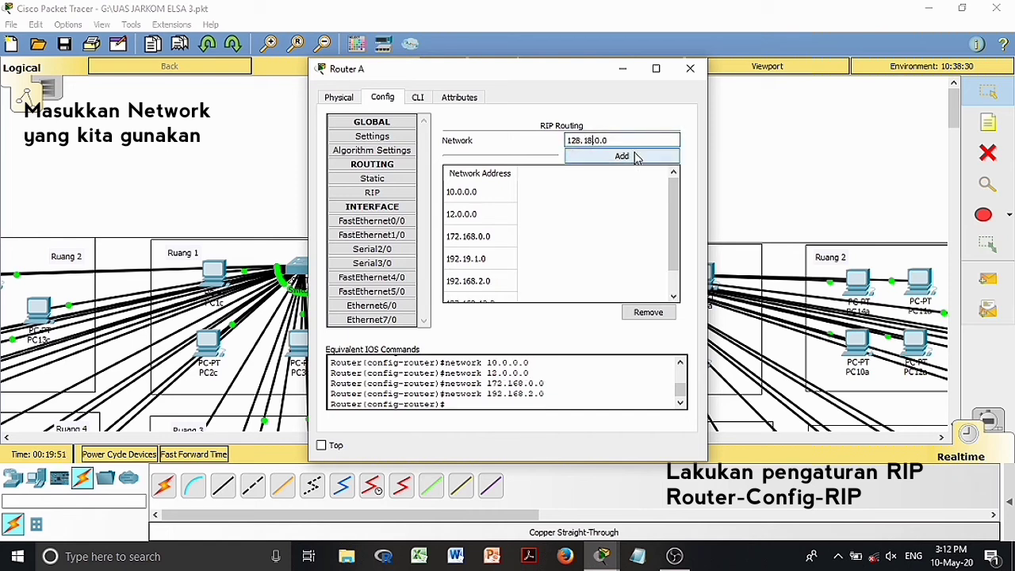
{"action": "key", "text": "Return"}
{"action": "type", "text": "130.30.0.0"}
{"action": "key", "text": "Return"}
{"action": "type", "text": "192.168.3.0"}
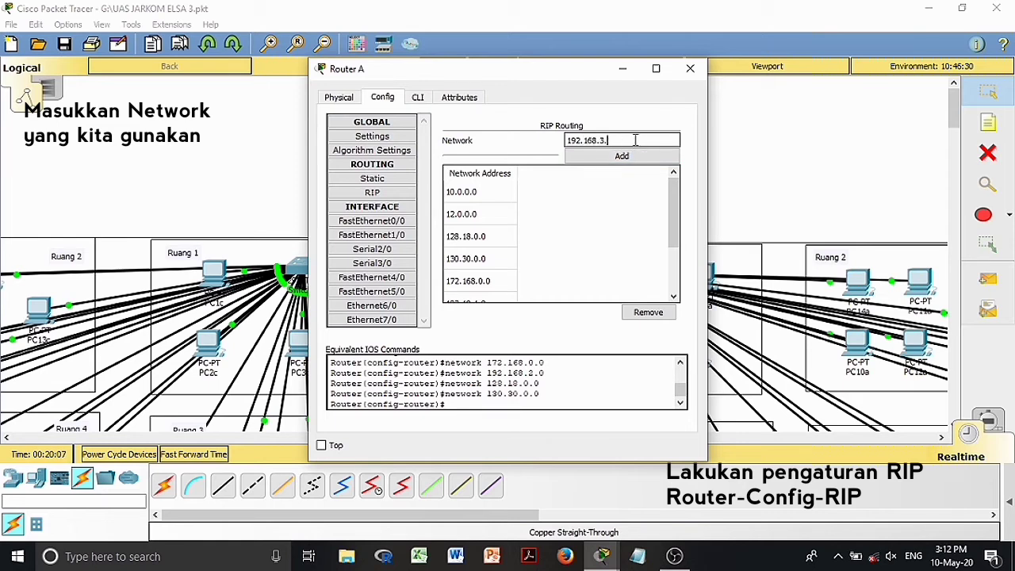
{"action": "left_click", "coordinate": [622, 155]}
{"action": "left_click", "coordinate": [689, 72]}
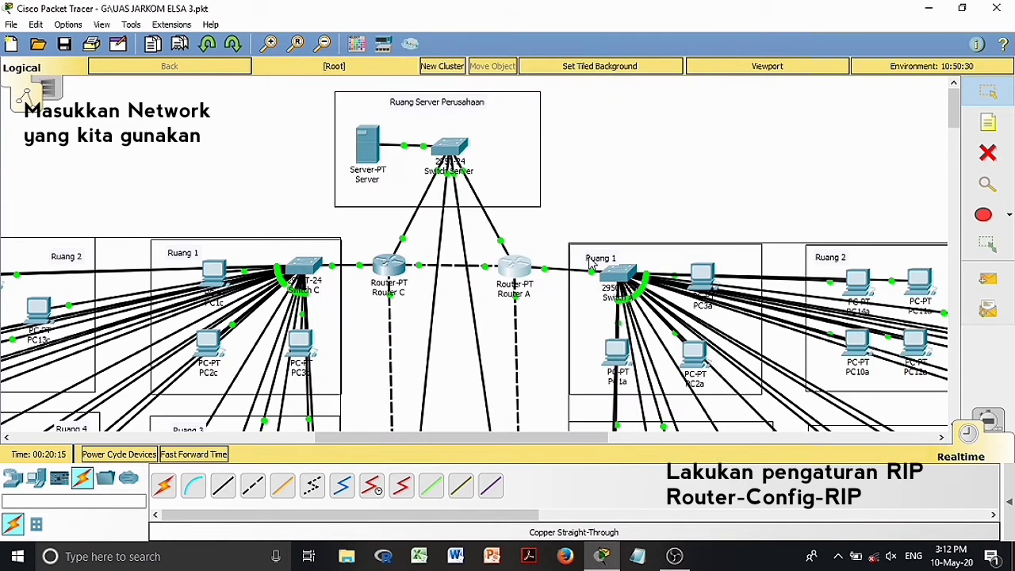
- Add the networks 192.19.1.0, 192.168.10.0 and 10.0.0.0 to Router B's RIP routing
{"action": "scroll", "coordinate": [544, 297], "scroll_direction": "down", "scroll_amount": 7}
{"action": "left_click", "coordinate": [523, 306]}
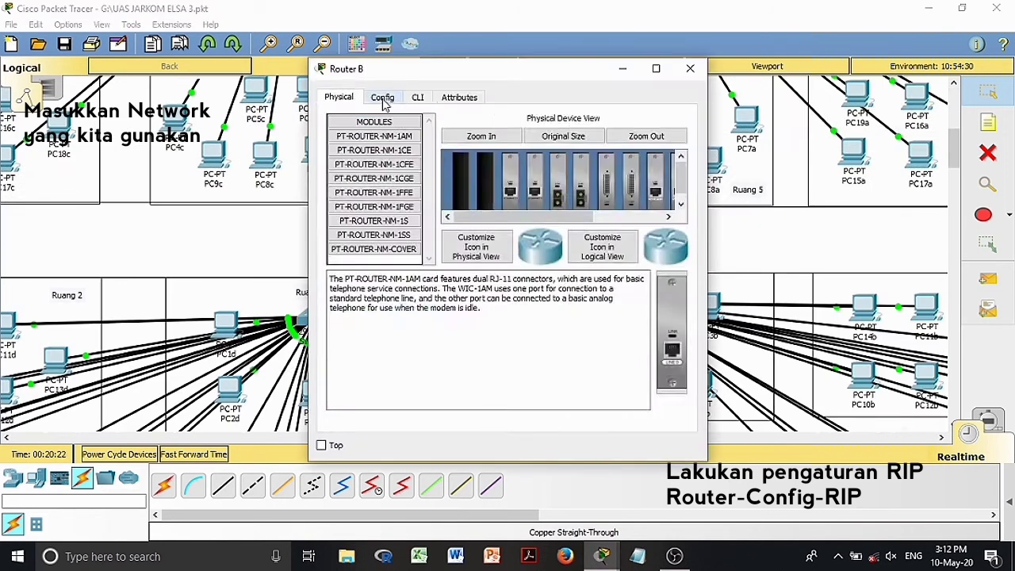
{"action": "left_click", "coordinate": [383, 98]}
{"action": "left_click", "coordinate": [372, 193]}
{"action": "left_click", "coordinate": [599, 139]}
{"action": "type", "text": "192.19.1.0"}
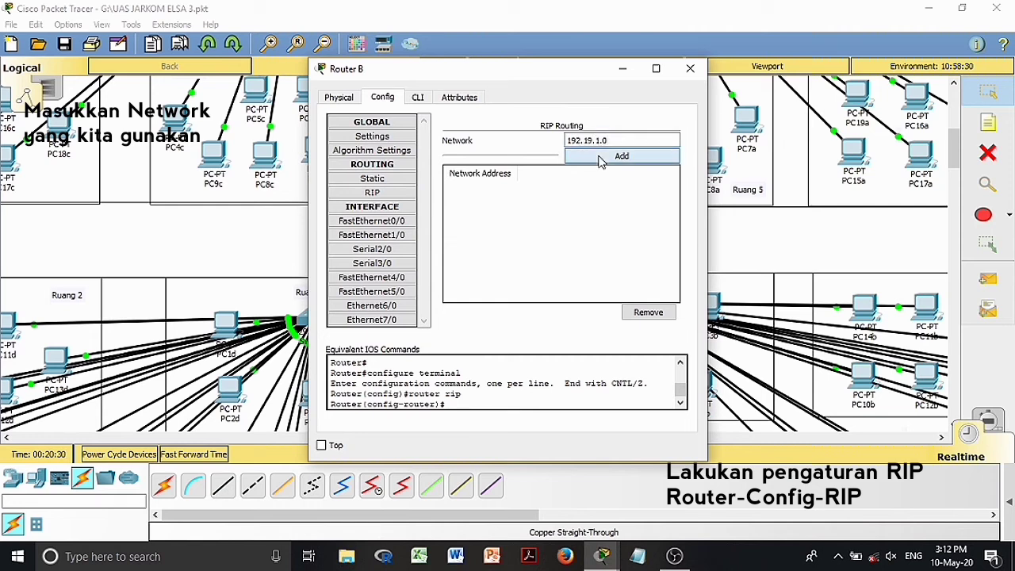
{"action": "left_click", "coordinate": [603, 155]}
{"action": "left_click", "coordinate": [614, 140]}
{"action": "type", "text": "192.168.10.0"}
{"action": "left_click", "coordinate": [618, 155]}
{"action": "left_click", "coordinate": [621, 139]}
{"action": "type", "text": "10.0.0.0"}
{"action": "left_click", "coordinate": [668, 158]}
- Add the networks 12.0.0.0, 172.168.0.0 and 192.168.2.0 to Router B's RIP routing
{"action": "left_click", "coordinate": [648, 141]}
{"action": "type", "text": "12.0.0.0"}
{"action": "left_click", "coordinate": [646, 155]}
{"action": "left_click", "coordinate": [645, 141]}
{"action": "type", "text": "172.168.0.0"}
{"action": "left_click", "coordinate": [635, 157]}
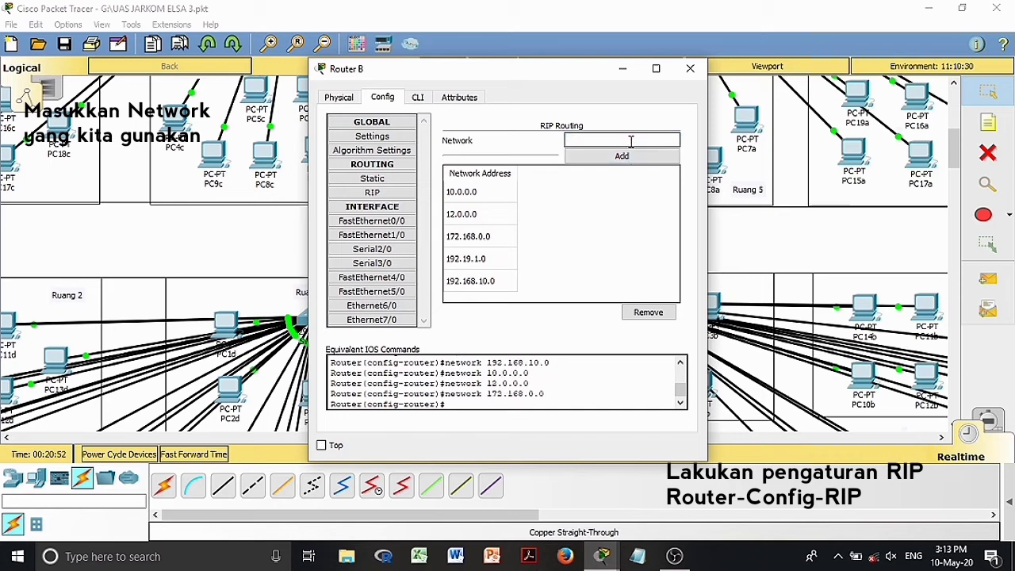
{"action": "type", "text": "2.0"}
{"action": "left_click", "coordinate": [621, 155]}
- Add the networks 128.18.0.0, 130.30.0.0 and 192.168.3.0 to Router B's RIP routing and close its configuration
{"action": "left_click", "coordinate": [622, 140]}
{"action": "type", "text": "128.18.0.0"}
{"action": "left_click", "coordinate": [621, 156]}
{"action": "left_click", "coordinate": [585, 141]}
{"action": "type", "text": "130.30.0."}
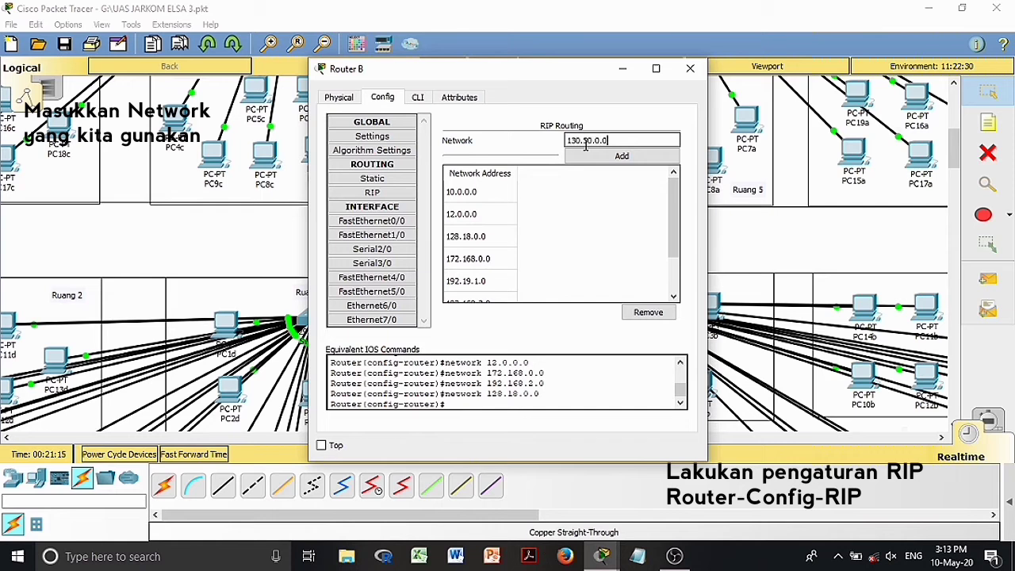
{"action": "type", "text": "0"}
{"action": "left_click", "coordinate": [639, 157]}
{"action": "left_click", "coordinate": [639, 145]}
{"action": "type", "text": "192.168.3.0"}
{"action": "left_click", "coordinate": [622, 156]}
{"action": "left_click", "coordinate": [690, 68]}
- Add the networks 192.19.1.0, 192.168.10.0 and 10.0.0.0 to Router D's RIP routing
{"action": "left_click", "coordinate": [592, 306]}
{"action": "left_click", "coordinate": [382, 97]}
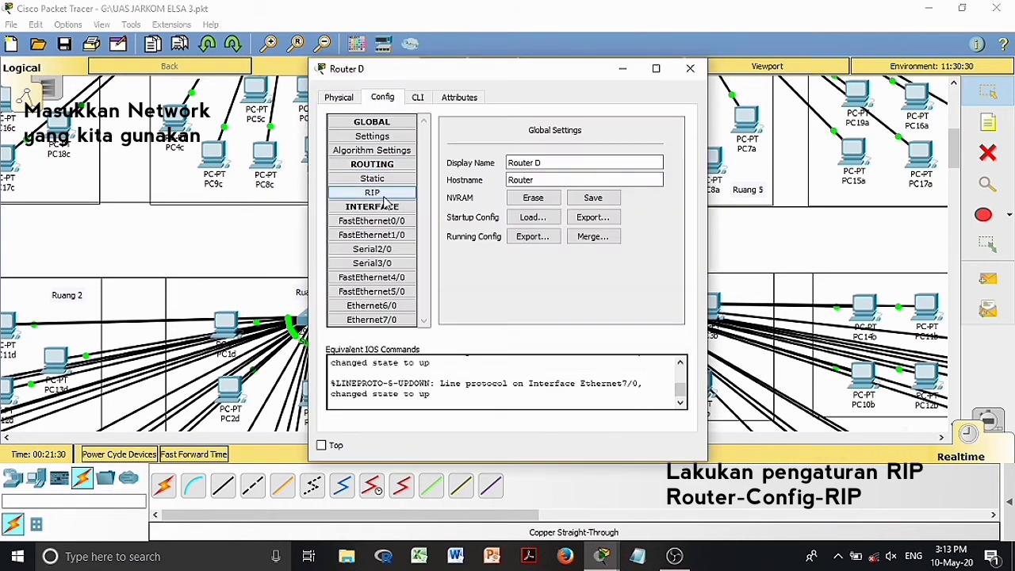
{"action": "left_click", "coordinate": [374, 192]}
{"action": "left_click", "coordinate": [568, 143]}
{"action": "type", "text": "192.19.1.0"}
{"action": "left_click", "coordinate": [568, 155]}
{"action": "type", "text": "192.168.10.0"}
{"action": "left_click", "coordinate": [572, 155]}
{"action": "type", "text": "10.0.0.0"}
{"action": "left_click", "coordinate": [587, 156]}
- Add the networks 12.0.0.0, 172.168.0.0 and 192.168.2.0 to Router D's RIP routing
{"action": "type", "text": "12.0.0.0"}
{"action": "left_click", "coordinate": [586, 155]}
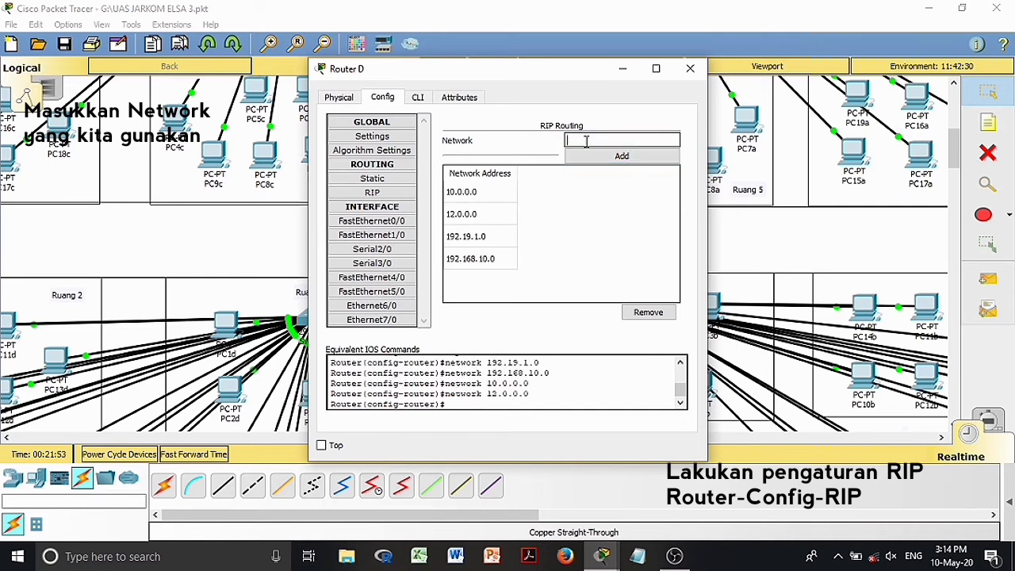
{"action": "type", "text": "172.168.0.0"}
{"action": "left_click", "coordinate": [594, 155]}
{"action": "type", "text": "1"}
{"action": "left_click", "coordinate": [621, 155]}
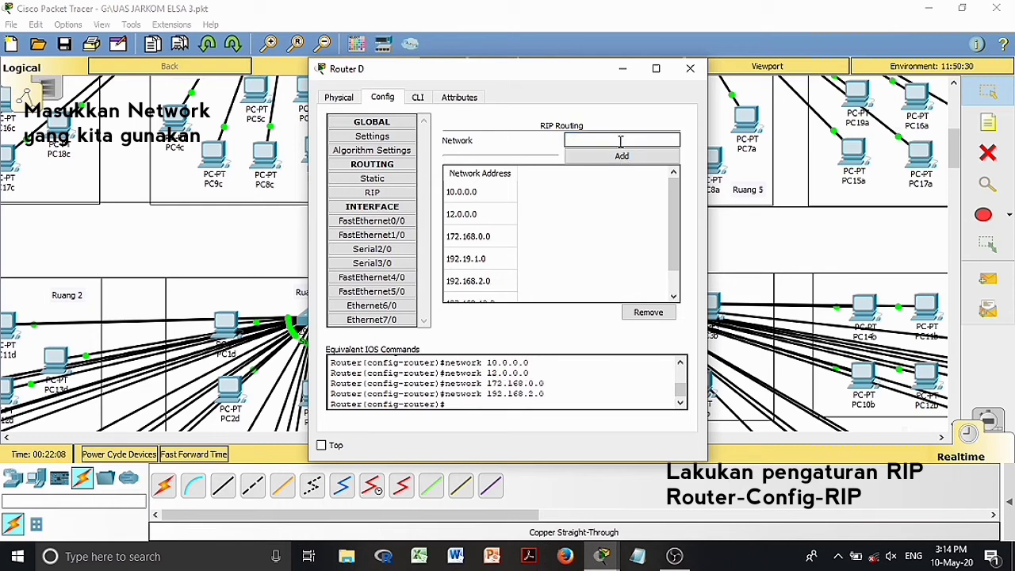
- Add the networks 128.18.0.0, 130.30.0.0 and 192.168.3.0 to Router D's RIP routing
{"action": "type", "text": "128.18.0.0"}
{"action": "left_click", "coordinate": [621, 156]}
{"action": "type", "text": "130.30.0.0"}
{"action": "left_click", "coordinate": [621, 156]}
{"action": "type", "text": "192.168.3.0"}
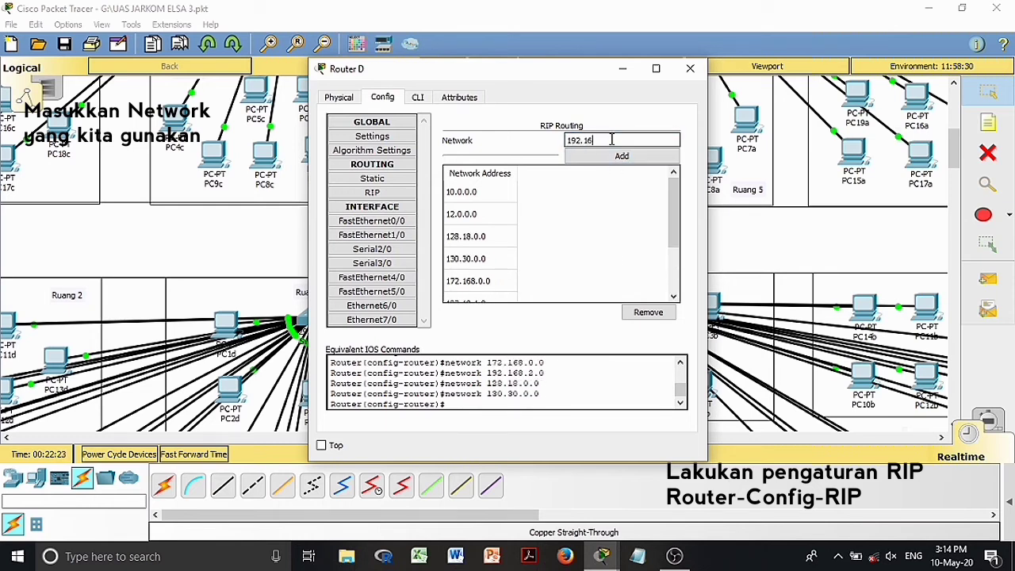
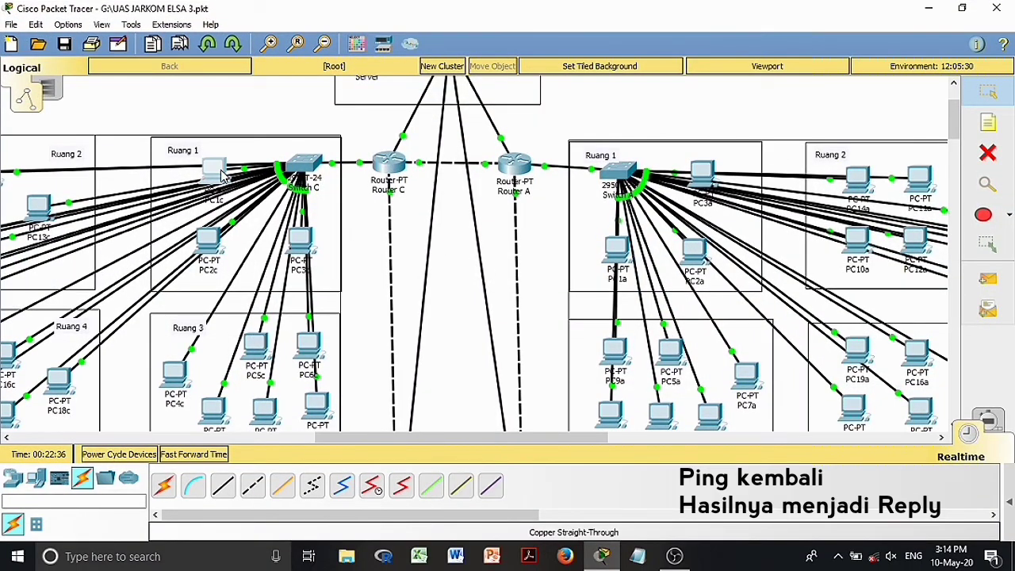
- Repeat the ping to 130.30.0.10 from PC1c's command prompt and check the replies
{"action": "left_click", "coordinate": [216, 248]}
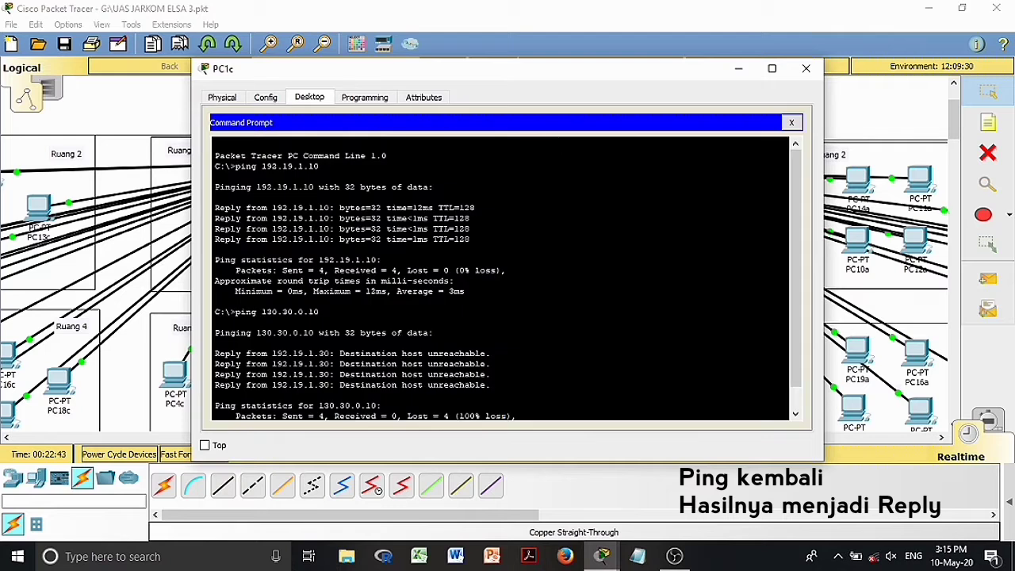
{"action": "left_click_drag", "start_coordinate": [320, 287], "coordinate": [235, 287]}
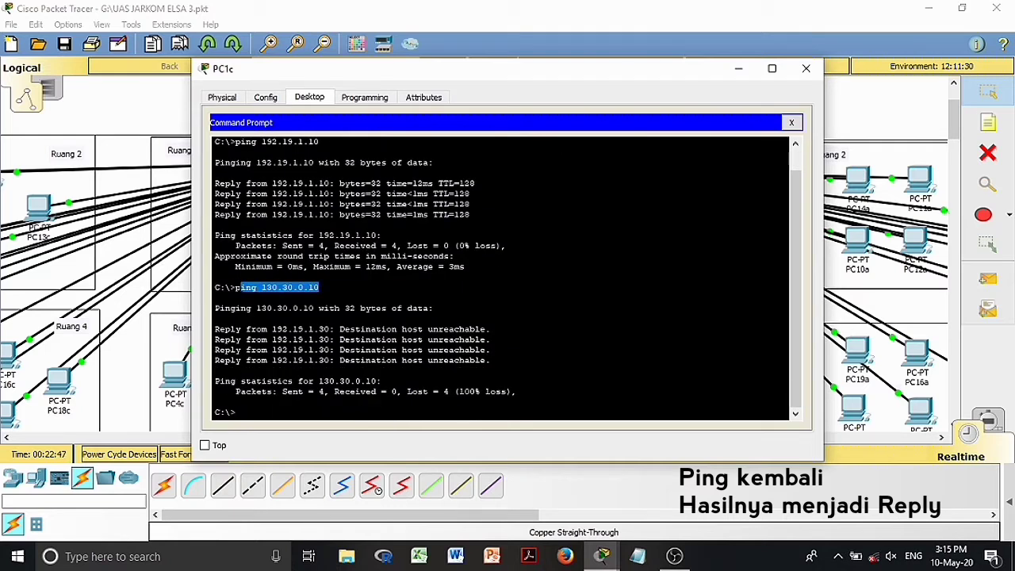
{"action": "right_click", "coordinate": [238, 291]}
{"action": "left_click", "coordinate": [266, 298]}
{"action": "right_click", "coordinate": [245, 421]}
{"action": "left_click", "coordinate": [249, 438]}
{"action": "key", "text": "Return"}
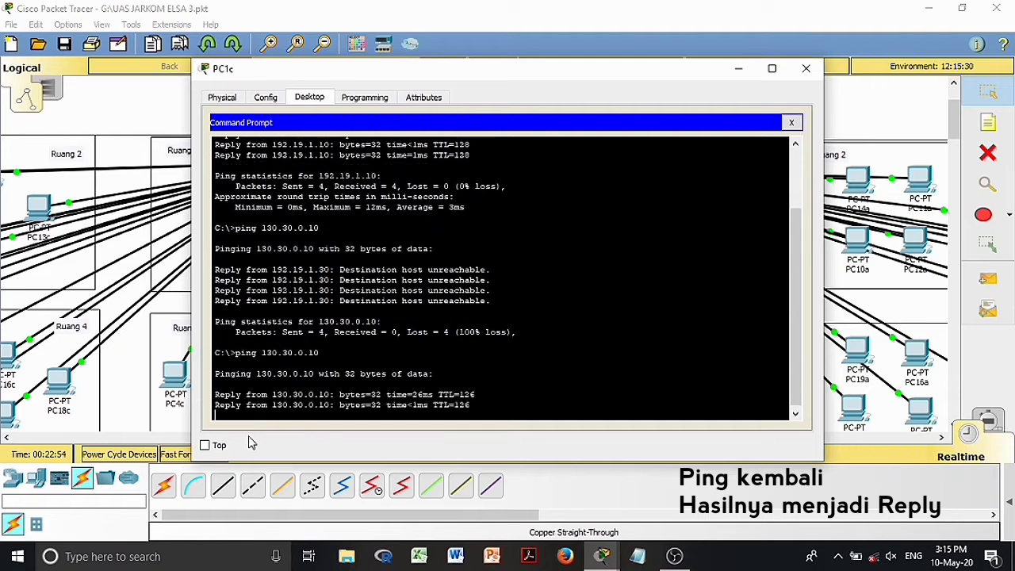
{"action": "left_click_drag", "start_coordinate": [234, 269], "coordinate": [469, 342]}
- Ping 128.18.0.10 from PC1c's command prompt and check the replies
{"action": "left_click", "coordinate": [282, 421]}
{"action": "type", "text": "ping"}
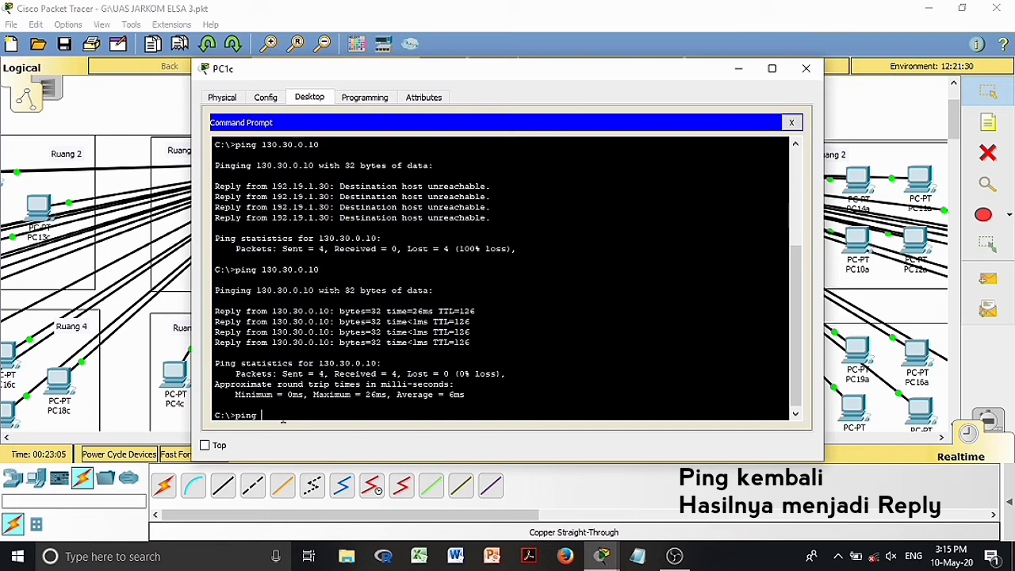
{"action": "type", "text": " 128.18.0.10"}
{"action": "key", "text": "Return"}
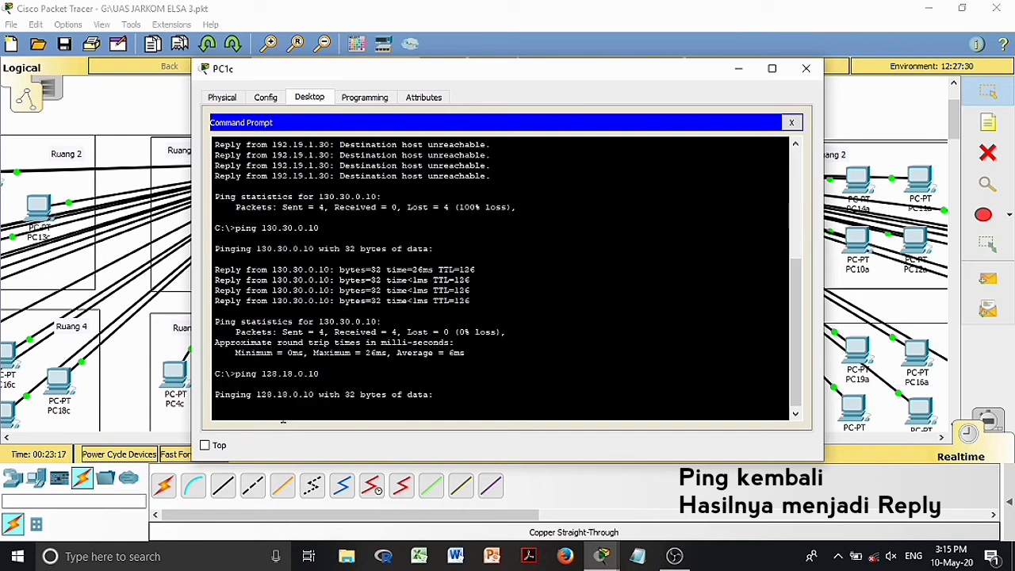
{"action": "left_click_drag", "start_coordinate": [230, 269], "coordinate": [482, 345]}
{"action": "left_click", "coordinate": [482, 345]}
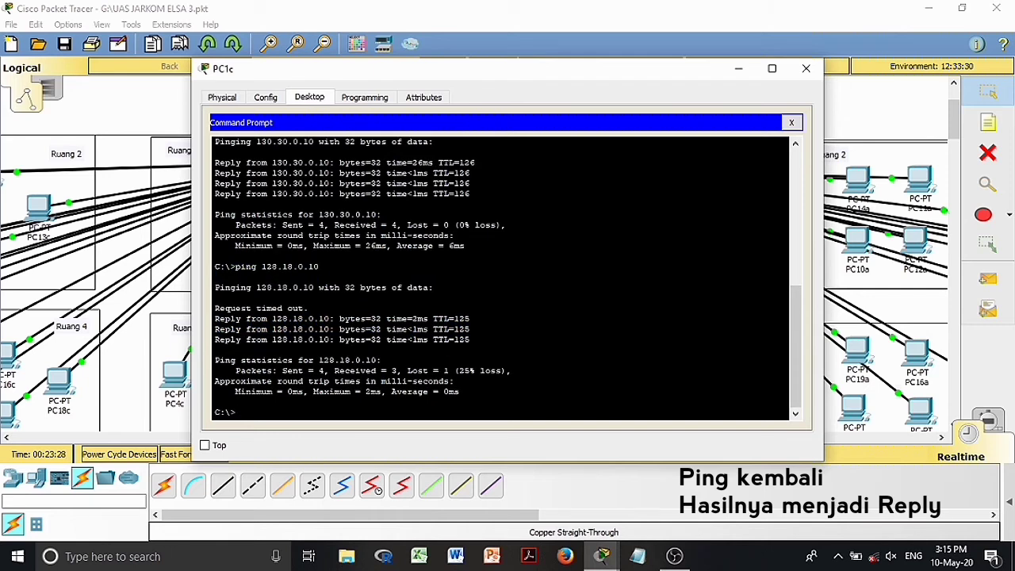
- Ping 192.168.2.10 from PC1c's command prompt and check the replies
{"action": "type", "text": "ping 192.168.2.10"}
{"action": "key", "text": "Return"}
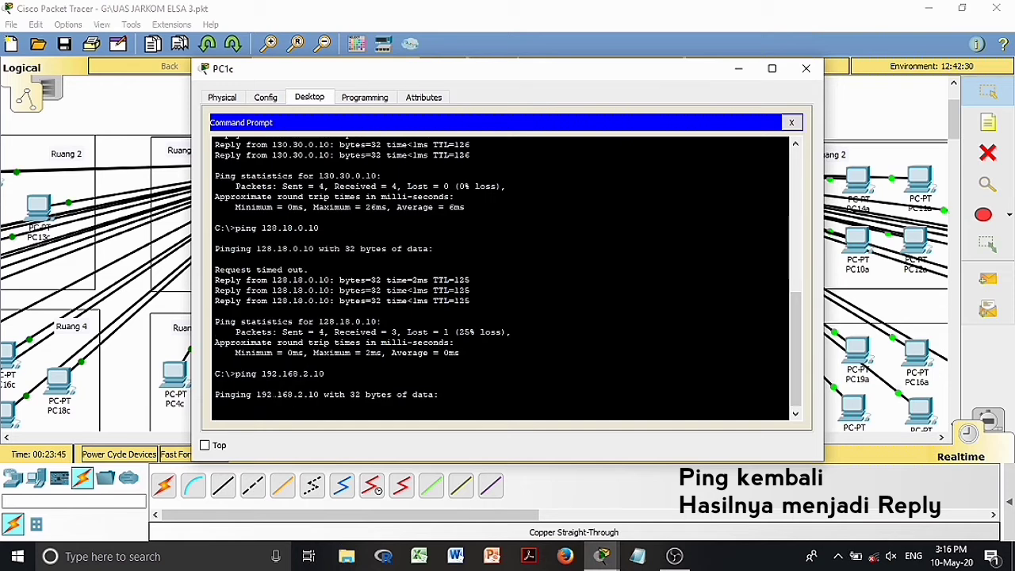
{"action": "left_click_drag", "start_coordinate": [215, 270], "coordinate": [389, 364]}
{"action": "left_click_drag", "start_coordinate": [215, 302], "coordinate": [309, 312]}
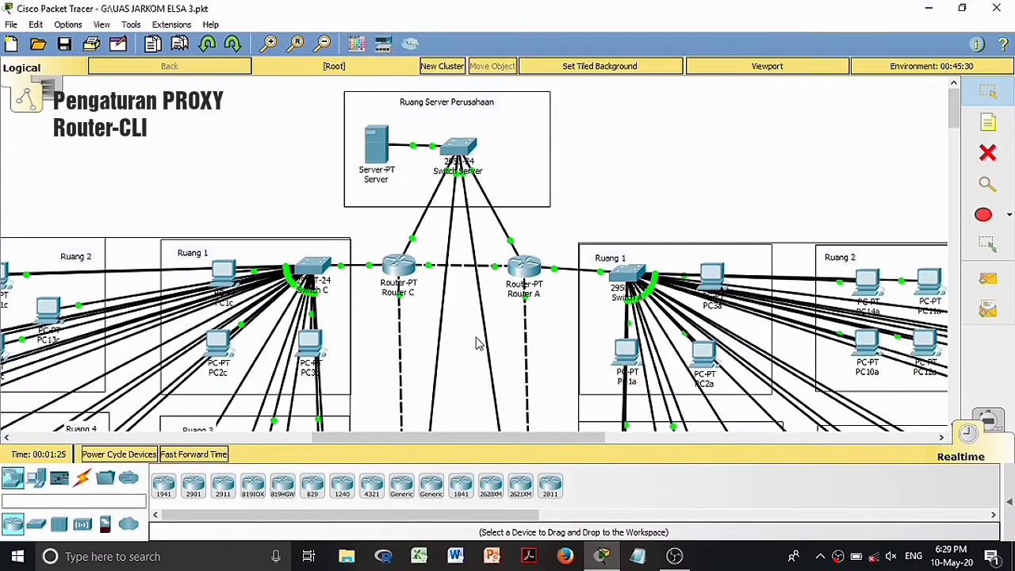
- Open Router C's command line and enter terminal configuration mode with enable and configure terminal
{"action": "double_click", "coordinate": [398, 267]}
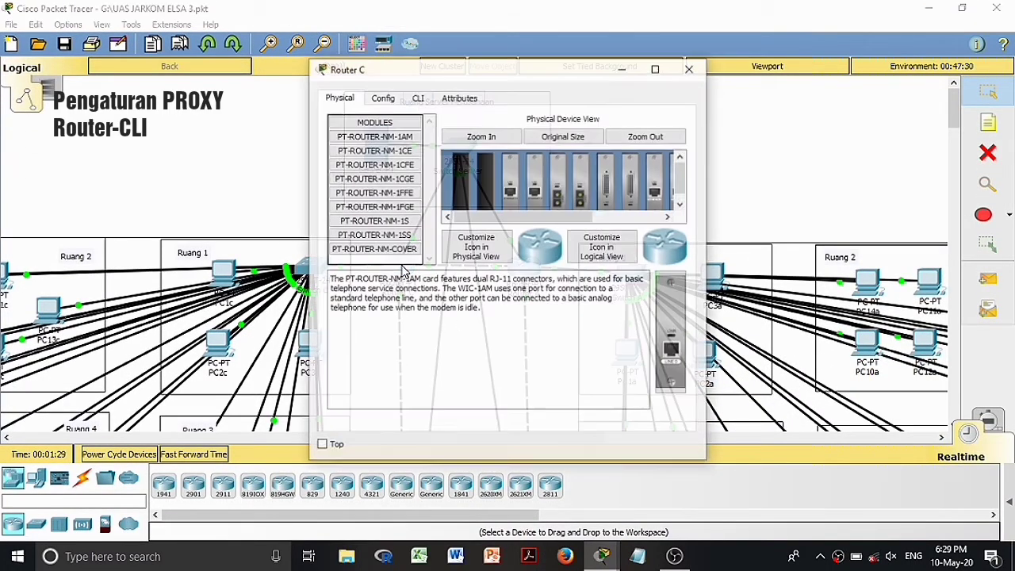
{"action": "left_click", "coordinate": [418, 98]}
{"action": "left_click", "coordinate": [435, 232]}
{"action": "key", "text": "Return"}
{"action": "type", "text": "en"}
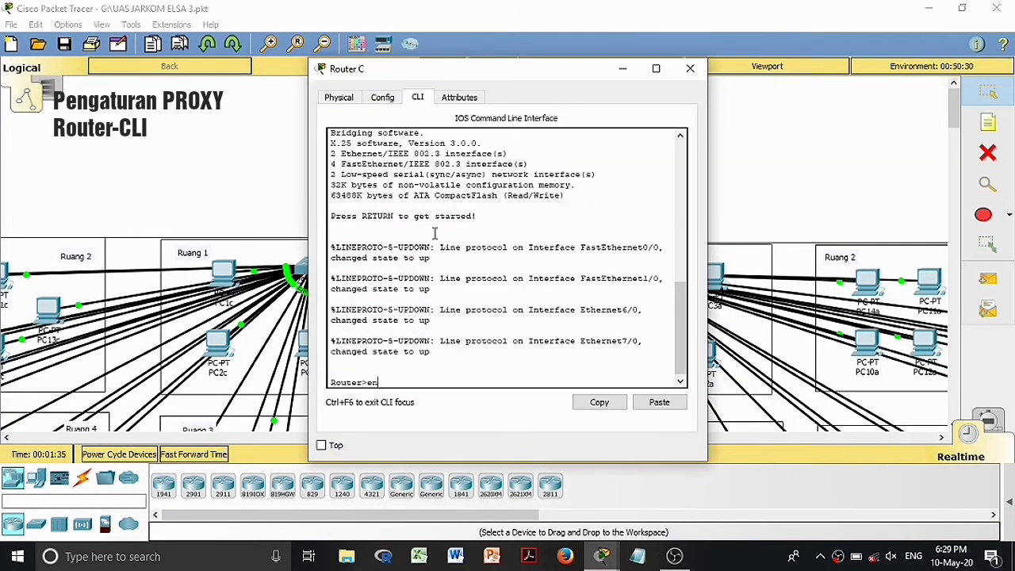
{"action": "type", "text": "able"}
{"action": "key", "text": "Return"}
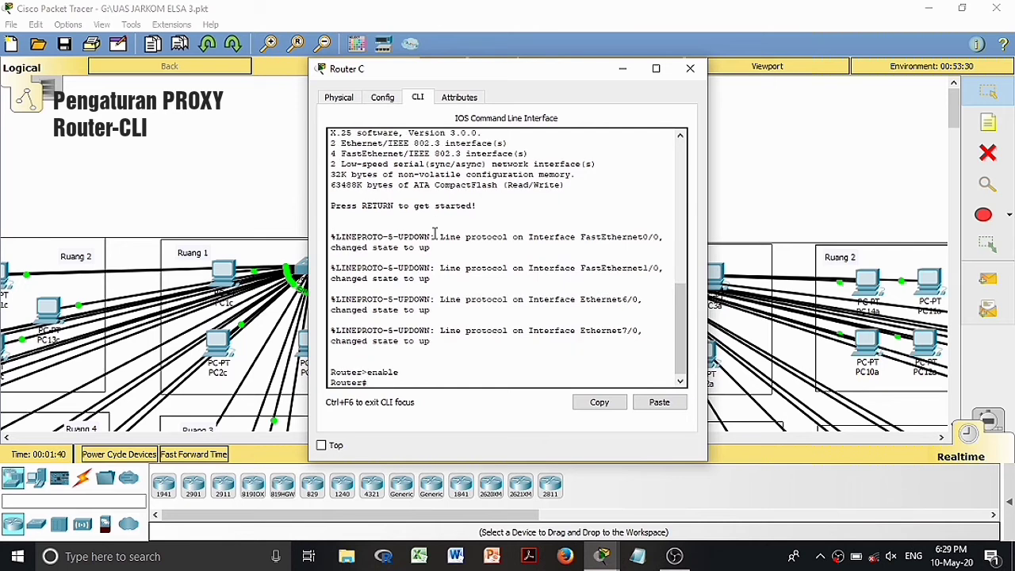
{"action": "type", "text": "configure t"}
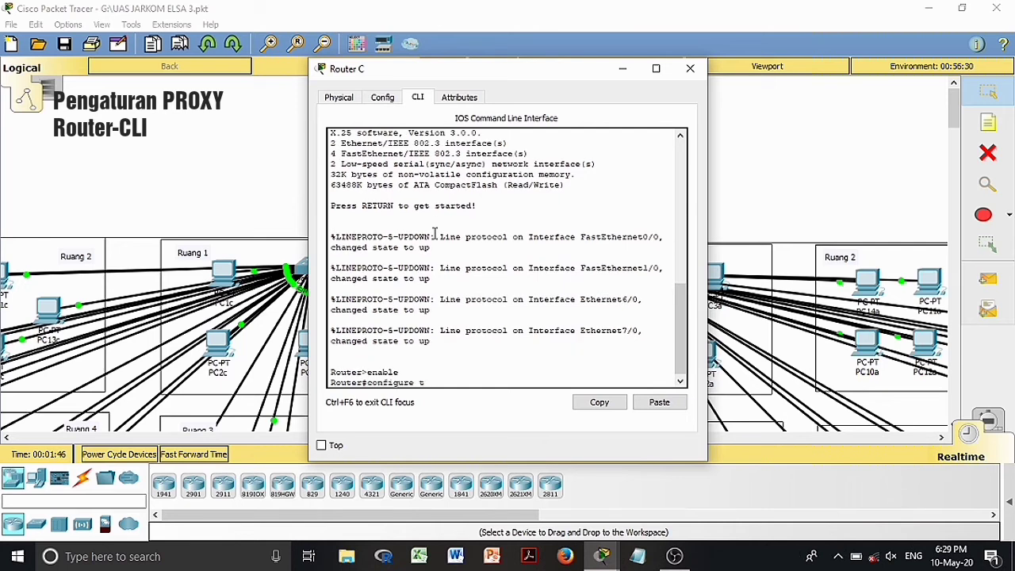
{"action": "type", "text": "erminal"}
{"action": "key", "text": "Return"}
- Deny the hosts 192.19.1.20 and 130.30.0.20 in access list 1 on Router C
{"action": "type", "text": "access"}
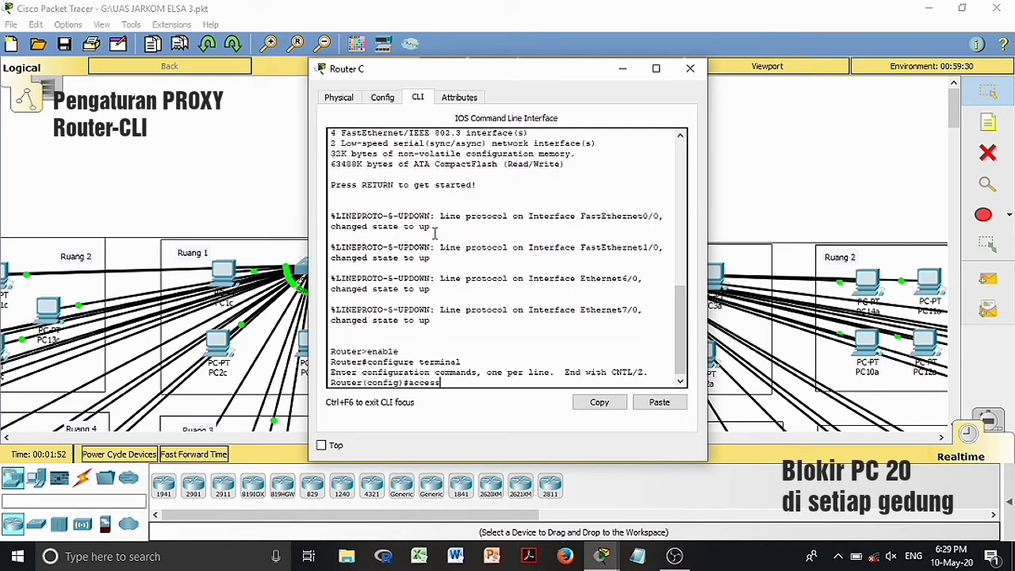
{"action": "type", "text": "-list 1 p"}
{"action": "type", "text": "eny 192.19.1.20"}
{"action": "key", "text": "Return"}
{"action": "type", "text": "access-list 1 deny 1"}
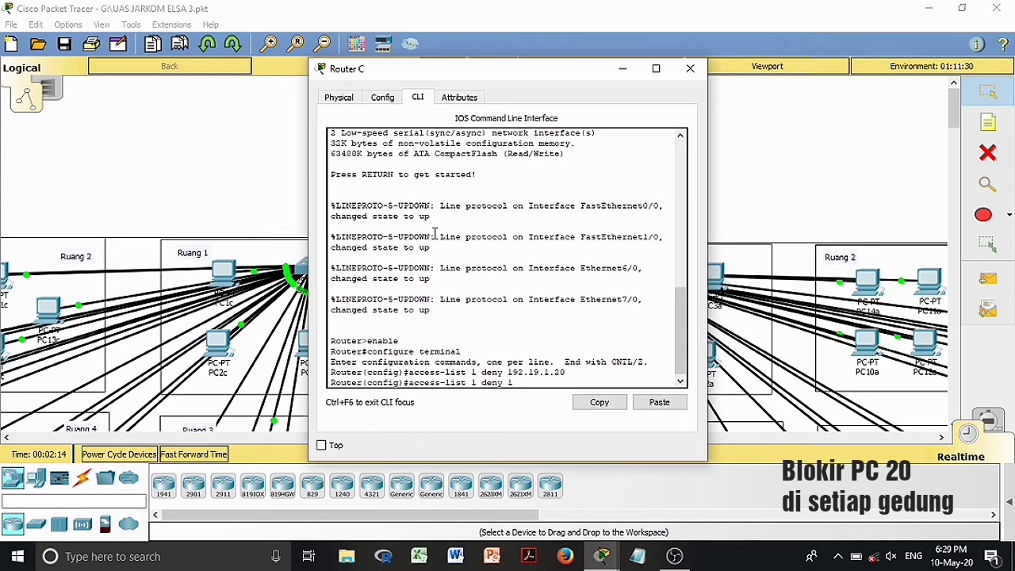
{"action": "type", "text": "30.30.0.20"}
{"action": "key", "text": "Return"}
- Deny the hosts 192.168.2.20 and 128.18.0.20 in access list 1 on Router C
{"action": "type", "text": "access-list "}
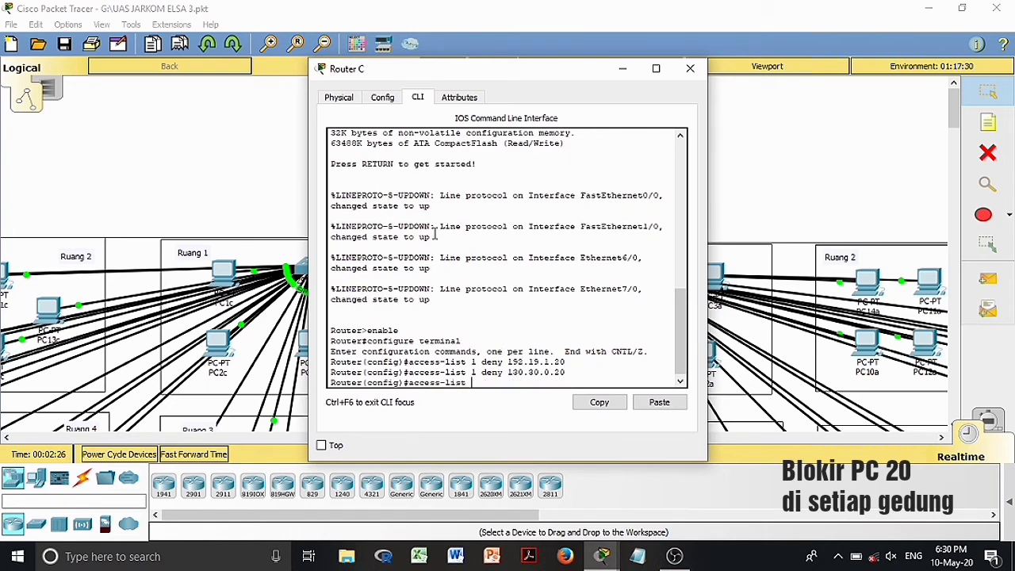
{"action": "type", "text": "1 deny 192.168.2.20"}
{"action": "key", "text": "Return"}
{"action": "type", "text": "access-list"}
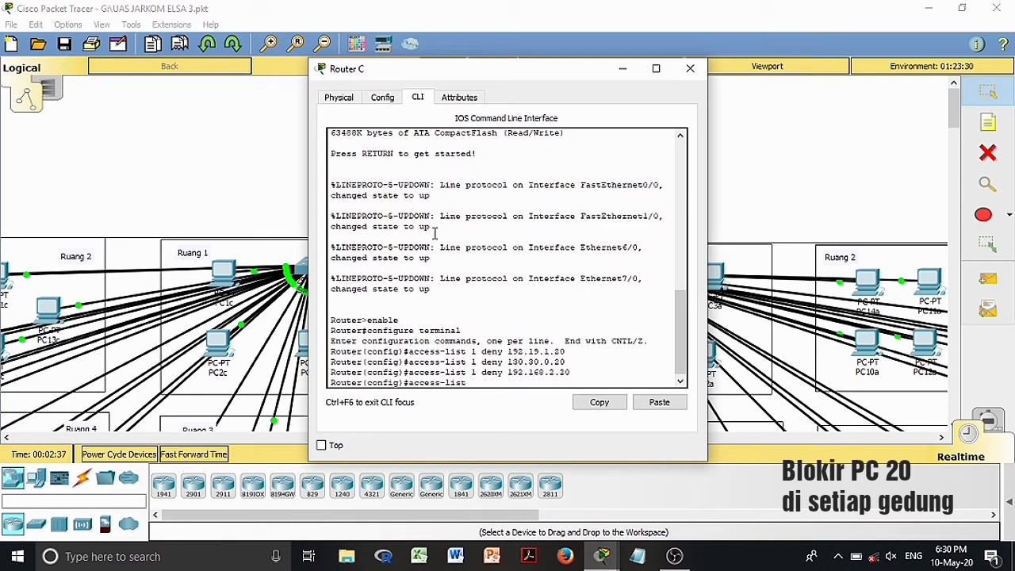
{"action": "type", "text": " 1 deny 128.18.0.20"}
{"action": "key", "text": "Return"}
- Permit any other host in Router C's access list 1
{"action": "type", "text": "access-l"}
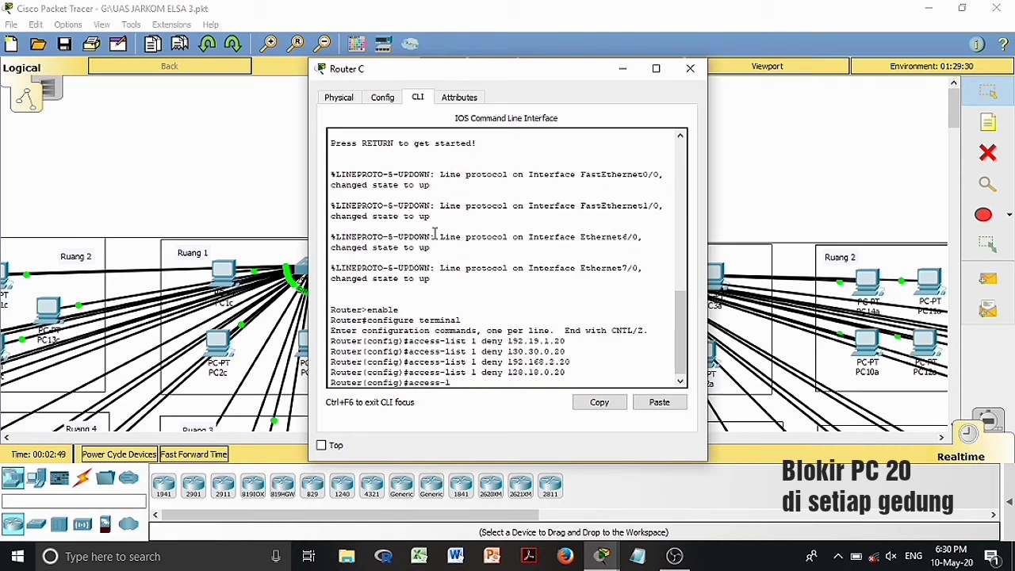
{"action": "type", "text": "ist 1 permit any"}
{"action": "key", "text": "Return"}
{"action": "key", "text": "Return"}
{"action": "key", "text": "Return"}
- Apply access list 1 to inbound traffic on Router C's interface fa 0/0
{"action": "type", "text": "interface fa 0/0"}
{"action": "key", "text": "Return"}
{"action": "type", "text": "ip a"}
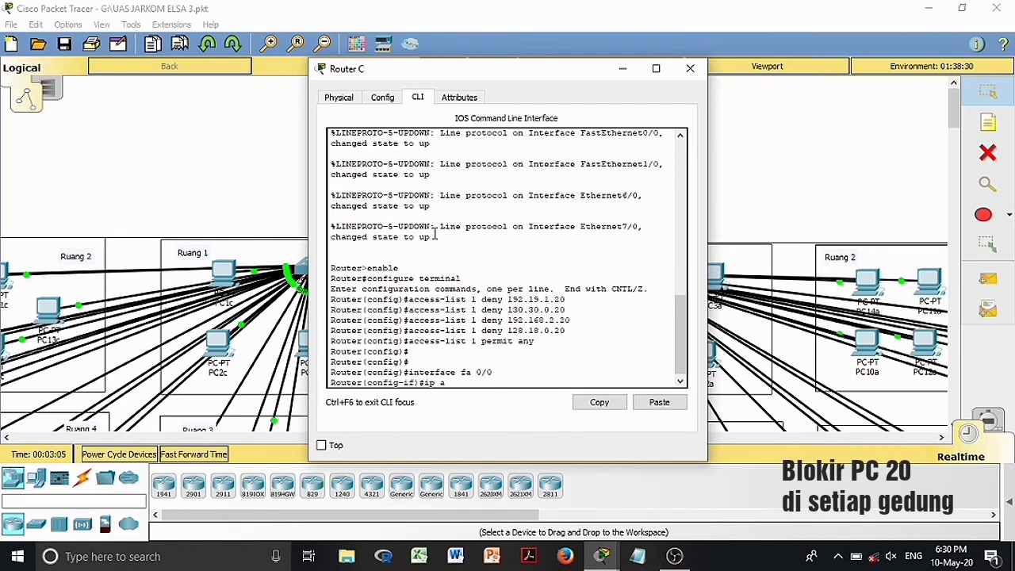
{"action": "type", "text": "ccess-group 1 in"}
{"action": "key", "text": "Return"}
{"action": "key", "text": "Return"}
- Exit Router C's configuration modes and save its configuration with write
{"action": "type", "text": "exit"}
{"action": "key", "text": "Return"}
{"action": "type", "text": "exit"}
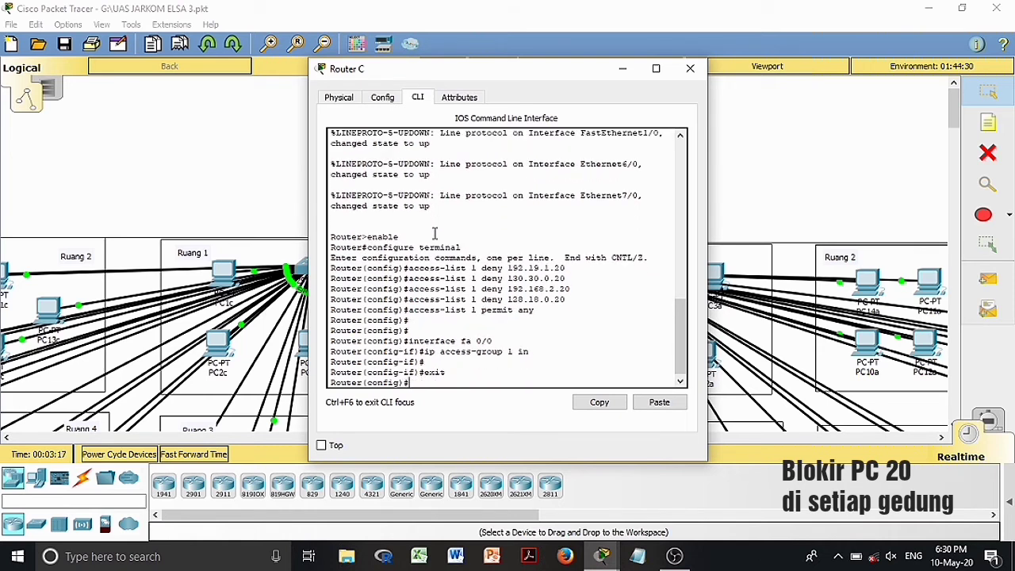
{"action": "key", "text": "Return"}
{"action": "type", "text": "write"}
{"action": "key", "text": "Return"}
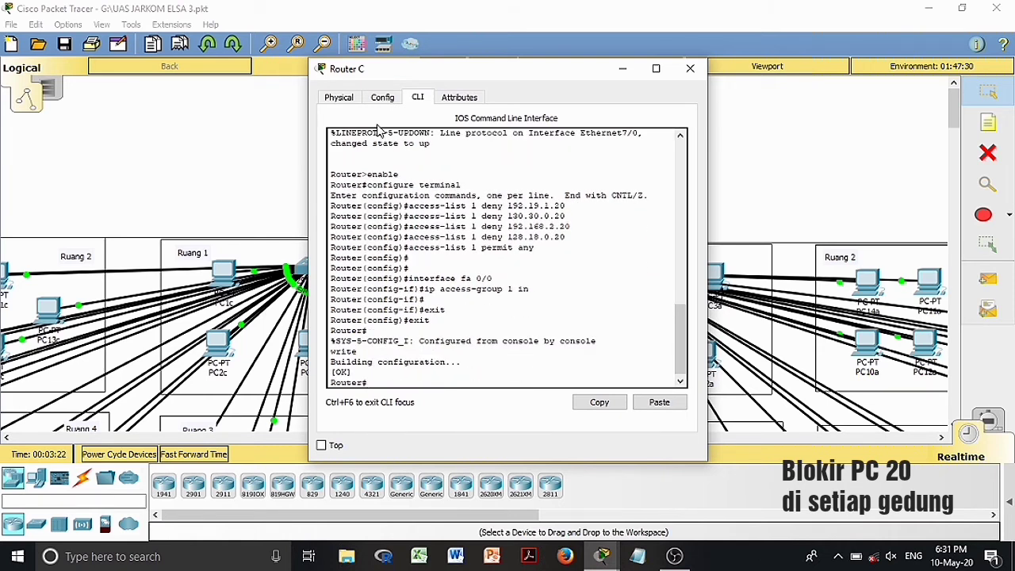
{"action": "left_click_drag", "start_coordinate": [331, 173], "coordinate": [387, 384]}
- Open Router A's command line and enter terminal configuration mode with enable and configure terminal
{"action": "left_click", "coordinate": [571, 272]}
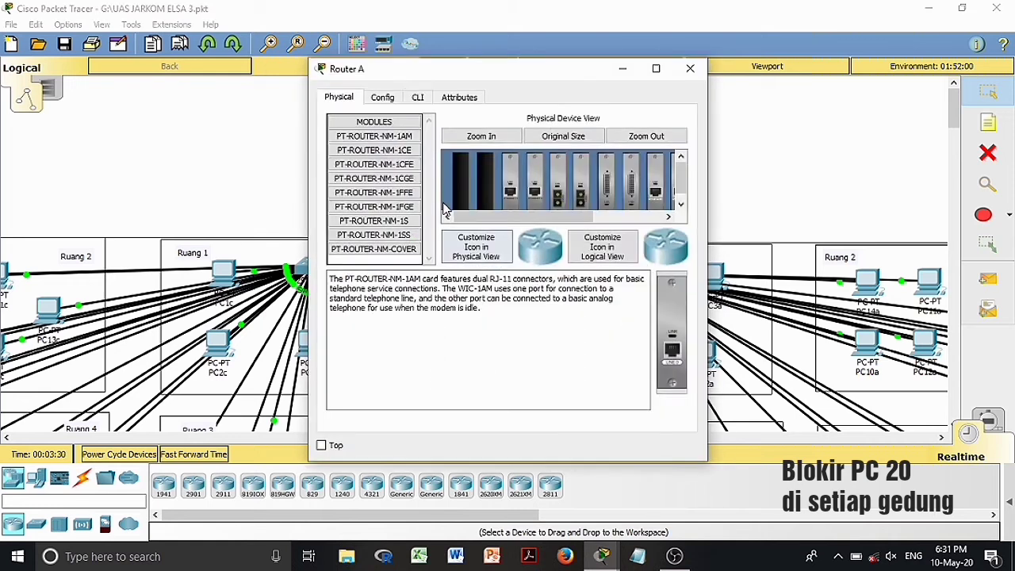
{"action": "left_click", "coordinate": [417, 97]}
{"action": "key", "text": "Return"}
{"action": "type", "text": "enable"}
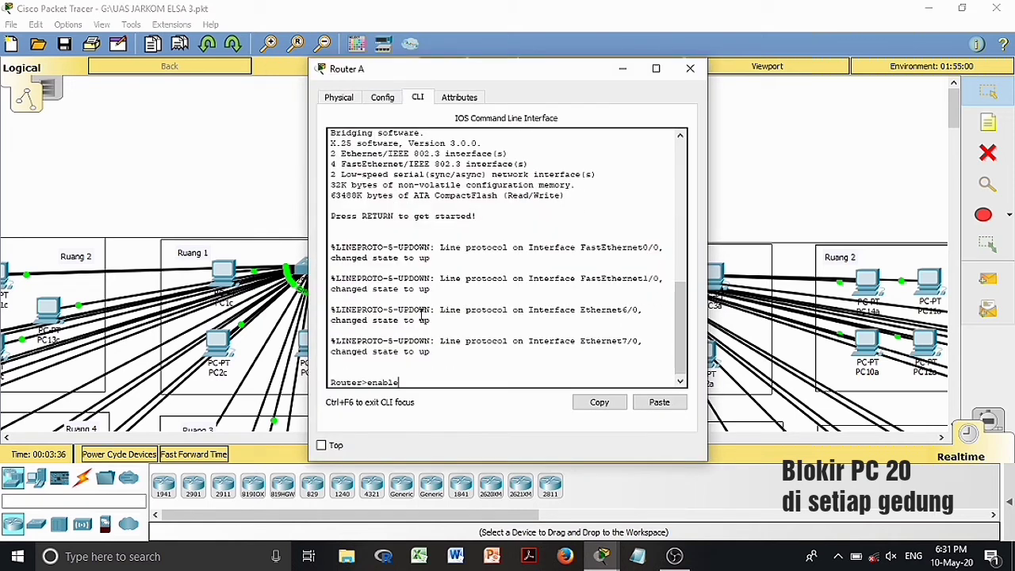
{"action": "key", "text": "Return"}
{"action": "type", "text": "configure terminal"}
{"action": "key", "text": "Return"}
- Deny the hosts 192.19.1.20 and 130.30.0.20 in access list 1 on Router A
{"action": "type", "text": "acc"}
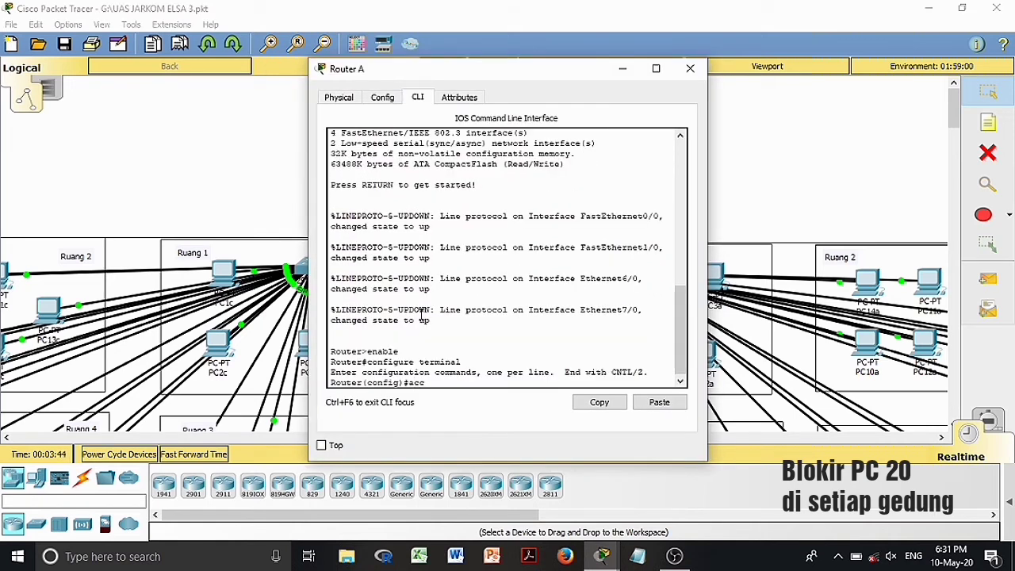
{"action": "type", "text": "ess-list 1 deny 192.19.1.20"}
{"action": "key", "text": "Return"}
{"action": "type", "text": "access-list 1 deny"}
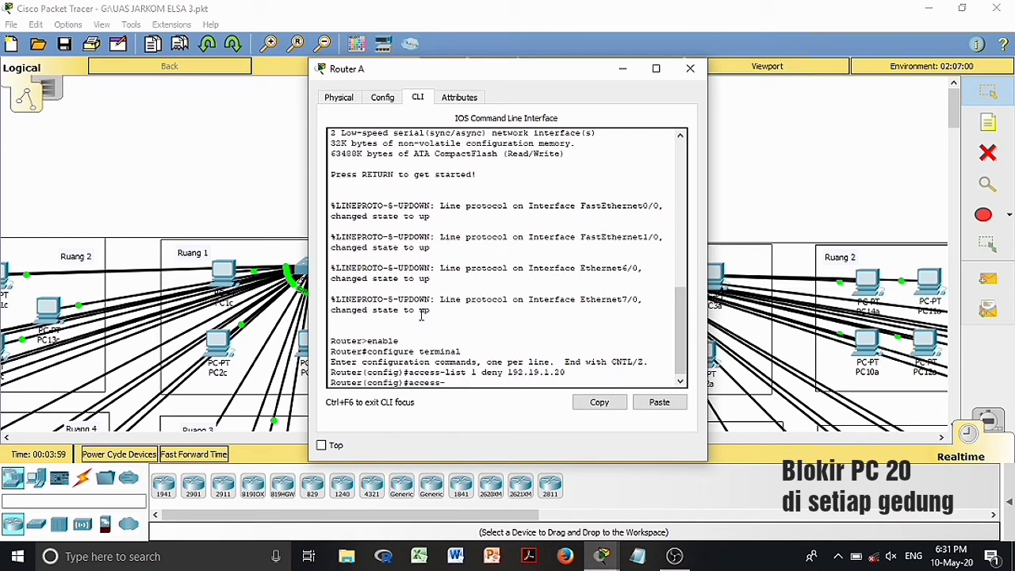
{"action": "type", "text": " 130.30.0.20"}
{"action": "key", "text": "Return"}
- Deny the hosts 192.168.2.20 and 128.18.0.20 in access list 1 on Router A
{"action": "type", "text": "access-list 1 deny 192.168.2.20"}
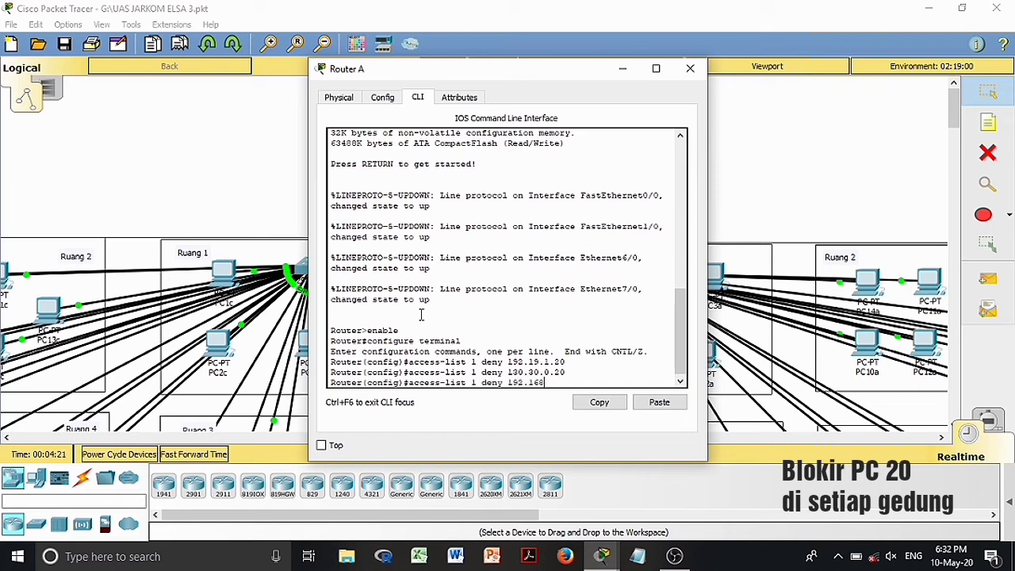
{"action": "key", "text": "Return"}
{"action": "type", "text": "access-list 1 deny 128.18.0."}
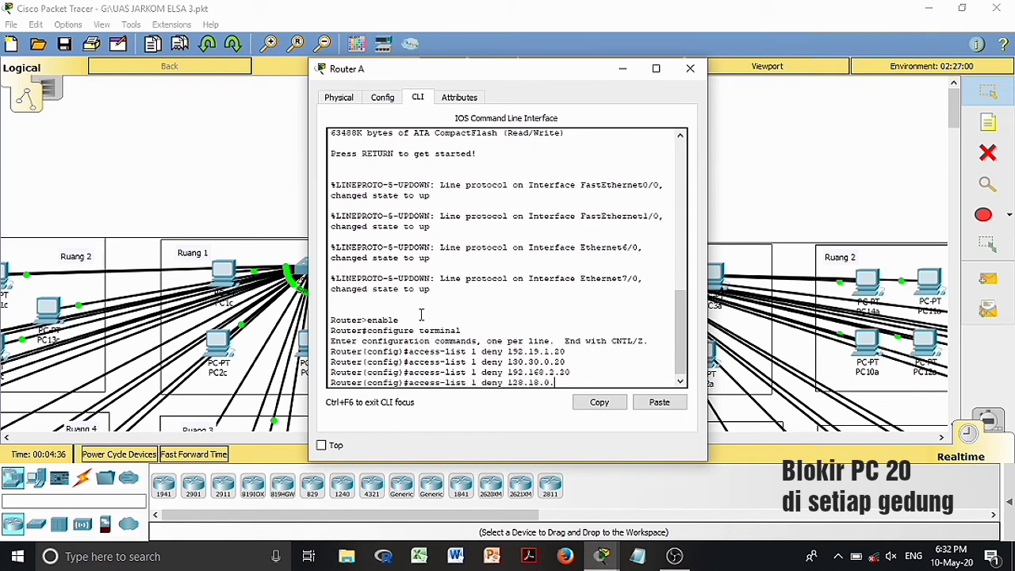
{"action": "type", "text": "20"}
{"action": "key", "text": "Return"}
- Permit any other host in Router A's access list 1
{"action": "type", "text": "access-list 1"}
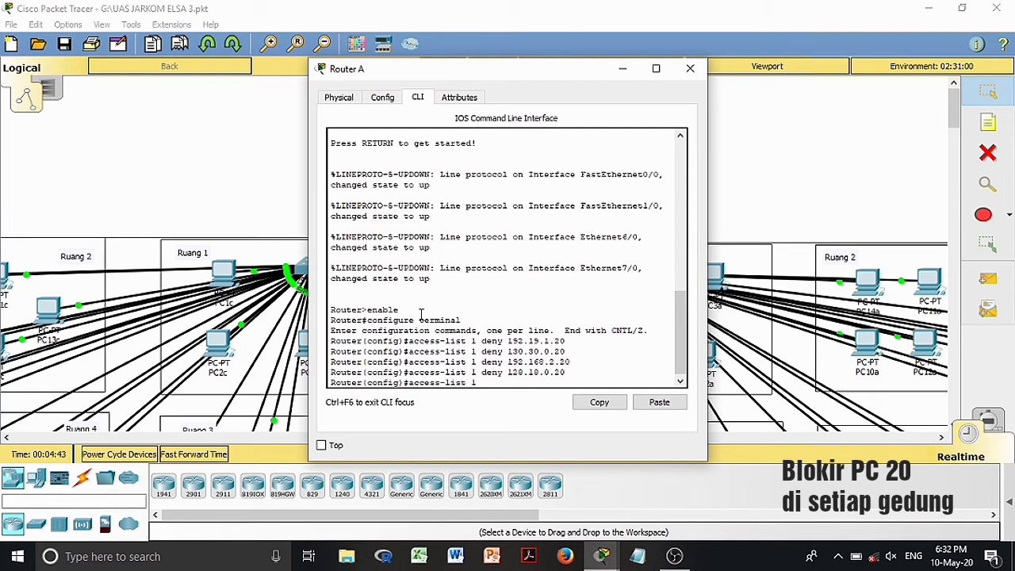
{"action": "type", "text": " permit any"}
{"action": "key", "text": "Return"}
{"action": "key", "text": "Return"}
- Apply access list 1 to inbound traffic on Router A's interface fa 0/0
{"action": "type", "text": "inte"}
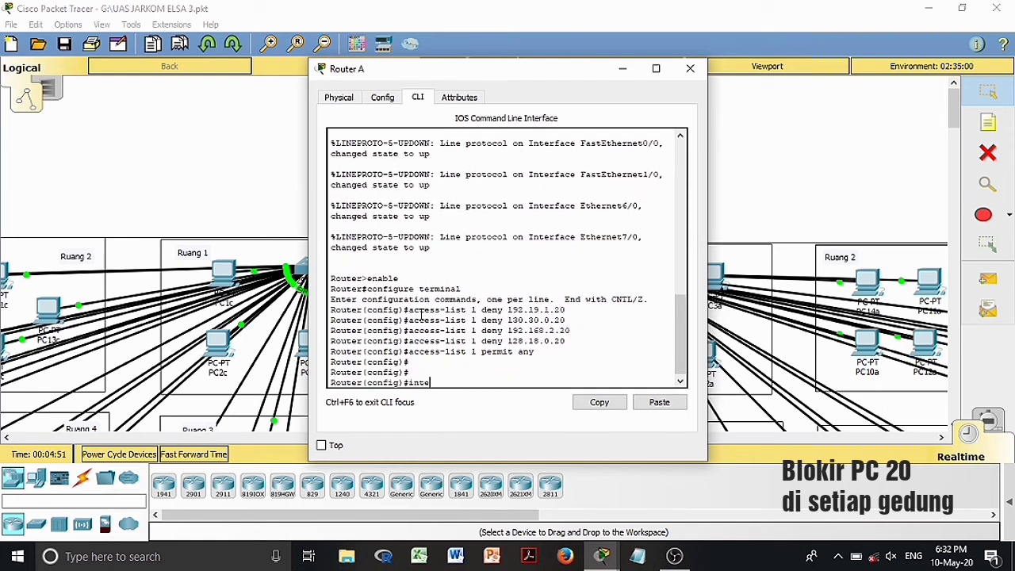
{"action": "type", "text": "rface fa 0/0"}
{"action": "key", "text": "Return"}
{"action": "type", "text": "ip access"}
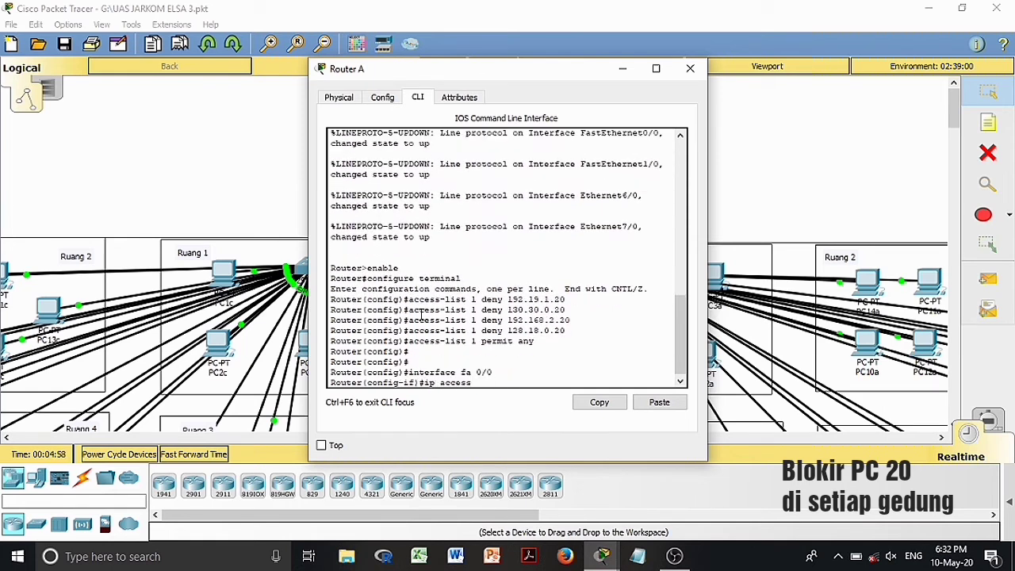
{"action": "type", "text": "-group 1 in"}
{"action": "key", "text": "Return"}
{"action": "key", "text": "Return"}
{"action": "key", "text": "Return"}
- Exit Router A's configuration modes, save its configuration with write, and close its window
{"action": "type", "text": "exit"}
{"action": "key", "text": "Return"}
{"action": "type", "text": "ex"}
{"action": "type", "text": "rite"}
{"action": "key", "text": "Return"}
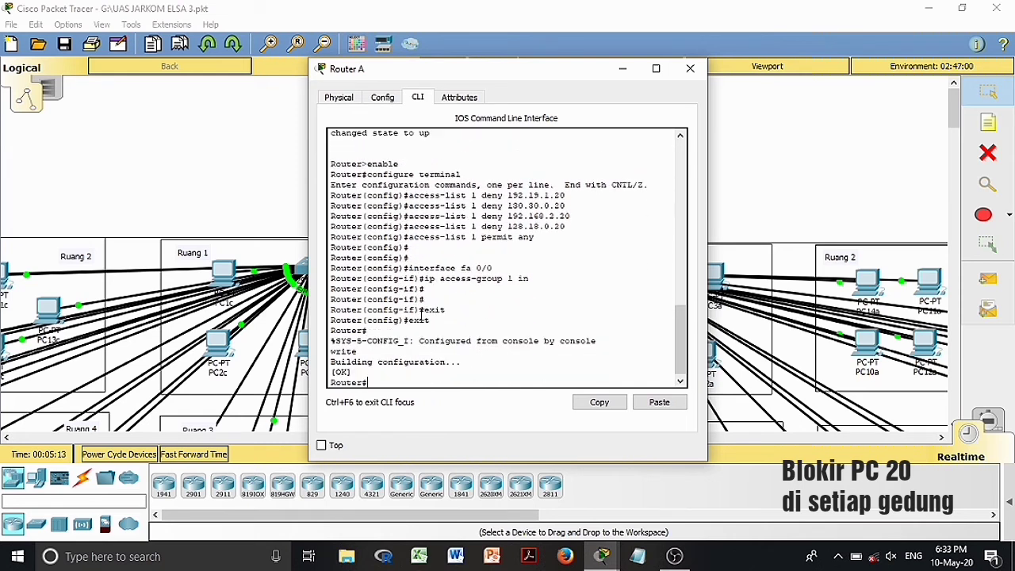
{"action": "left_click", "coordinate": [690, 67]}
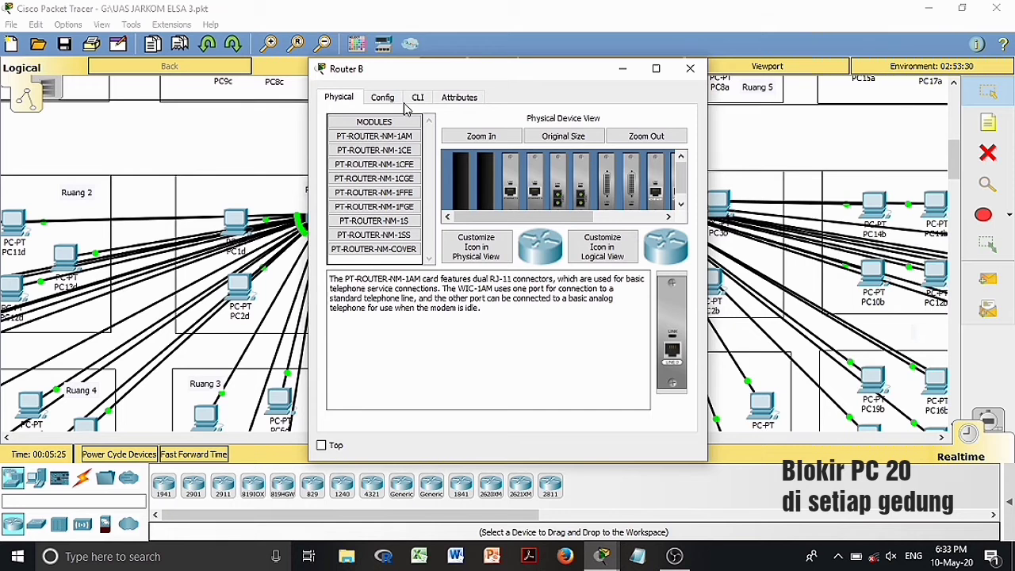
- Open Router B's command line and enter terminal configuration mode with enable and configure terminal
{"action": "left_click", "coordinate": [418, 97]}
{"action": "type", "text": "enablr"}
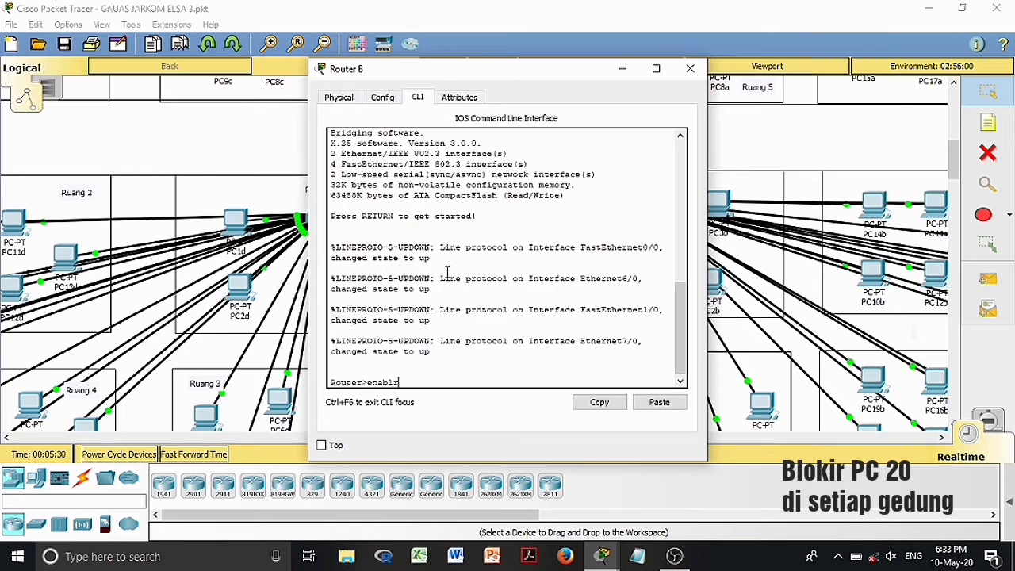
{"action": "key", "text": "Return"}
{"action": "type", "text": "configure terminal"}
{"action": "key", "text": "Return"}
- Deny the hosts 192.19.1.20 and 130.30.0.20 in access list 1 on Router B
{"action": "type", "text": "access-list 1 deny i"}
{"action": "type", "text": "92.19.120"}
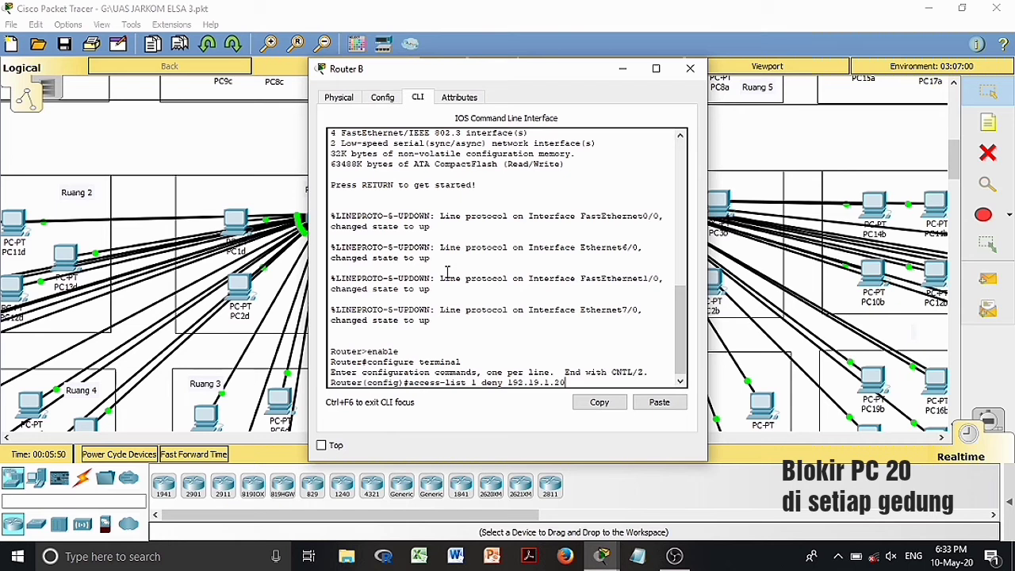
{"action": "key", "text": "Return"}
{"action": "type", "text": "access-list 1 deny 130.30.0.20"}
{"action": "key", "text": "Return"}
- Deny the hosts 192.168.2.20 and 128.18.0.20 in access list 1 on Router B
{"action": "type", "text": "access-lis"}
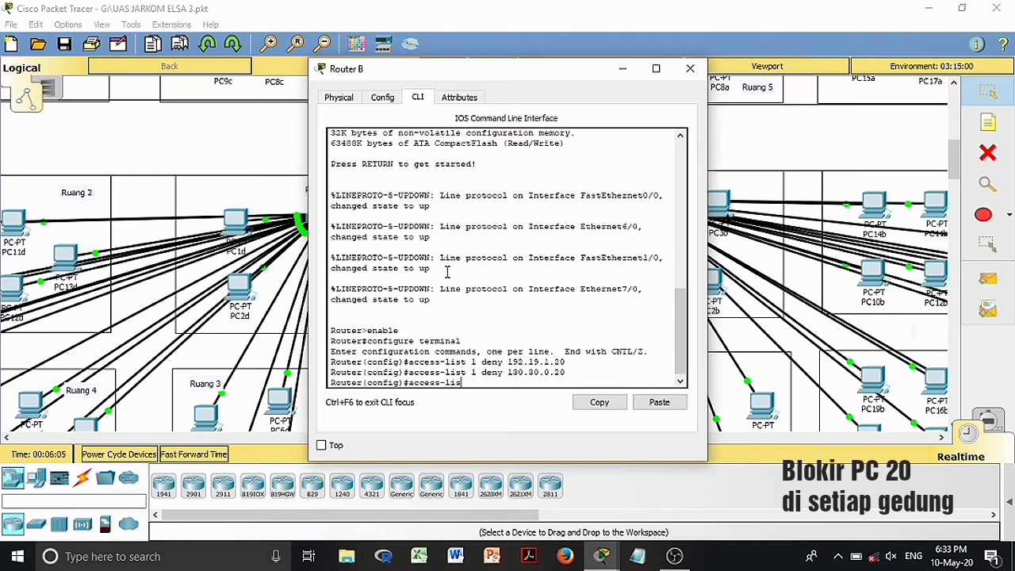
{"action": "type", "text": "t 1 deny 192.168.2.20"}
{"action": "key", "text": "Return"}
{"action": "type", "text": "access-list 1 de"}
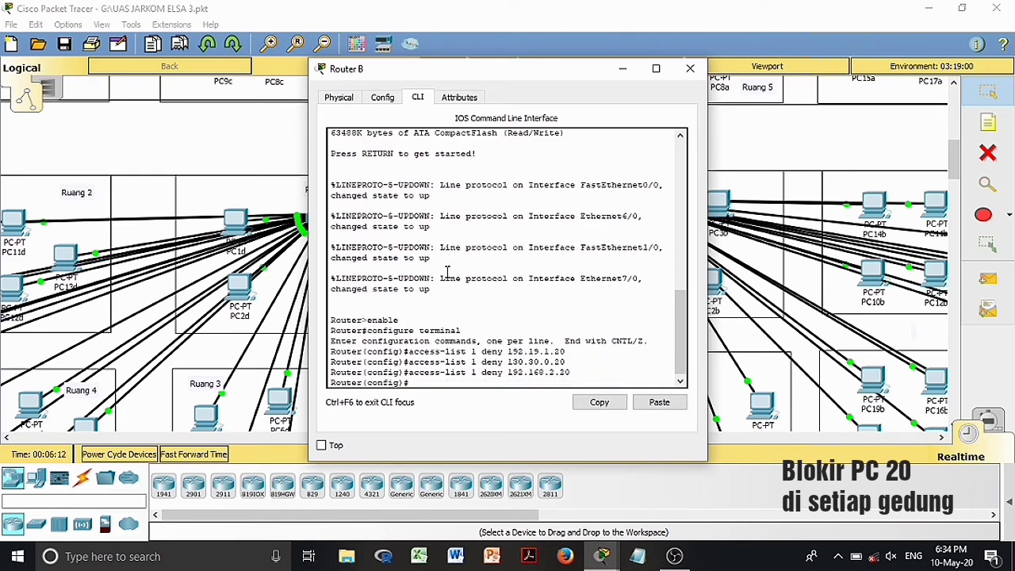
{"action": "type", "text": "ny 128.18.0.20"}
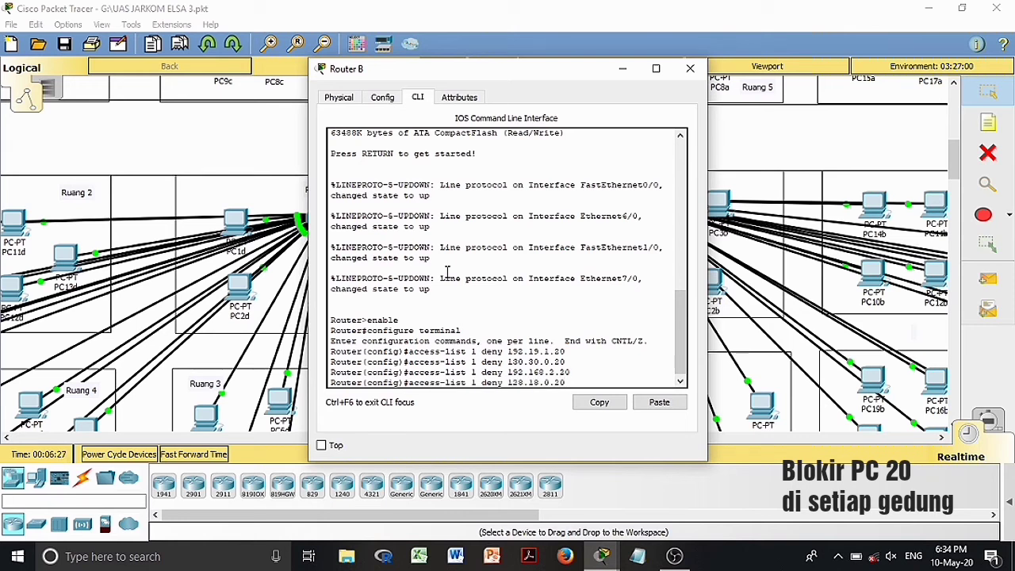
{"action": "key", "text": "Return"}
- Permit any other host in Router B's access list 1
{"action": "type", "text": "access-list 1 permit any"}
{"action": "key", "text": "Return"}
{"action": "key", "text": "Return"}
{"action": "key", "text": "Return"}
- Apply access list 1 to inbound traffic on Router B's interface fa 0/0
{"action": "type", "text": "interface fa"}
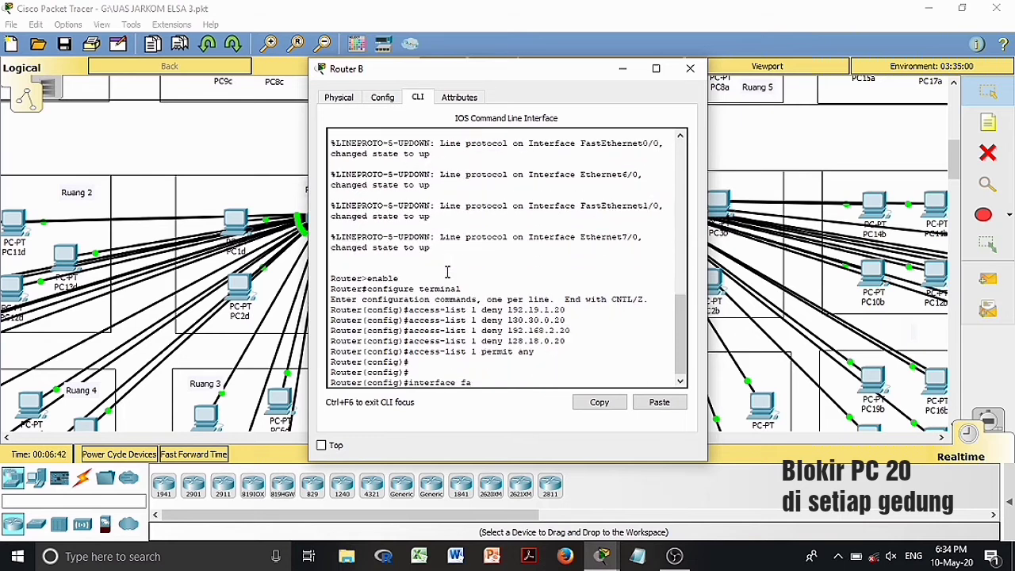
{"action": "type", "text": " 0/0"}
{"action": "key", "text": "Return"}
{"action": "type", "text": "ip access-group 1 i"}
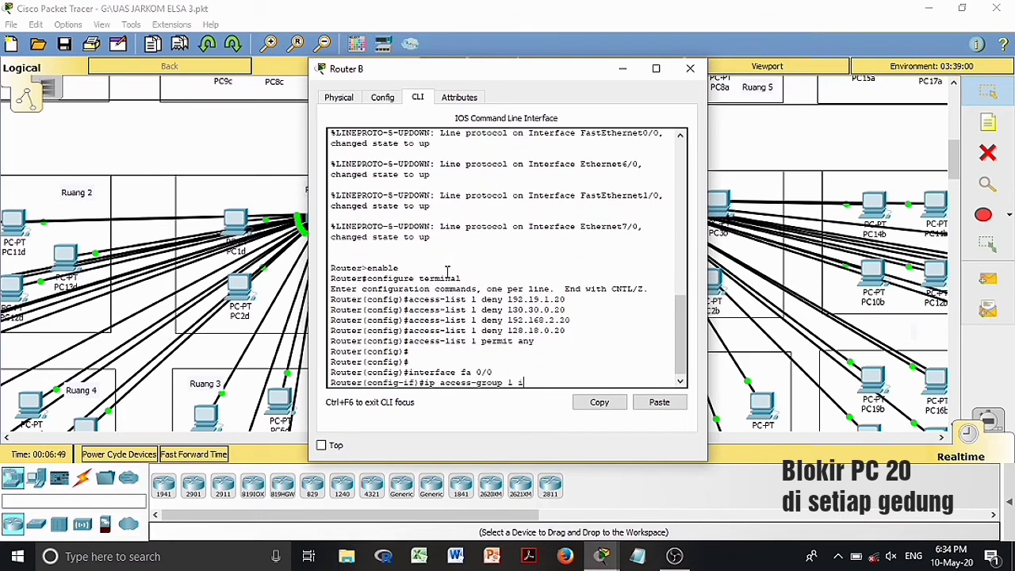
{"action": "type", "text": "n"}
{"action": "key", "text": "Return"}
{"action": "key", "text": "Return"}
- Exit Router B's configuration modes, save its configuration with write, and close its window
{"action": "type", "text": "exit"}
{"action": "key", "text": "Return"}
{"action": "type", "text": "exit"}
{"action": "key", "text": "Return"}
{"action": "type", "text": "write"}
{"action": "key", "text": "Return"}
{"action": "left_click", "coordinate": [690, 68]}
- Open Router D's command line and enter terminal configuration mode with enable and configure terminal
{"action": "left_click", "coordinate": [421, 213]}
{"action": "left_click", "coordinate": [418, 97]}
{"action": "key", "text": "Return"}
{"action": "type", "text": "enable"}
{"action": "key", "text": "Return"}
{"action": "type", "text": "configure terminal"}
{"action": "key", "text": "Return"}
- Deny the hosts 192.19.1.20 and 130.30.0.20 in access list 1 on Router D
{"action": "type", "text": "access-list 1 deny 192.19.1."}
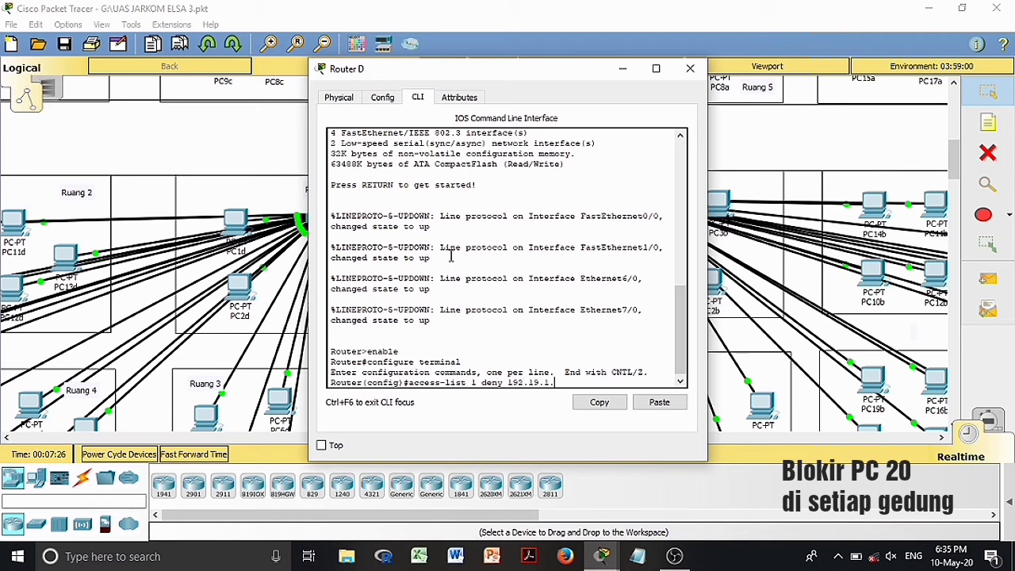
{"action": "type", "text": "20"}
{"action": "key", "text": "Return"}
{"action": "type", "text": "access-list 1 deny"}
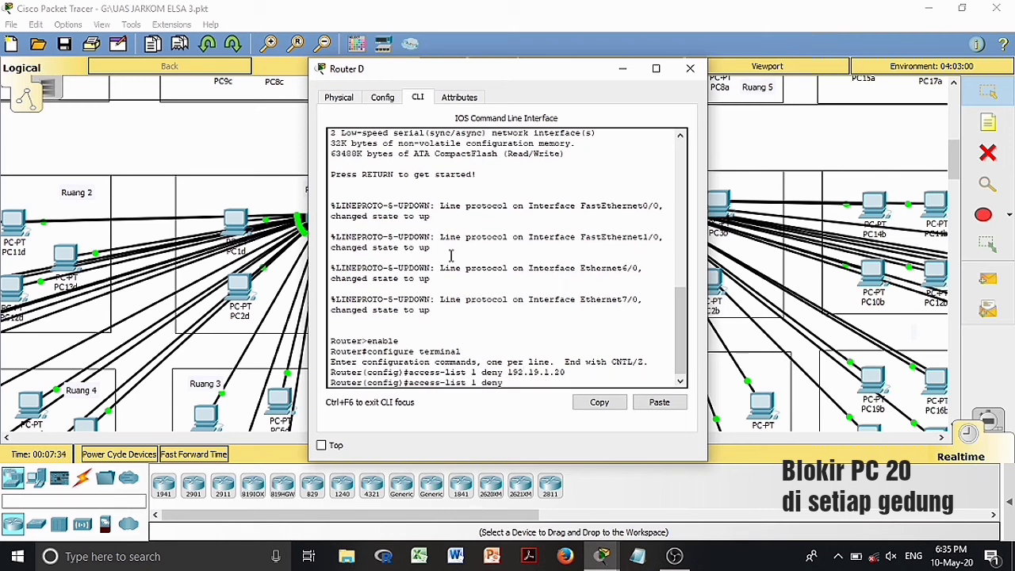
{"action": "type", "text": " 130.30.0.20"}
{"action": "key", "text": "Return"}
- Deny the hosts 192.168.2.20 and 128.18.0.20 in access list 1 on Router D
{"action": "type", "text": "access-list 1 deny 192.168"}
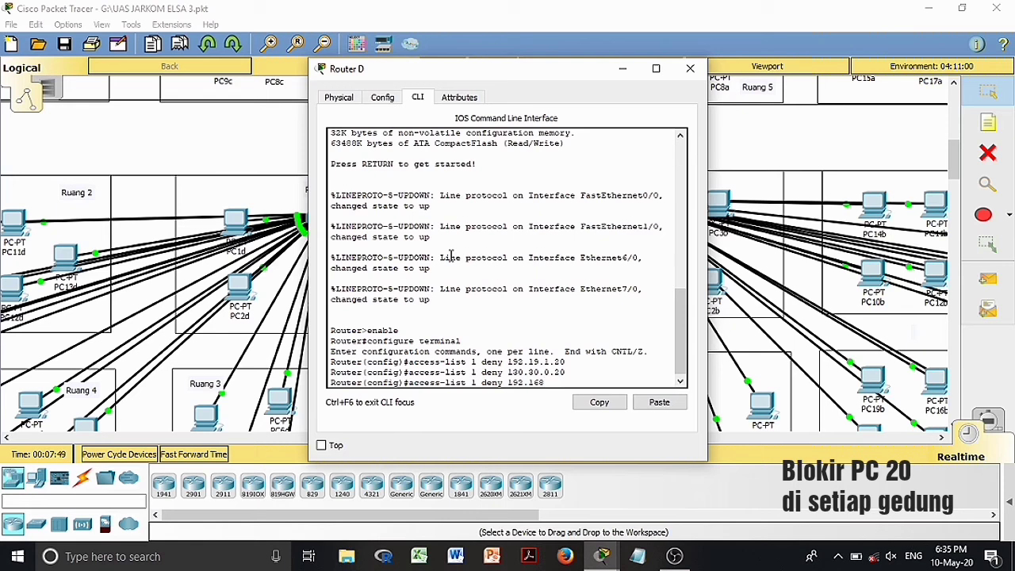
{"action": "key", "text": "Return"}
{"action": "type", "text": "access-list 1 den"}
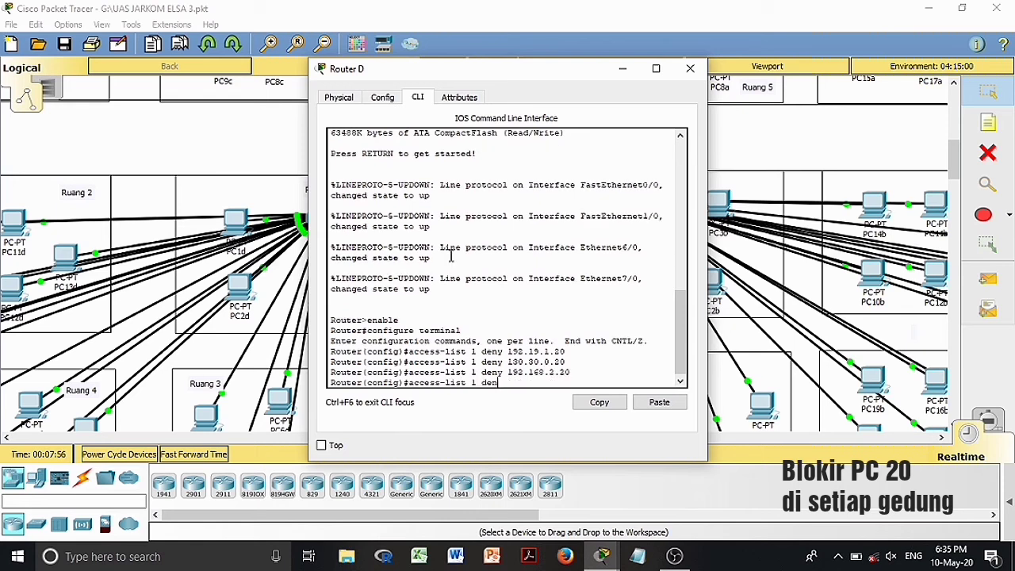
{"action": "type", "text": "y 128.28."}
{"action": "type", "text": "0.20"}
{"action": "key", "text": "BackSpace"}
{"action": "key", "text": "BackSpace"}
{"action": "key", "text": "BackSpace"}
{"action": "key", "text": "BackSpace"}
{"action": "key", "text": "BackSpace"}
{"action": "key", "text": "BackSpace"}
{"action": "key", "text": "BackSpace"}
{"action": "type", "text": "18.0.20"}
{"action": "key", "text": "Return"}
- Permit any other host in Router D's access list 1
{"action": "type", "text": "access-list 1 permit any"}
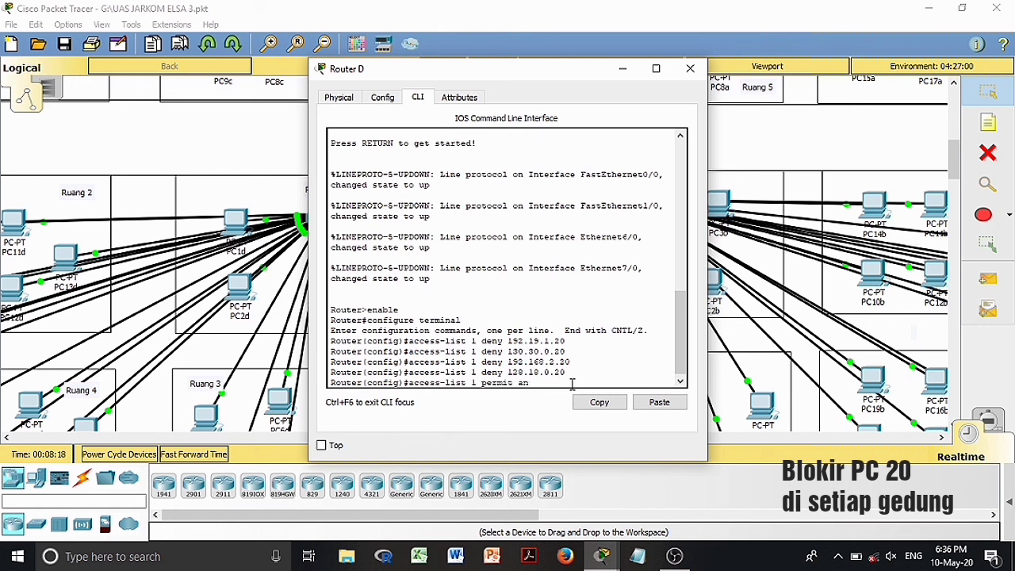
{"action": "key", "text": "Return"}
{"action": "key", "text": "Return"}
{"action": "key", "text": "Return"}
- Apply access list 1 to inbound traffic on Router D's interface fa 0/0
{"action": "type", "text": "interface fa 0"}
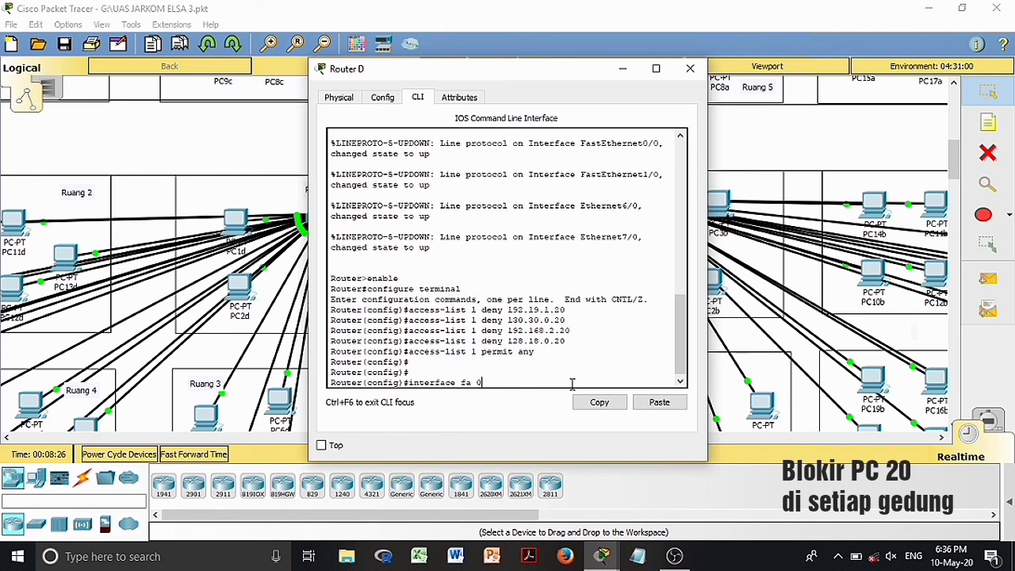
{"action": "type", "text": "/0"}
{"action": "key", "text": "Return"}
{"action": "type", "text": "ip access-group 1 in"}
{"action": "key", "text": "Return"}
{"action": "key", "text": "Return"}
- Exit Router D's configuration modes and save its configuration with write
{"action": "type", "text": "exit"}
{"action": "key", "text": "Return"}
{"action": "type", "text": "er(config)#e"}
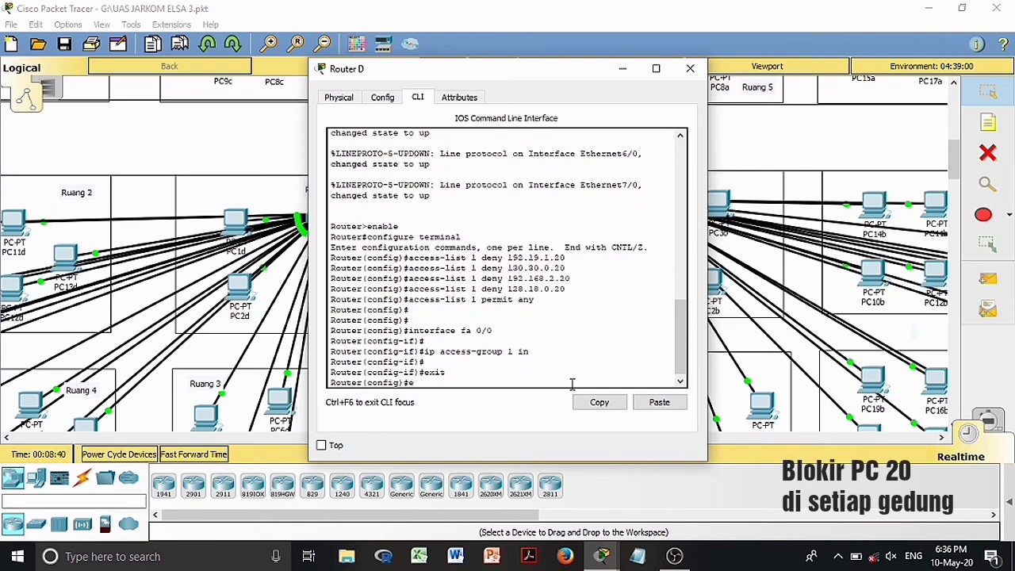
{"action": "type", "text": "xit"}
{"action": "key", "text": "Return"}
{"action": "type", "text": "write"}
{"action": "key", "text": "Return"}
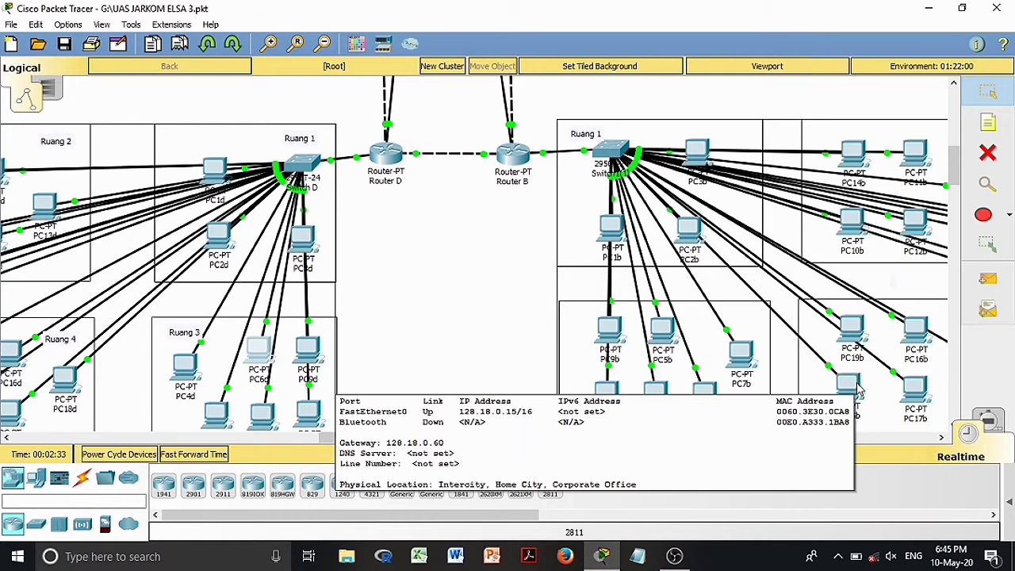
- Ping the PC 20 addresses 128.18.0.20 and 192.19.1.20 from PC15b's Command Prompt
{"action": "left_click", "coordinate": [856, 387]}
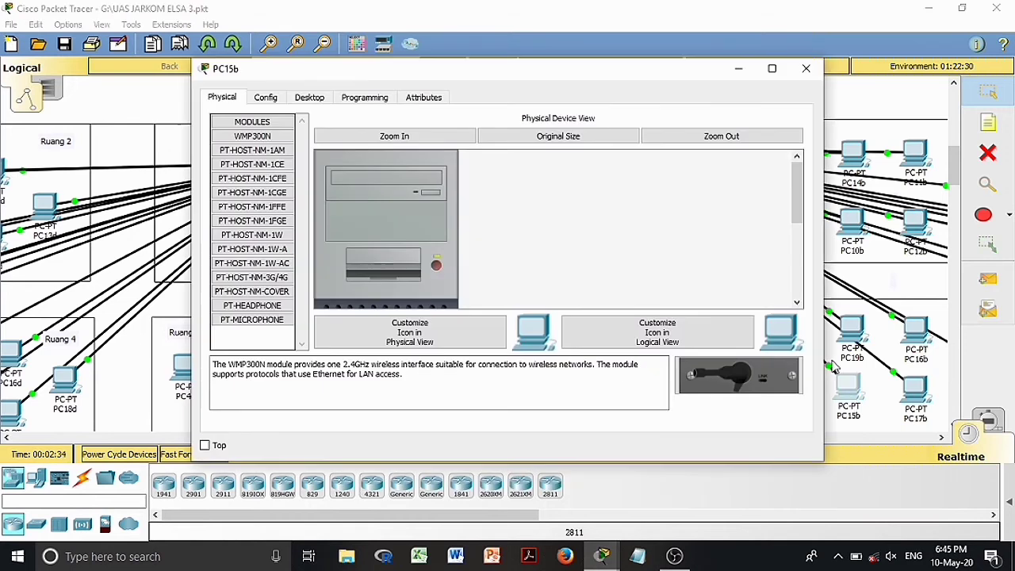
{"action": "left_click", "coordinate": [310, 97]}
{"action": "left_click", "coordinate": [607, 158]}
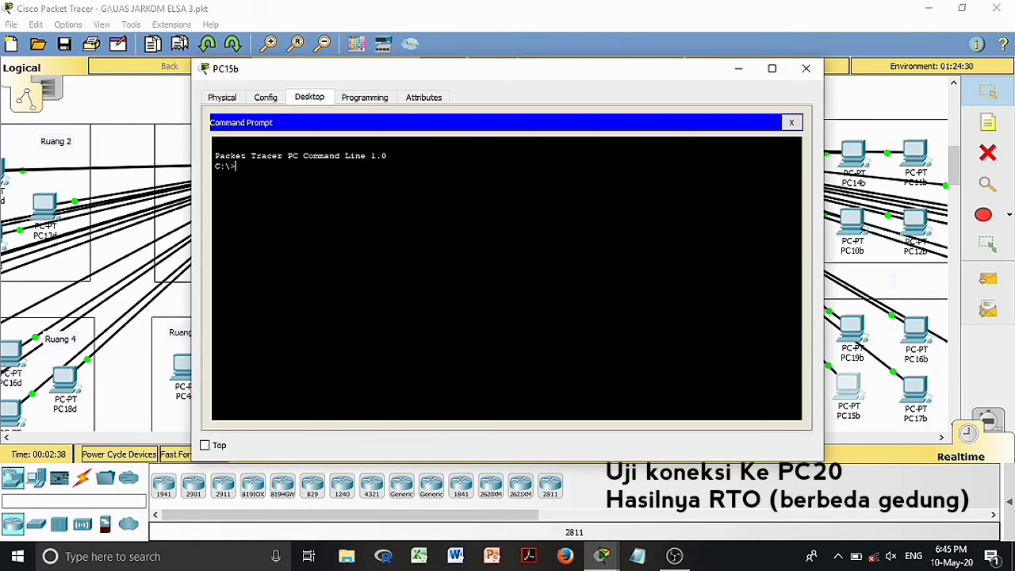
{"action": "type", "text": "ping 128.18.0.20"}
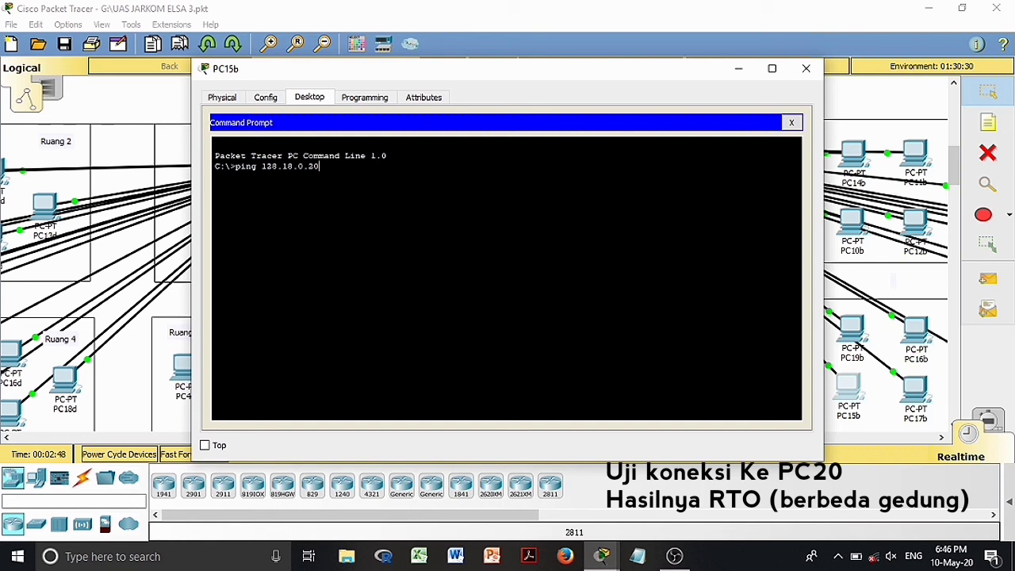
{"action": "key", "text": "Return"}
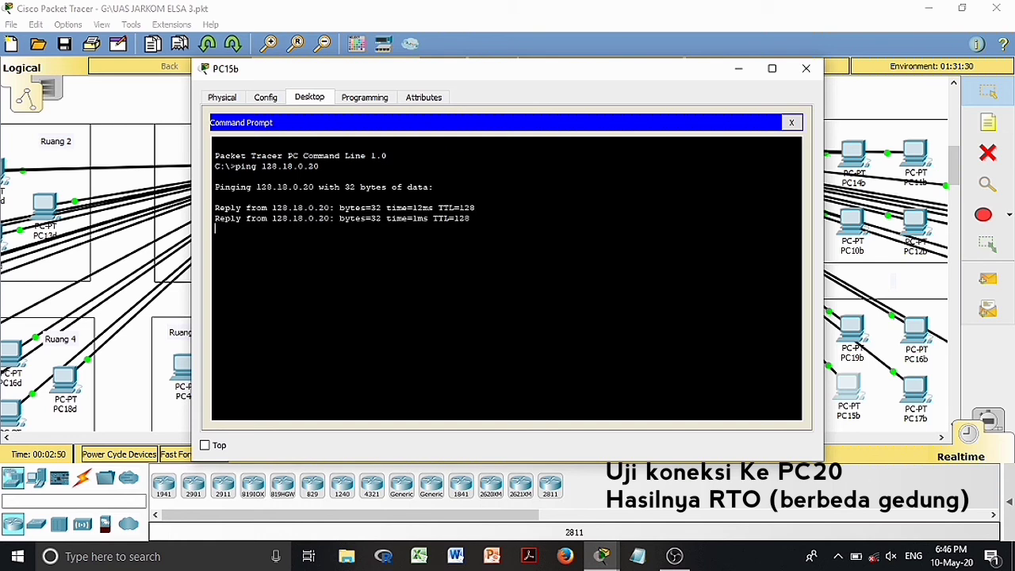
{"action": "left_click_drag", "start_coordinate": [235, 166], "coordinate": [471, 239]}
{"action": "left_click", "coordinate": [237, 311]}
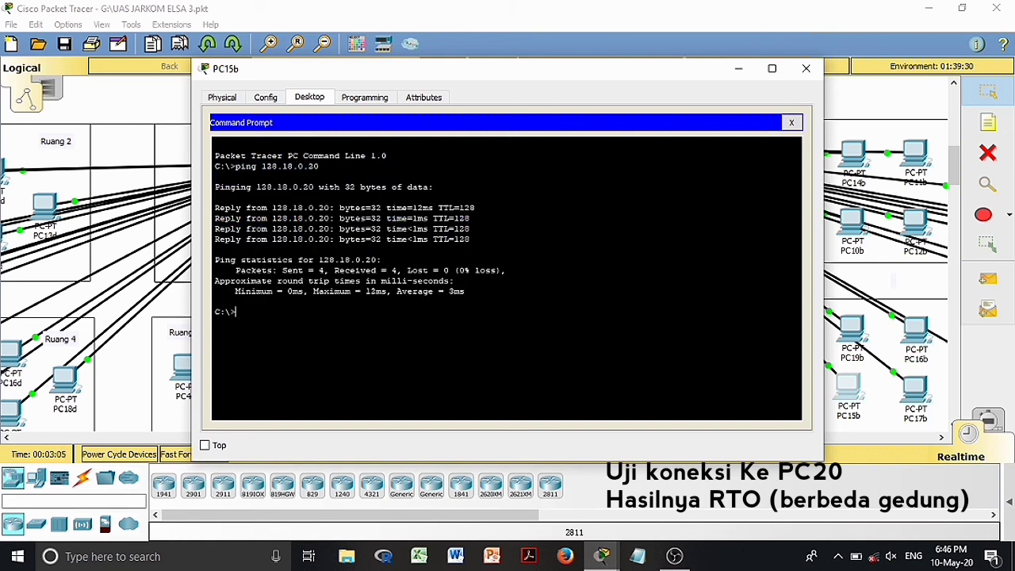
{"action": "type", "text": "ping 192.19.1.20"}
{"action": "key", "text": "Return"}
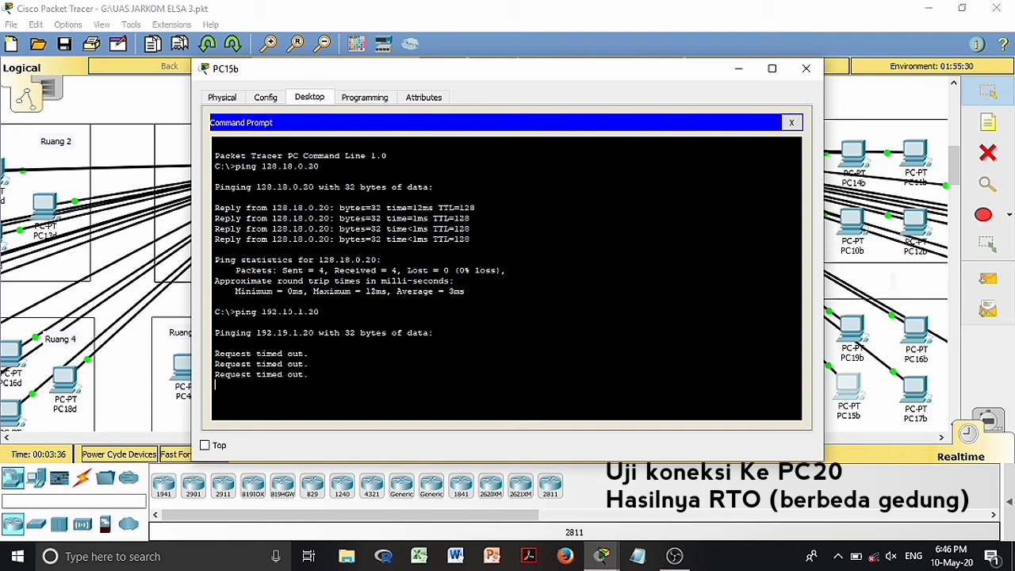
- Ping the PC 20 addresses 130.30.0.20 and 192.168.2.20 from PC15b's Command Prompt
{"action": "type", "text": "ping 130.30.0"}
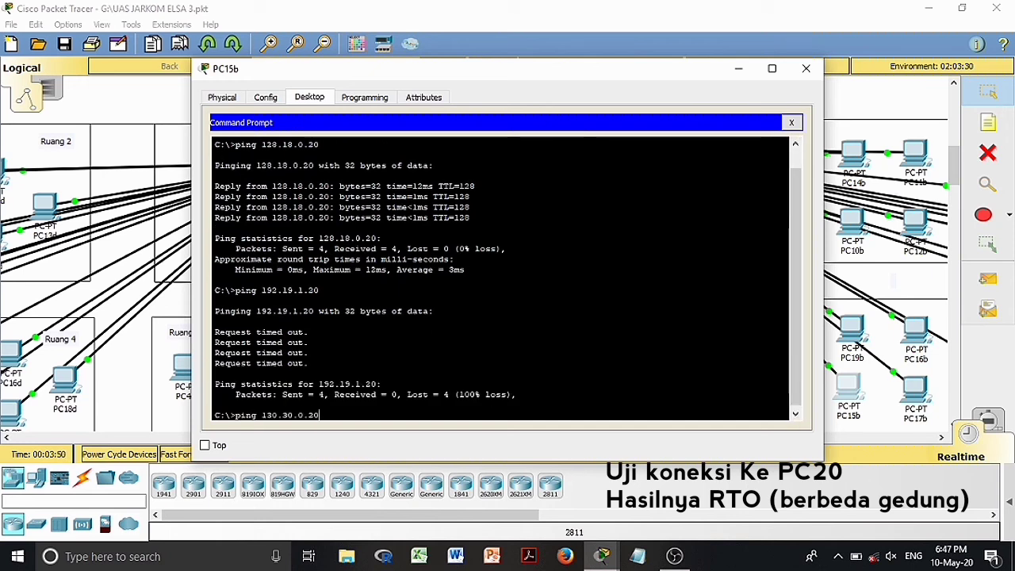
{"action": "type", "text": ".20"}
{"action": "key", "text": "Return"}
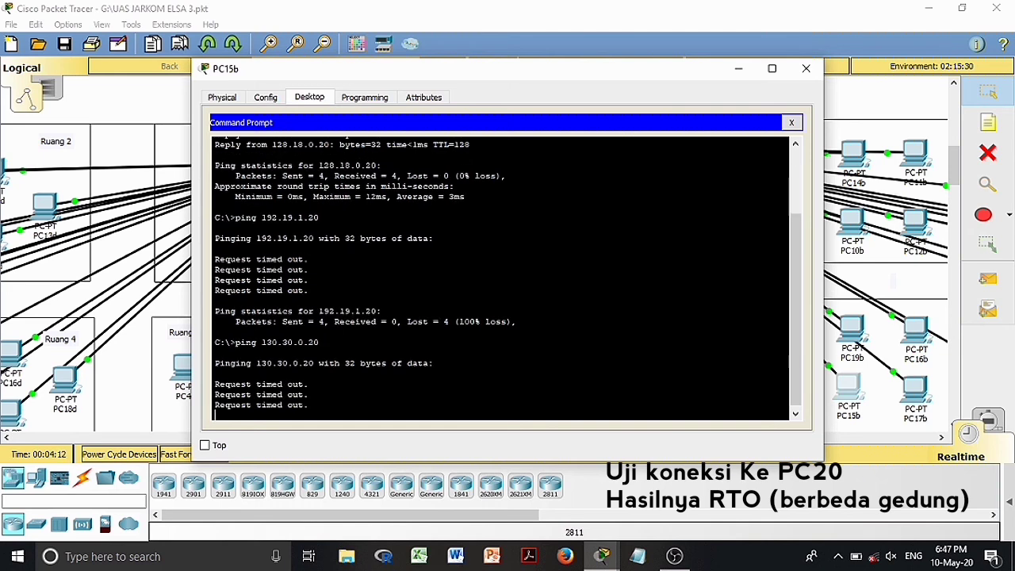
{"action": "type", "text": "ping 192.168.2.20"}
{"action": "key", "text": "Return"}
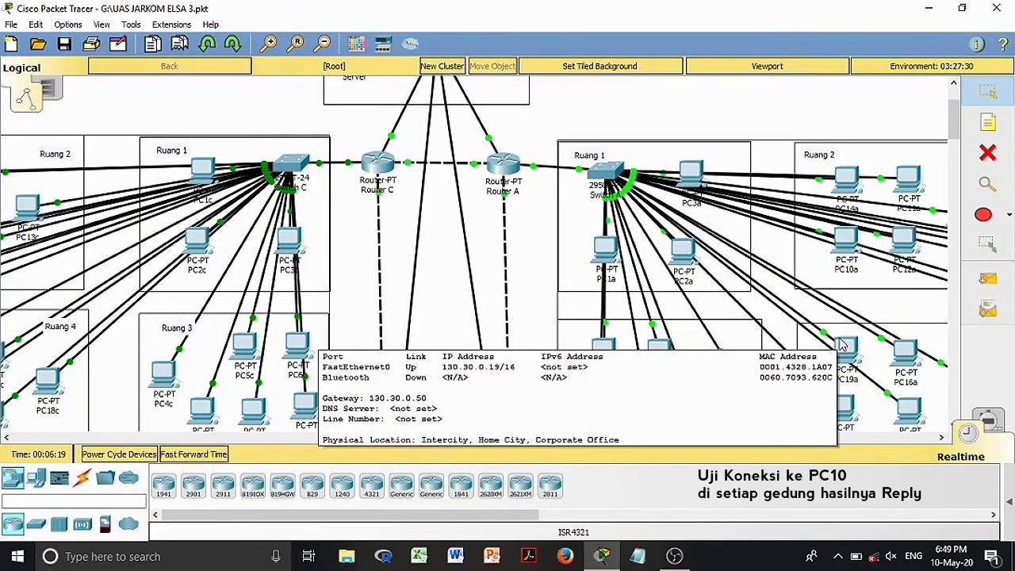
- Open PC19a's Command Prompt, ping the PC 10 address 192.19.1.10 and highlight the output
{"action": "left_click", "coordinate": [843, 345]}
{"action": "left_click", "coordinate": [309, 96]}
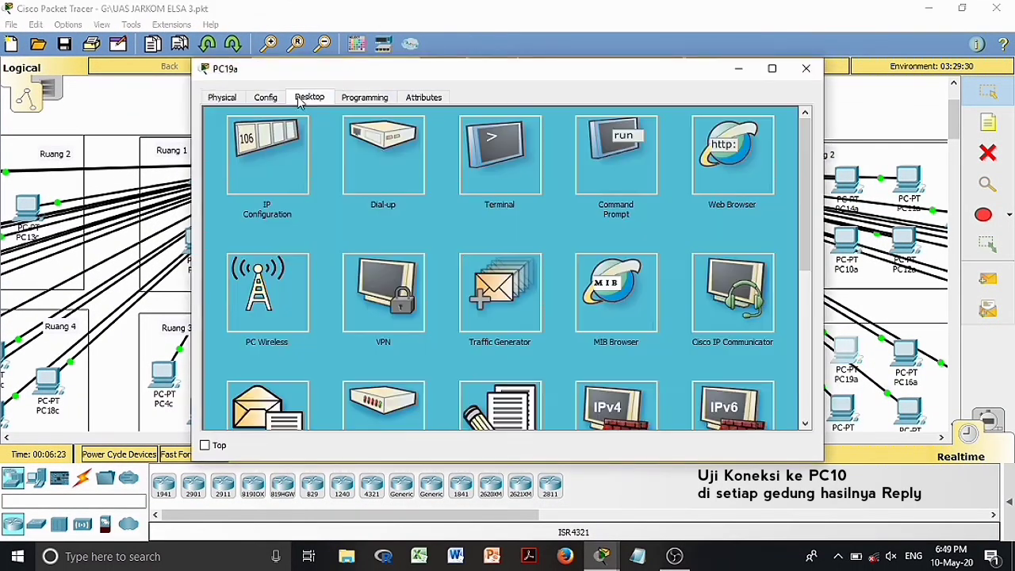
{"action": "left_click", "coordinate": [635, 182]}
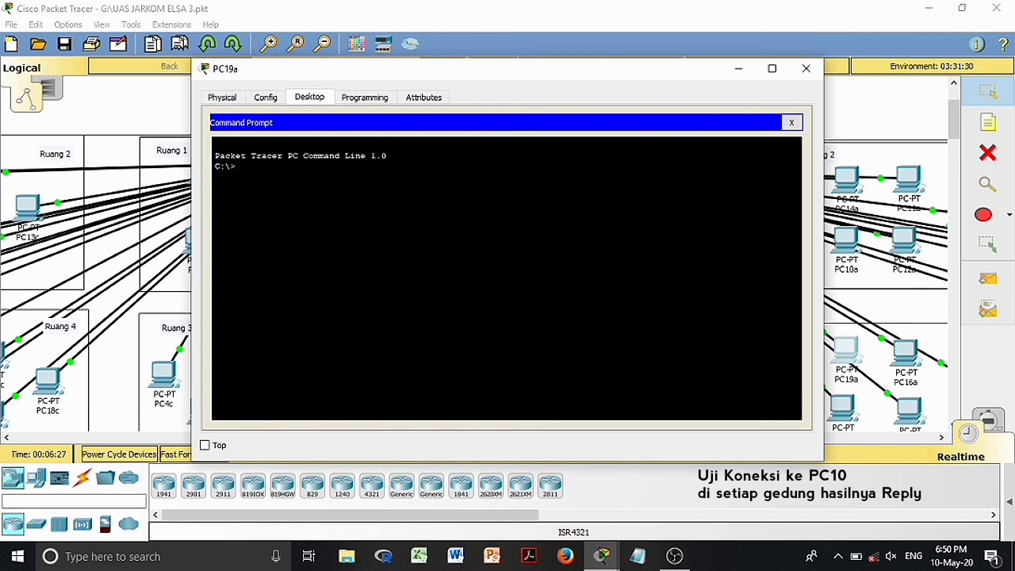
{"action": "type", "text": "ping 192.19.1.10"}
{"action": "key", "text": "Return"}
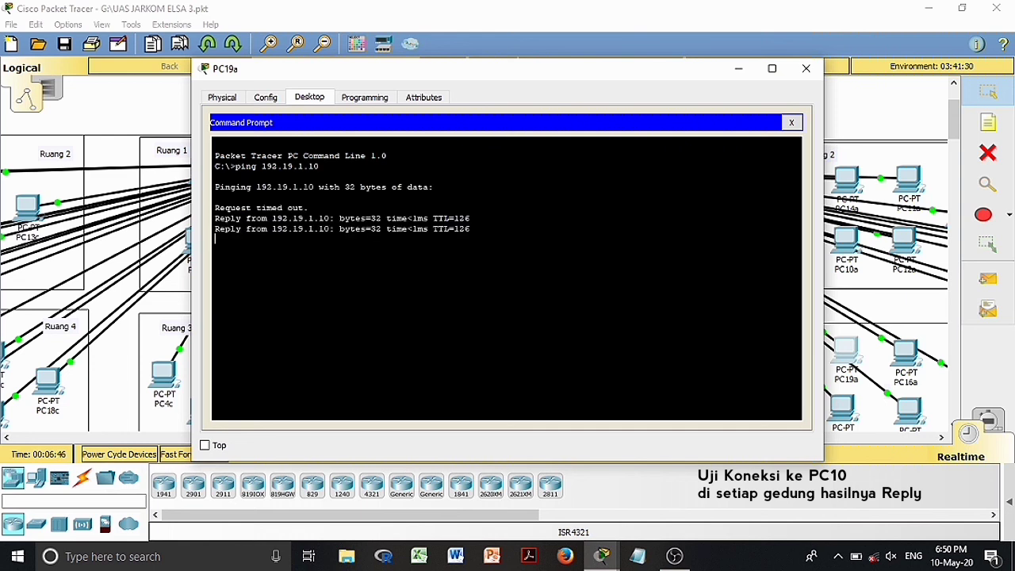
{"action": "left_click_drag", "start_coordinate": [236, 166], "coordinate": [435, 188]}
{"action": "left_click_drag", "start_coordinate": [471, 239], "coordinate": [215, 167]}
- Ping the PC 10 address 192.168.2.10 from PC19a and highlight the output
{"action": "left_click", "coordinate": [236, 312]}
{"action": "type", "text": "ping 192.168.2.10"}
{"action": "key", "text": "Return"}
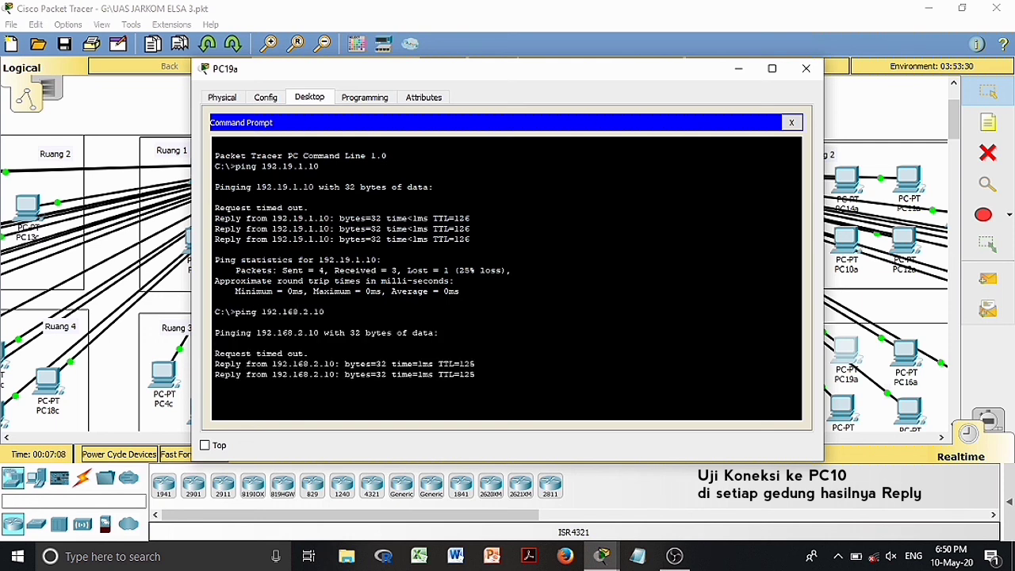
{"action": "left_click_drag", "start_coordinate": [235, 270], "coordinate": [474, 342]}
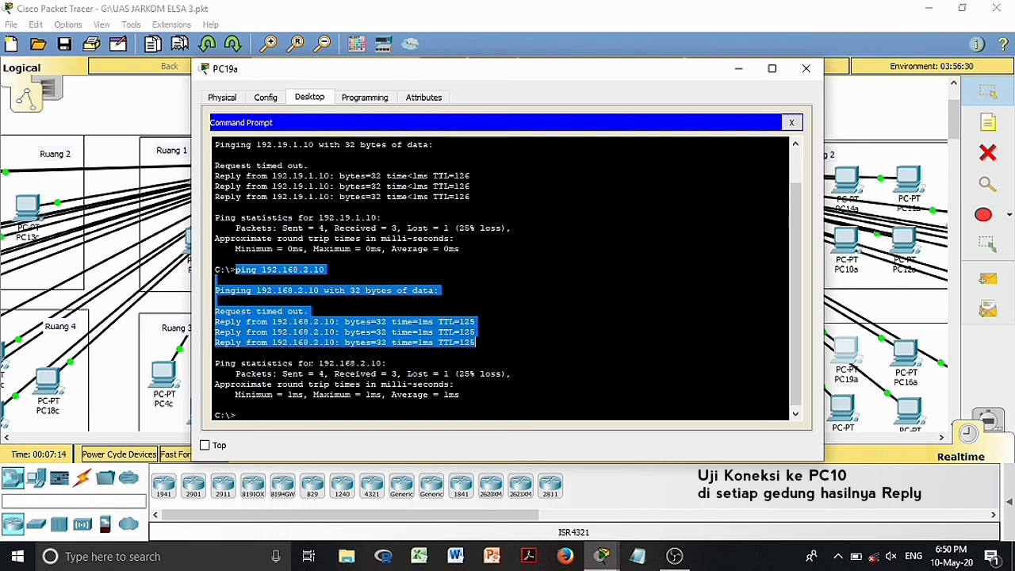
- Ping the PC 10 address 128.18.0.10 from PC19a, highlight the output and close PC19a's window
{"action": "left_click", "coordinate": [311, 360]}
{"action": "type", "text": "ping 128"}
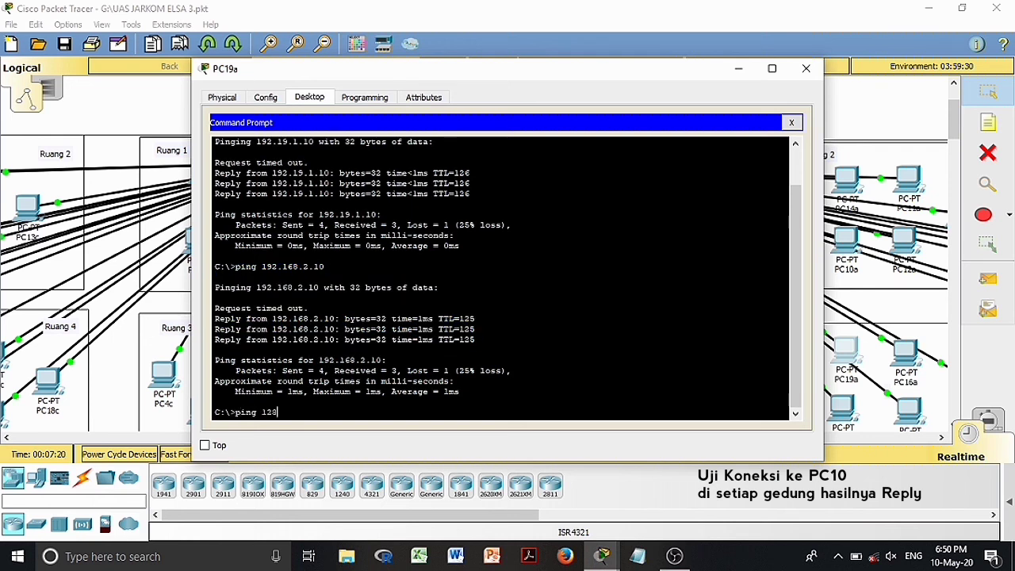
{"action": "type", "text": ".18.0.10"}
{"action": "key", "text": "Return"}
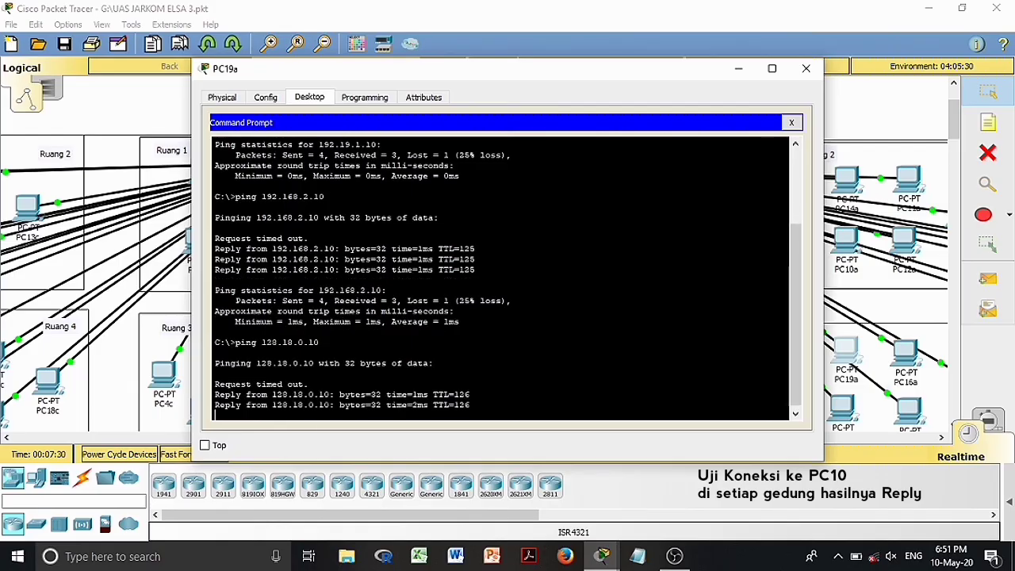
{"action": "left_click_drag", "start_coordinate": [235, 270], "coordinate": [470, 343]}
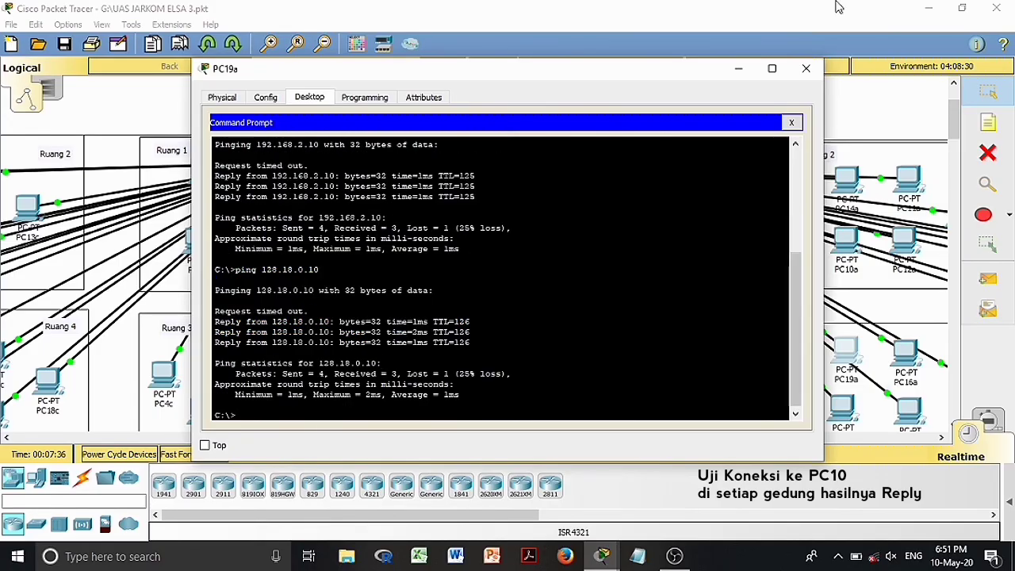
{"action": "left_click", "coordinate": [806, 69]}
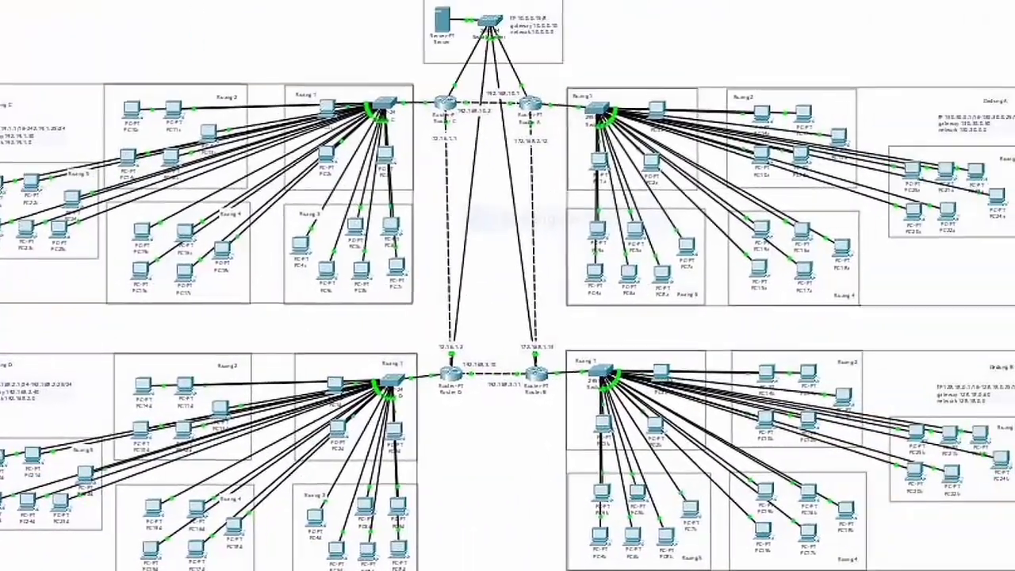